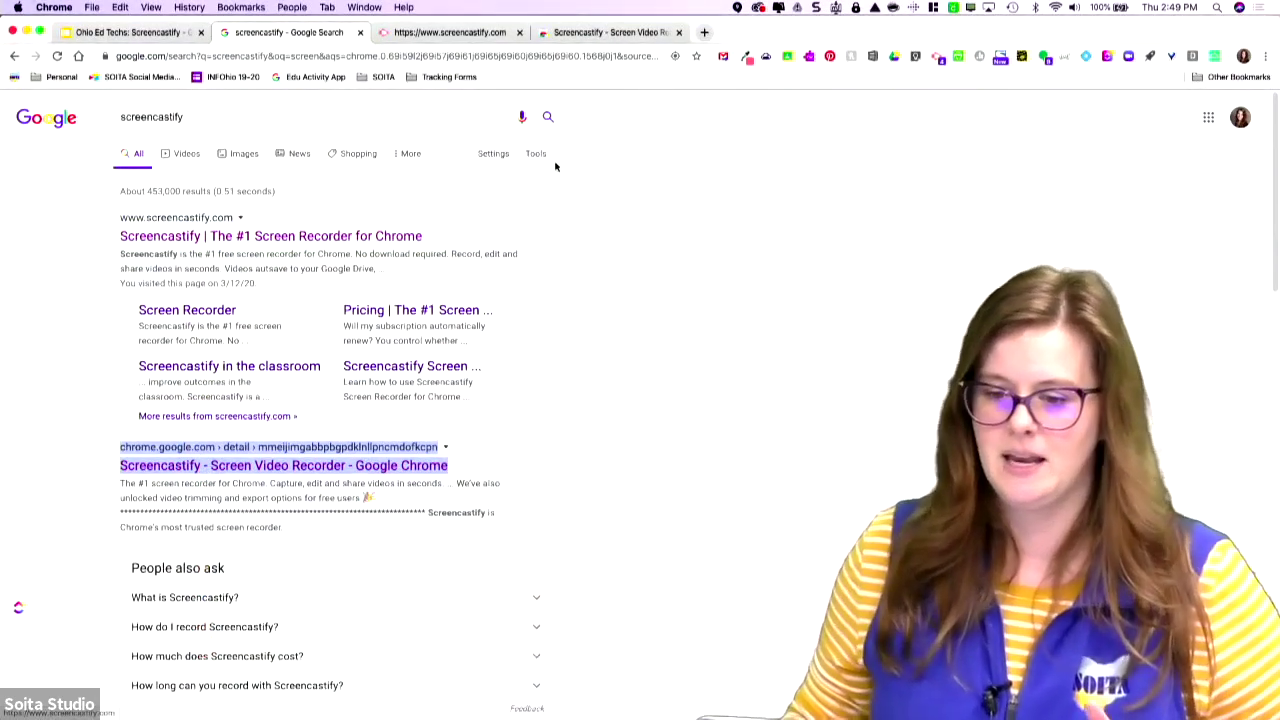
# Switch to the Screencastify Web Store listing and show Chrome's signed-in profiles.
pyautogui.click(594, 33)
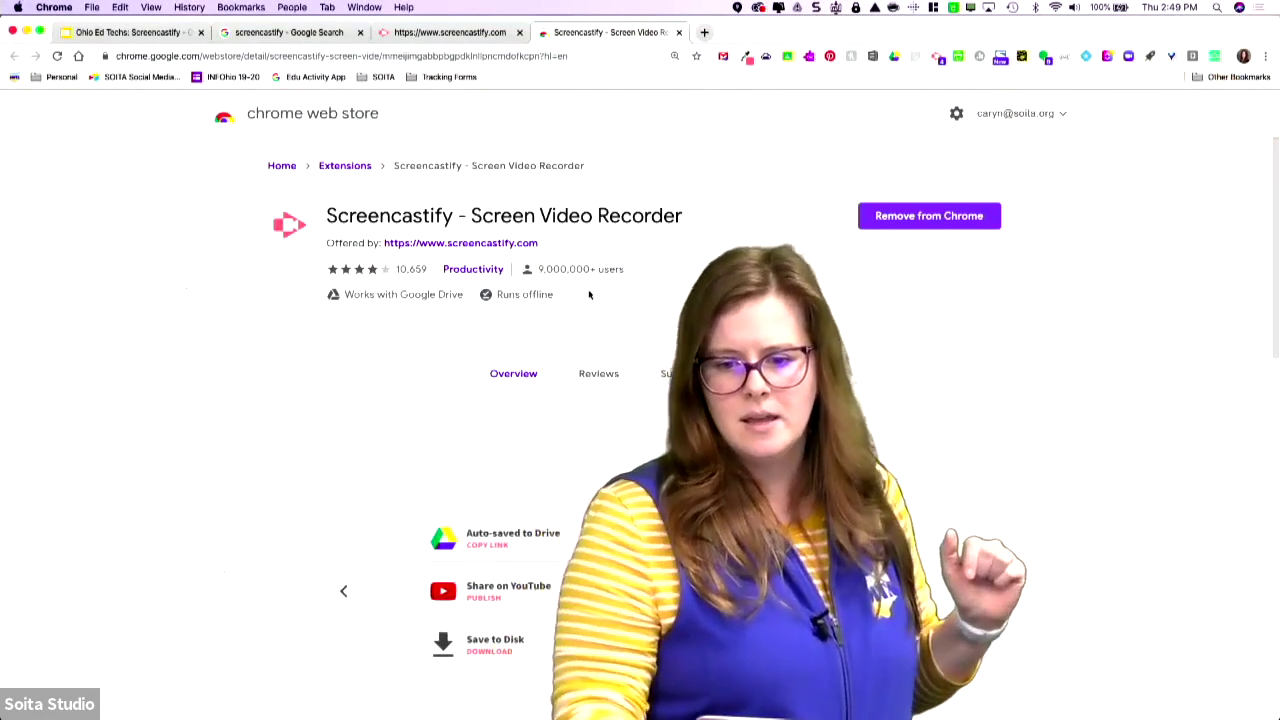
pyautogui.click(1242, 58)
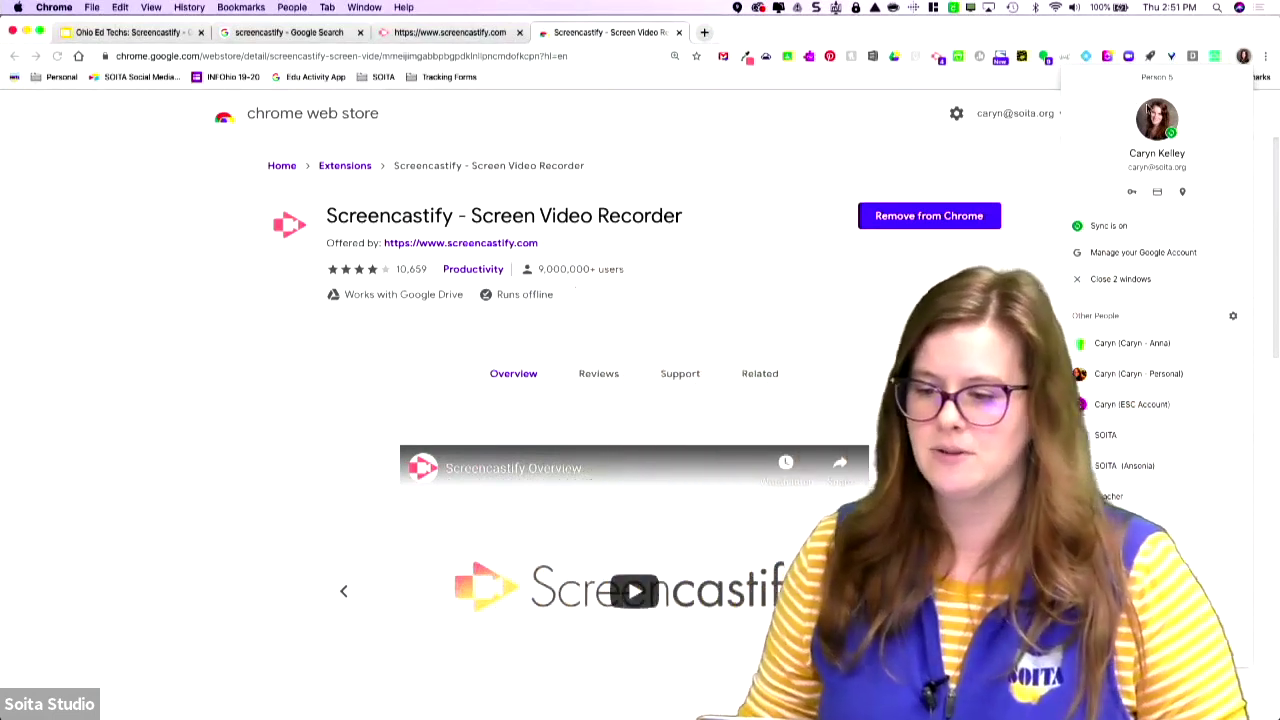
# Dismiss the Chrome profile menu, leaving the Screencastify listing visible.
pyautogui.click(1243, 52)
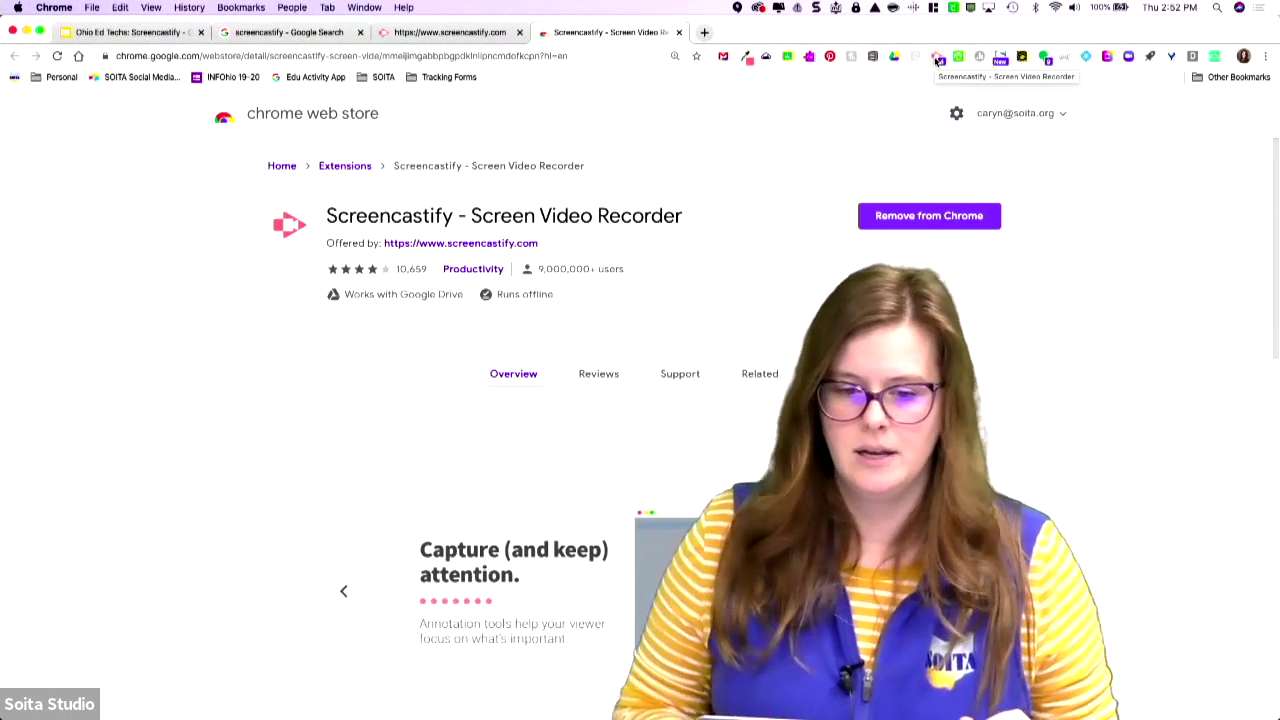
# Open a new blank tab and show Screencastify's Desktop recording options.
pyautogui.click(705, 33)
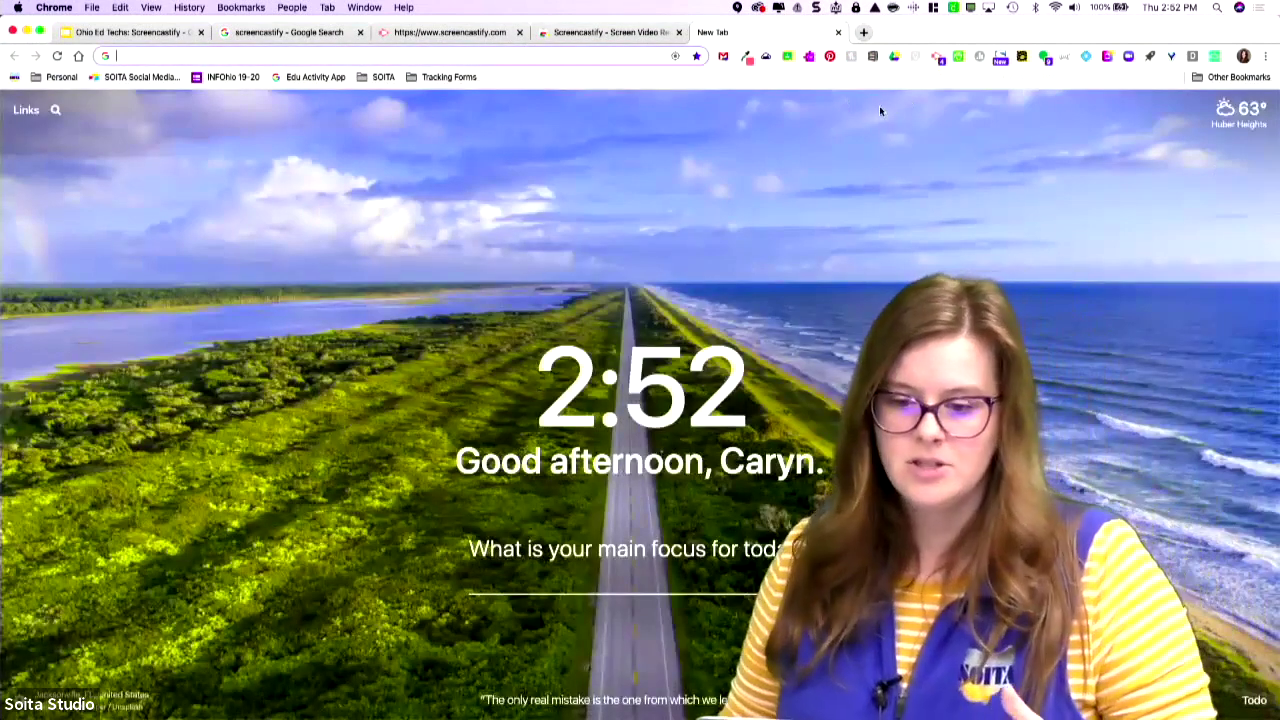
pyautogui.click(937, 57)
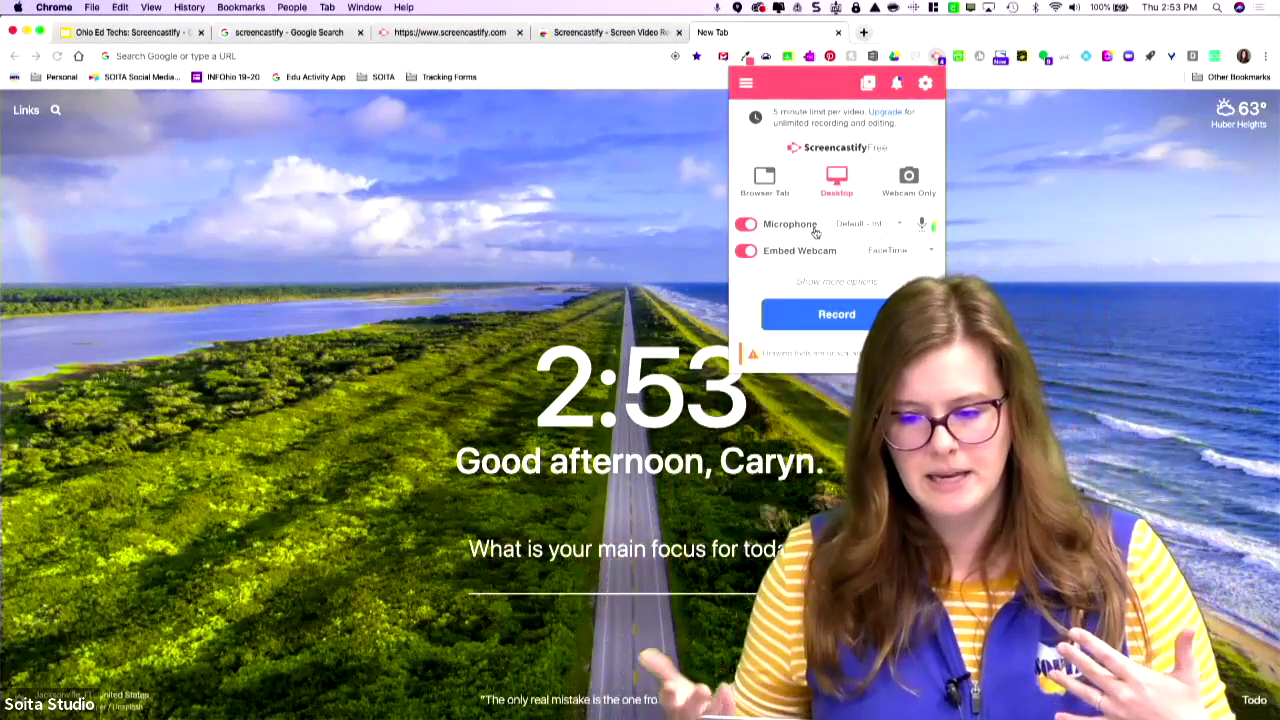
# Check the microphone and webcam sources, keeping the default internal microphone.
pyautogui.click(903, 226)
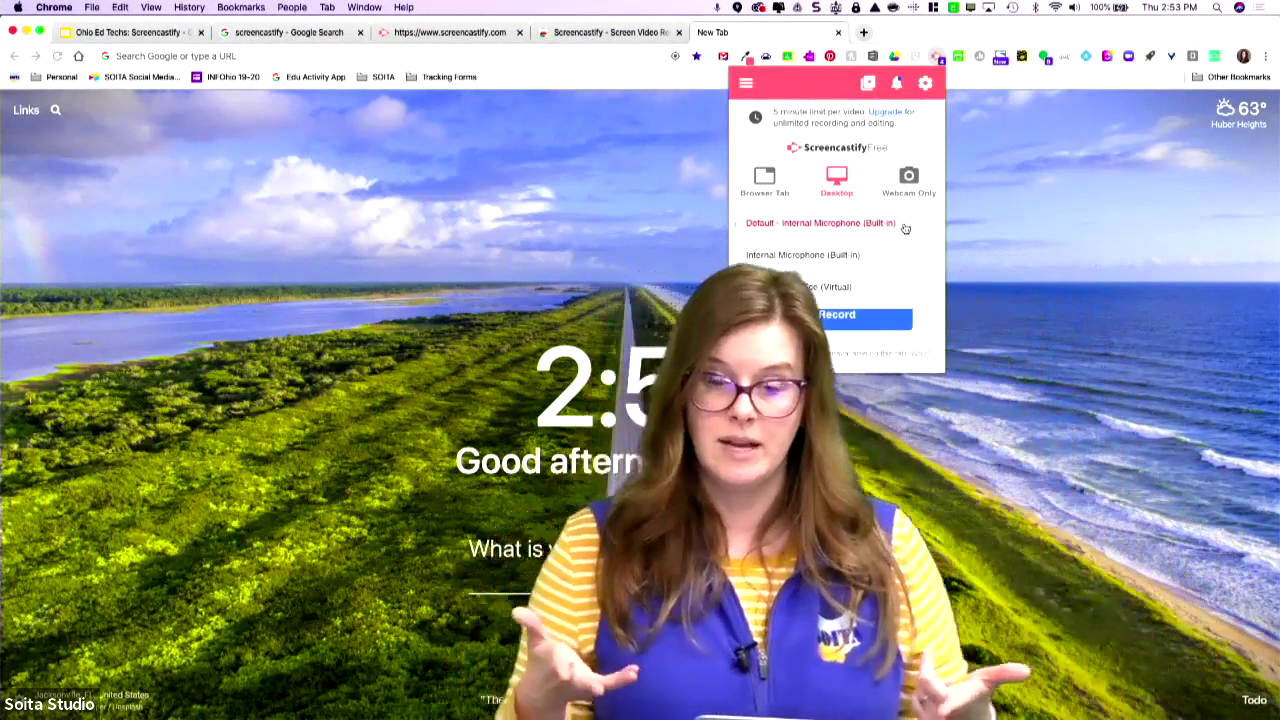
pyautogui.click(903, 224)
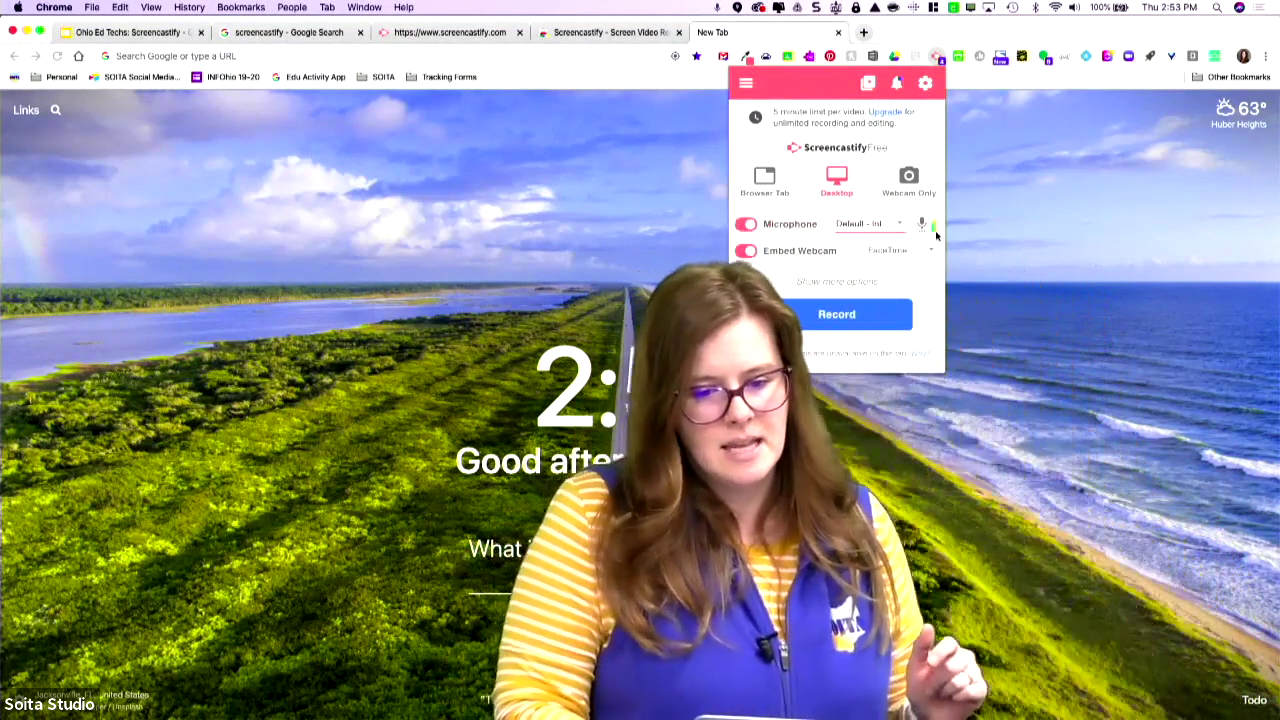
pyautogui.click(929, 226)
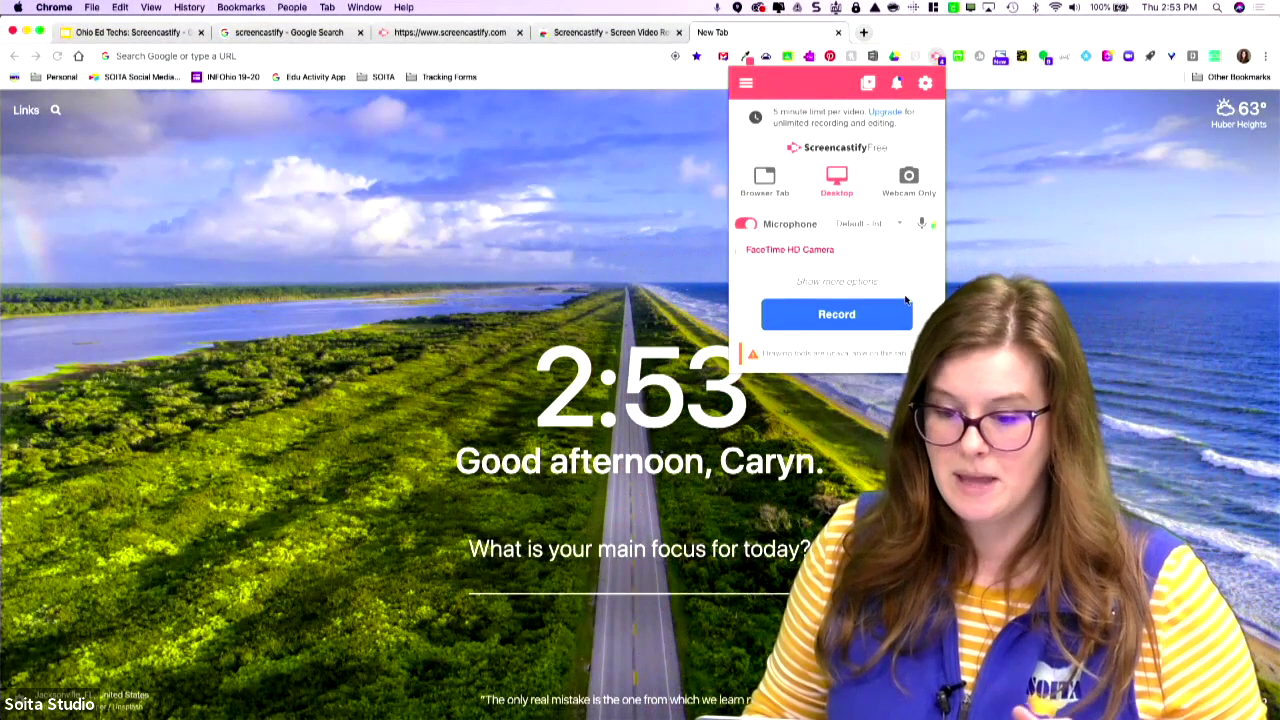
pyautogui.click(914, 290)
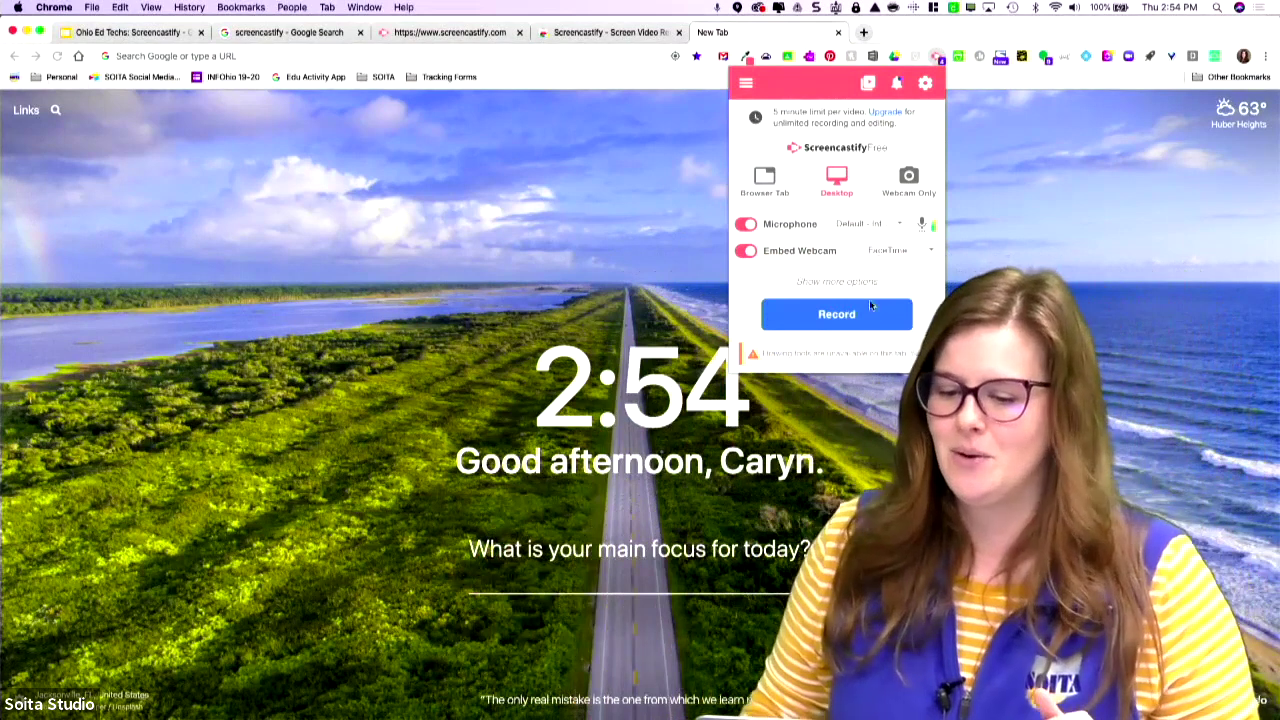
pyautogui.click(870, 306)
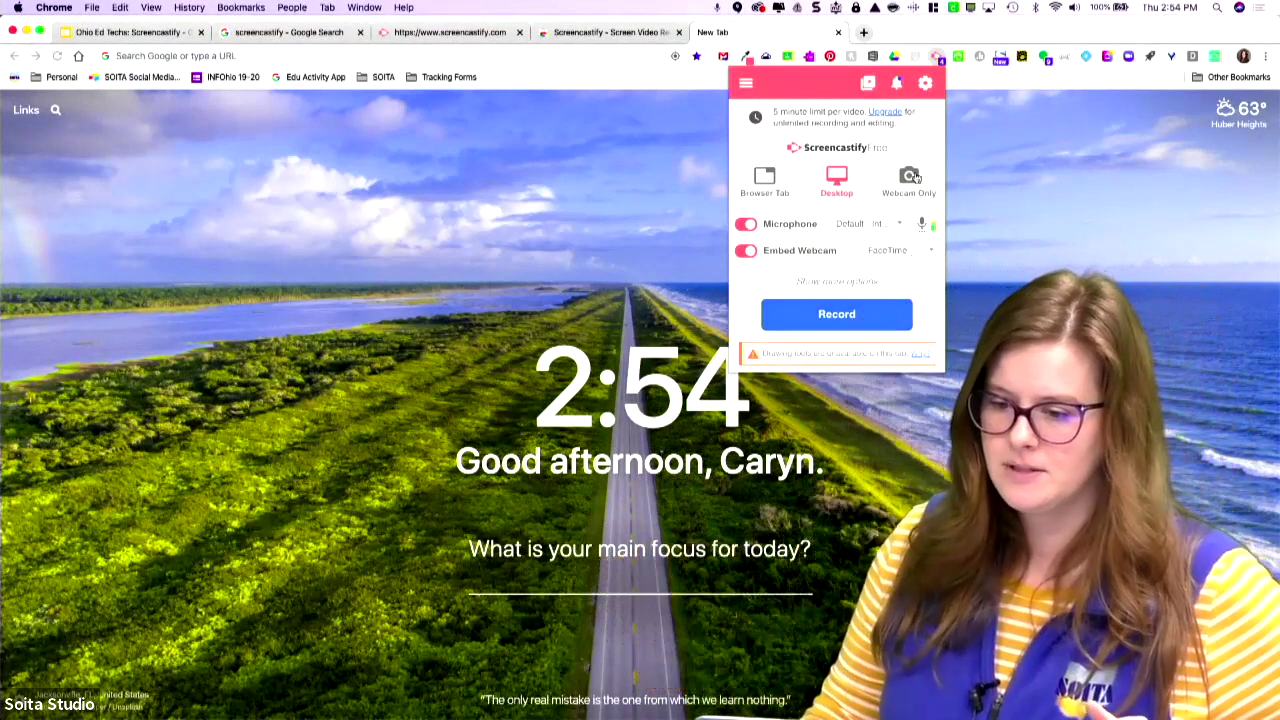
# Open Screencastify's upgrade pricing page from the recorder popup.
pyautogui.rightClick(884, 116)
pyautogui.moveTo(893, 120)
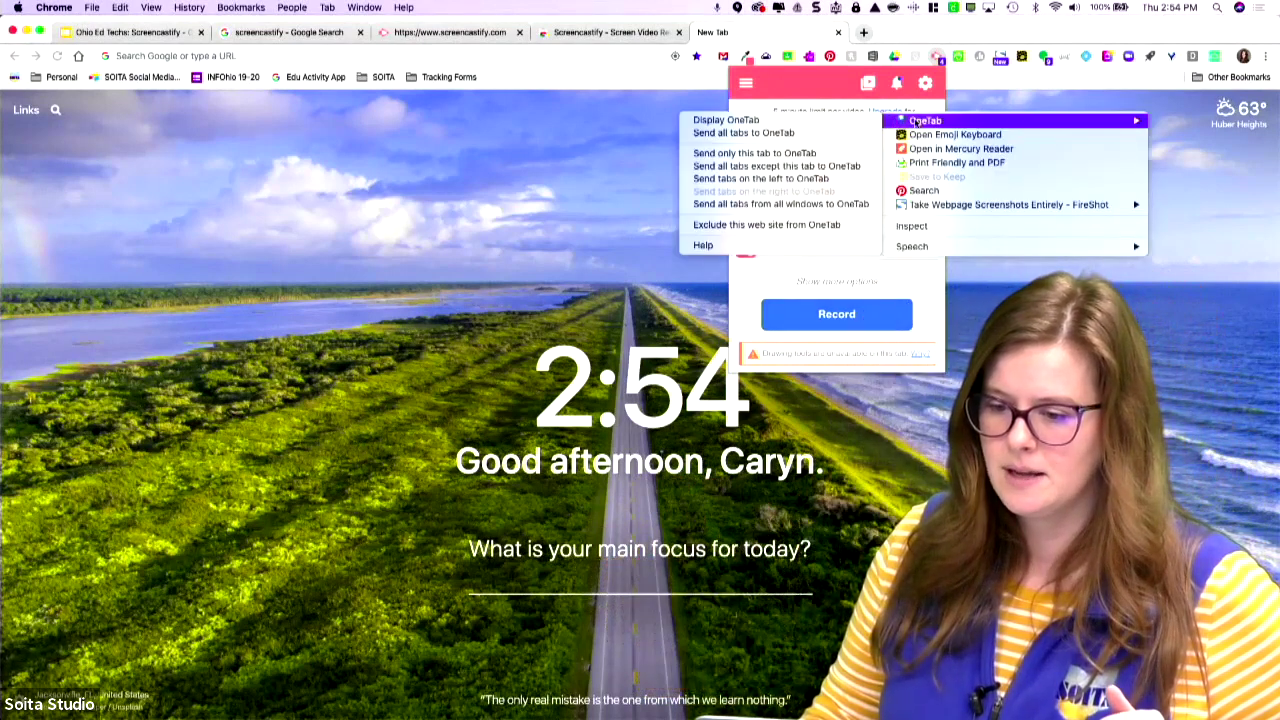
pyautogui.click(828, 122)
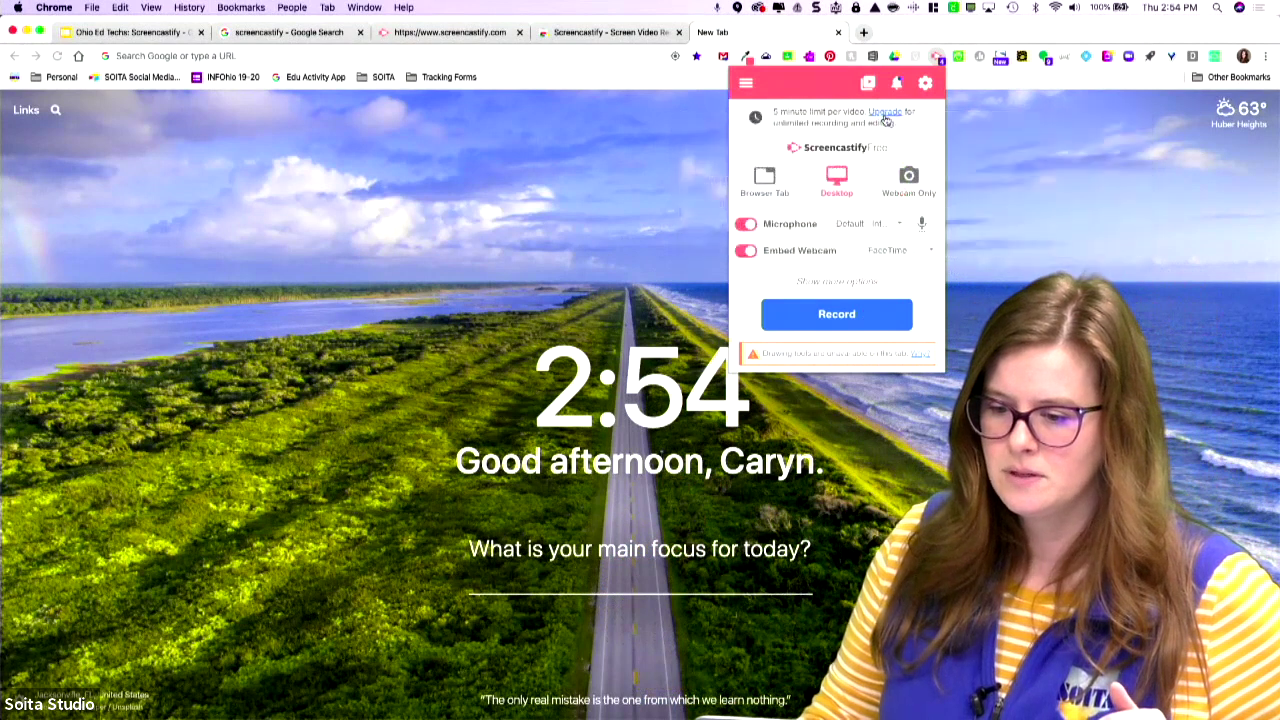
pyautogui.click(884, 114)
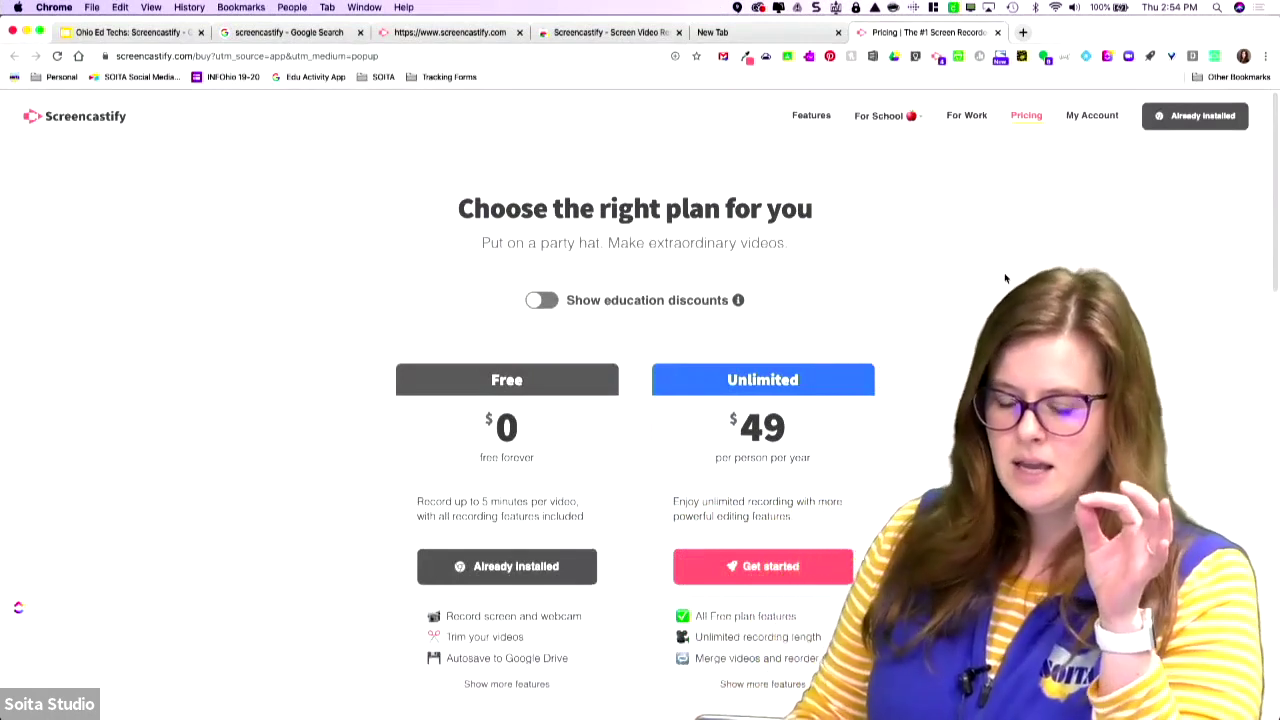
# Expand and review the Free plan's full feature list on the pricing page.
pyautogui.scroll(-1, 1005, 278)
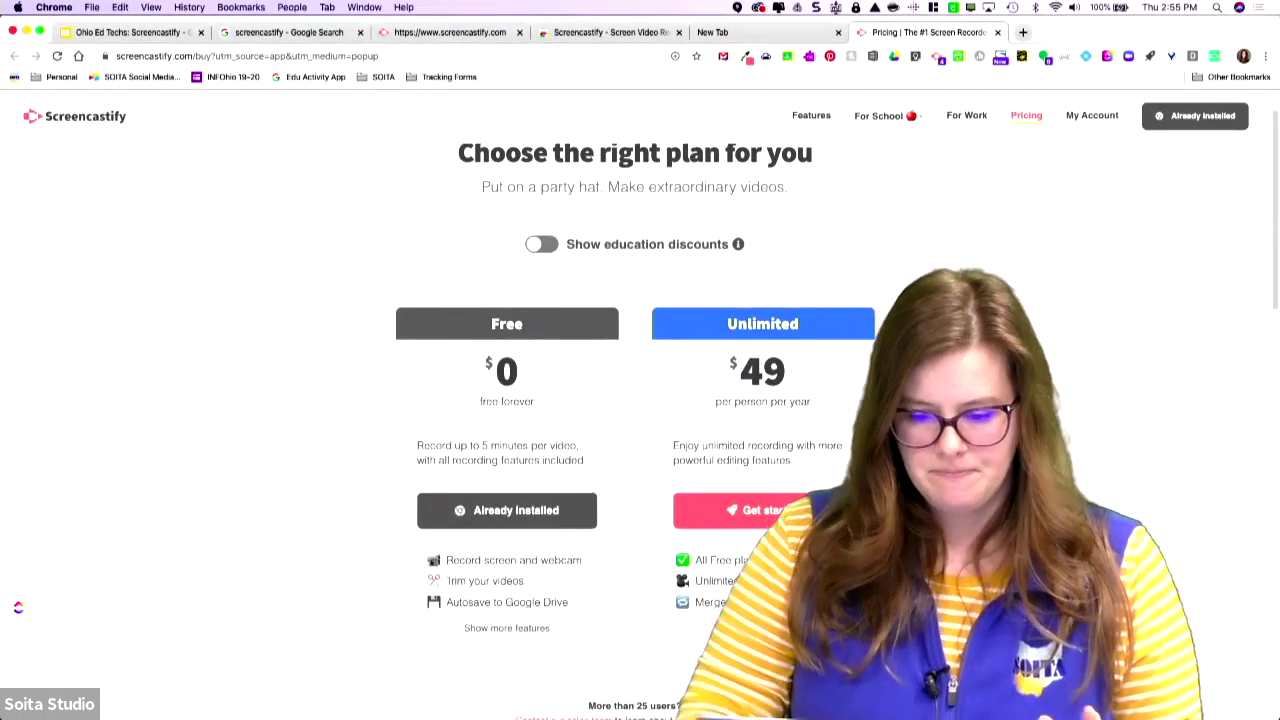
pyautogui.click(507, 628)
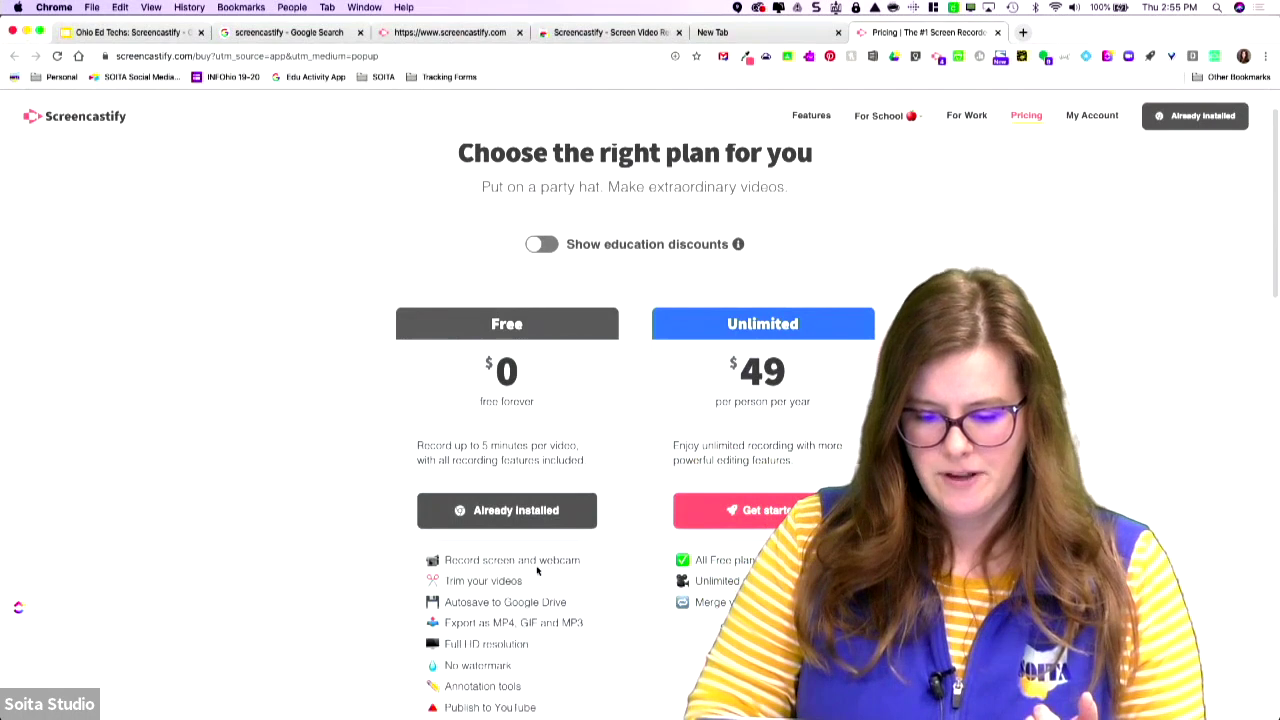
pyautogui.scroll(-3, 537, 570)
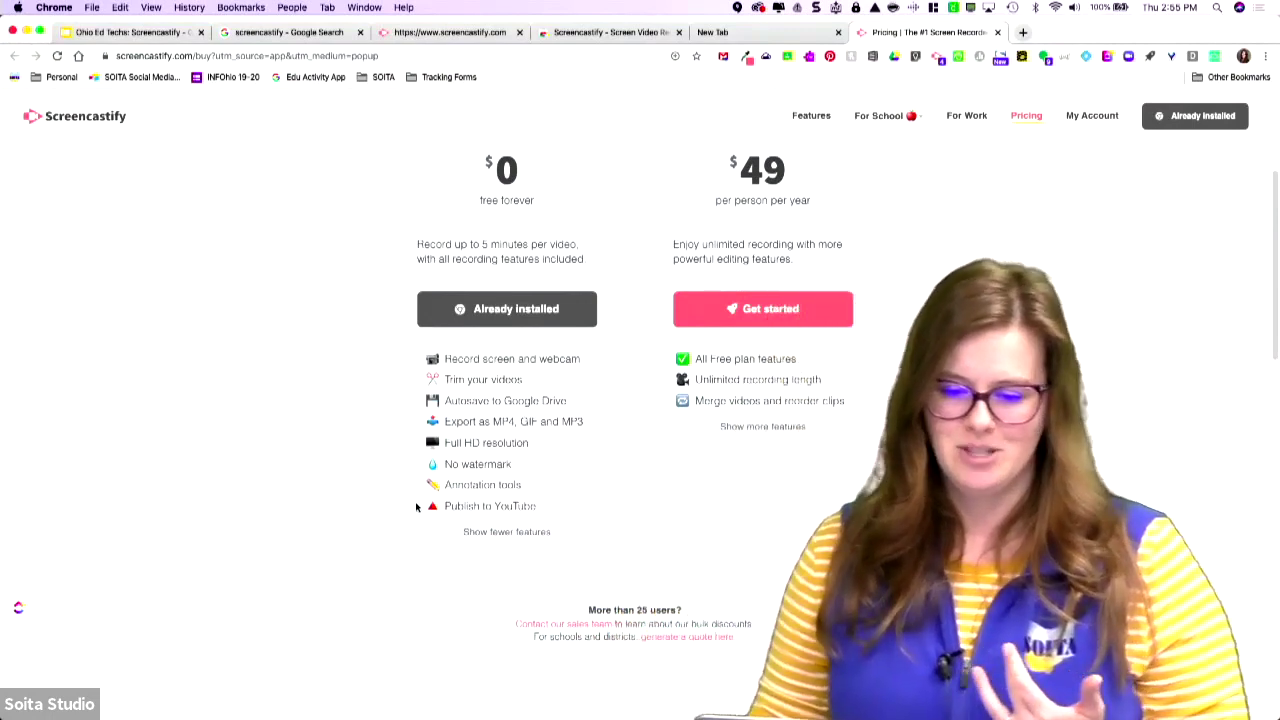
pyautogui.scroll(3, 522, 543)
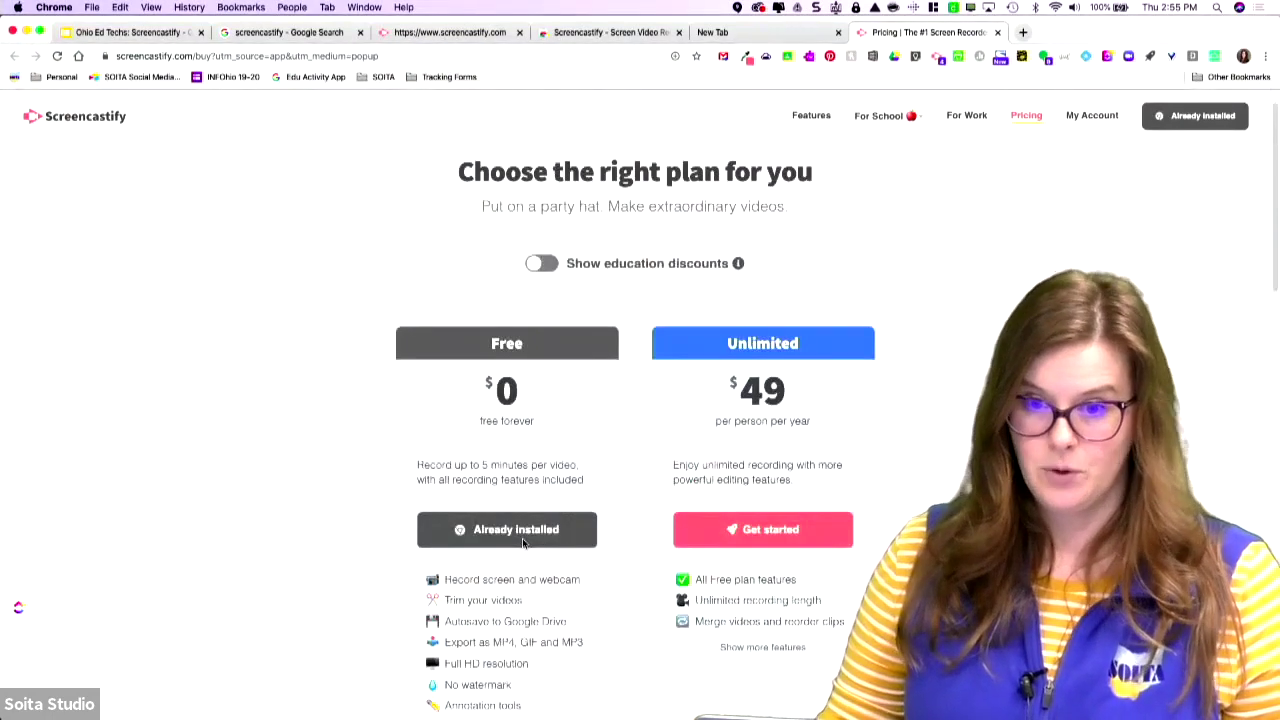
pyautogui.scroll(-1, 522, 543)
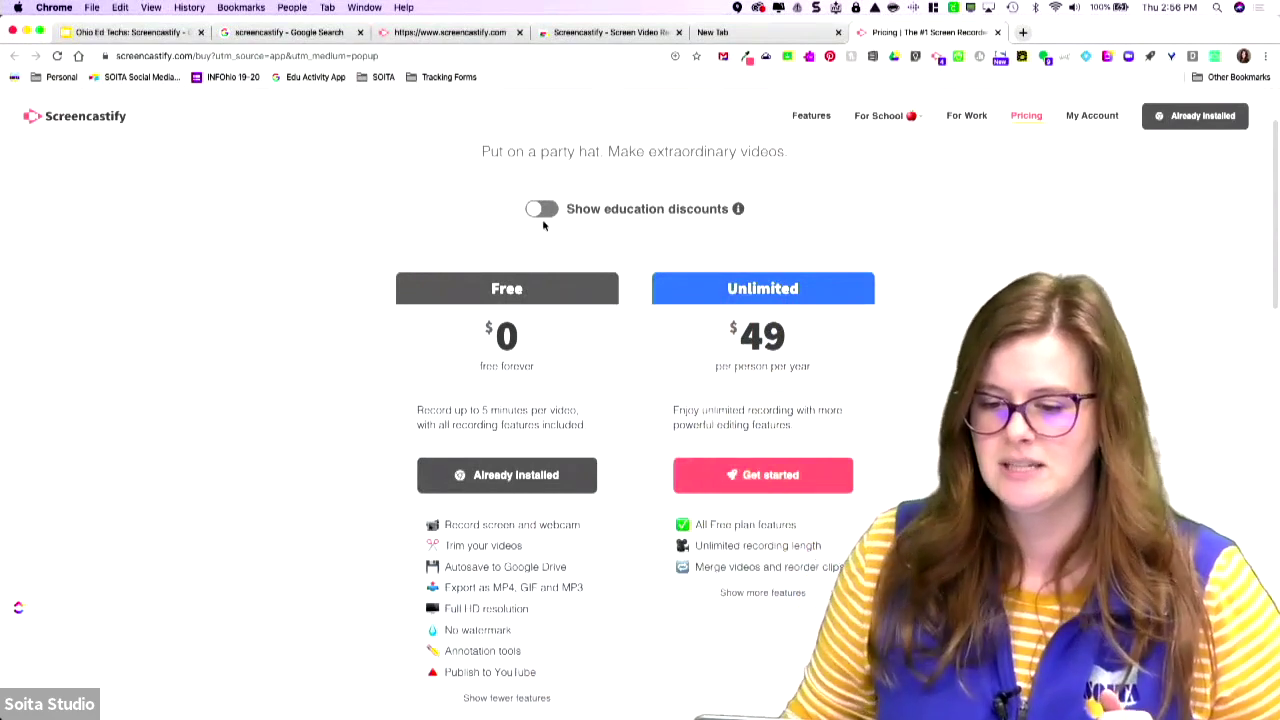
# Toggle education discounts on, off, and on again, showing Unlimited at $29 per year.
pyautogui.click(543, 210)
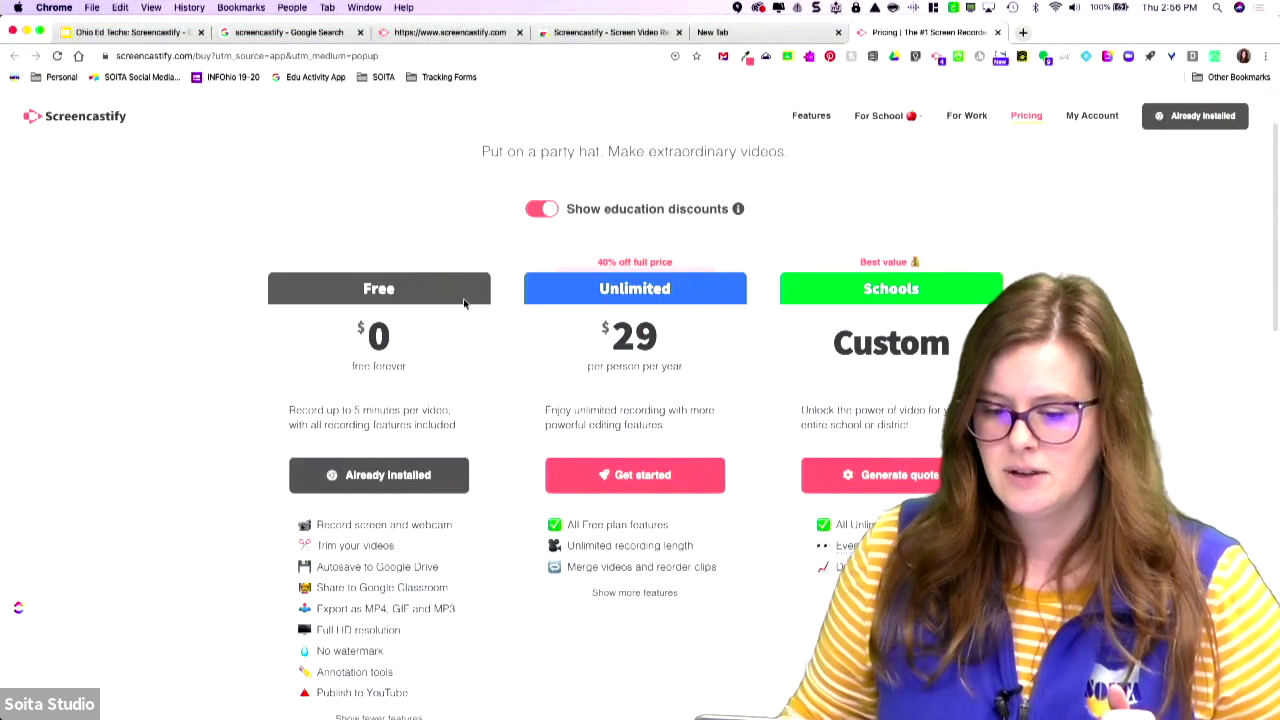
pyautogui.scroll(-1, 461, 288)
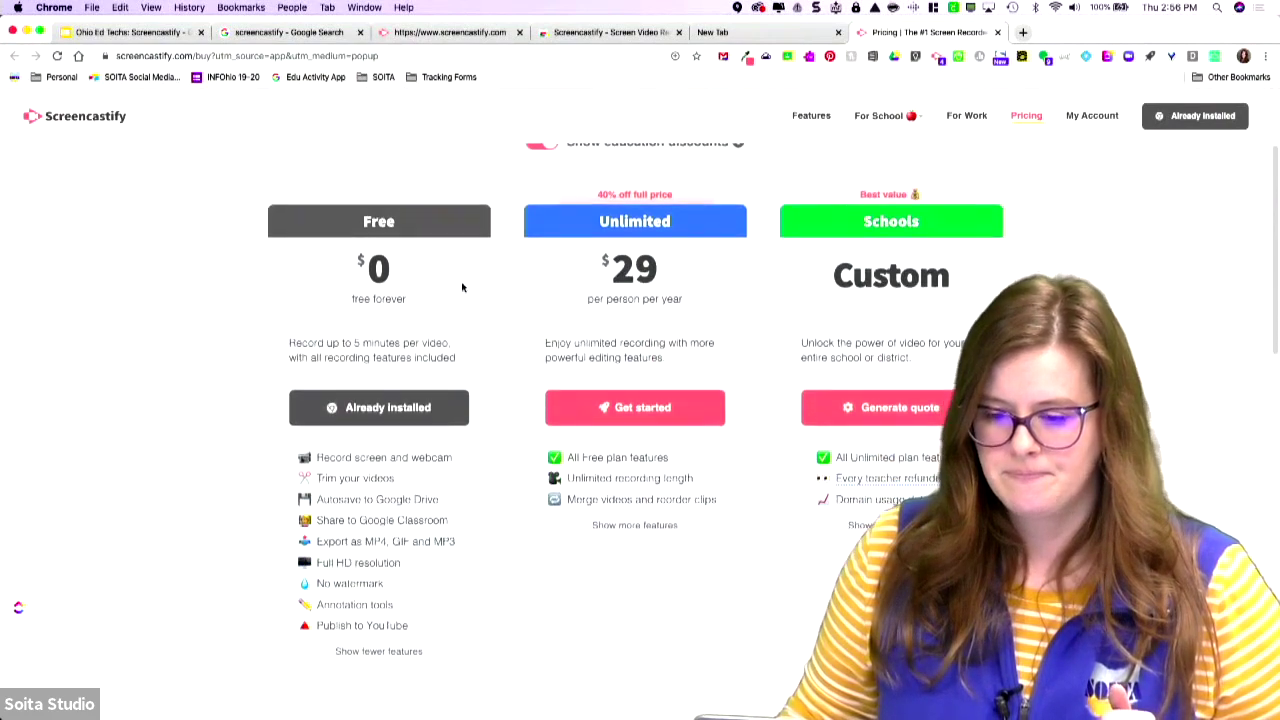
pyautogui.scroll(1, 538, 273)
pyautogui.click(540, 220)
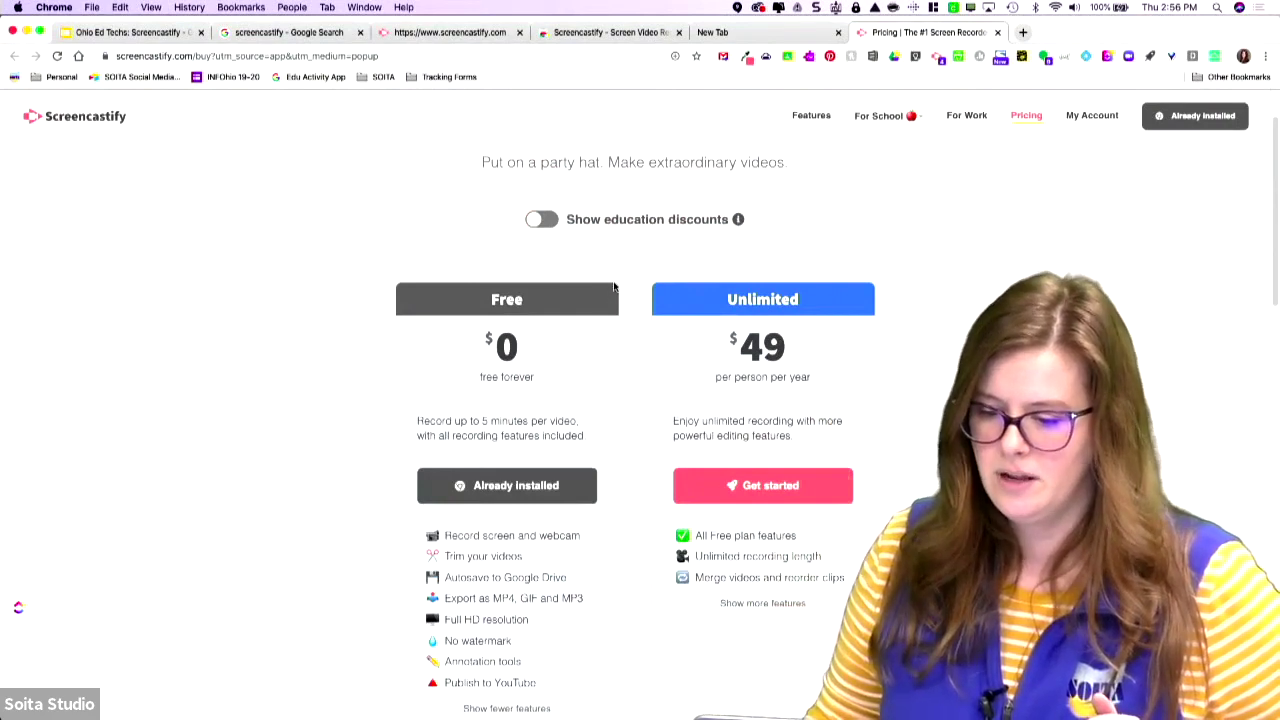
pyautogui.click(542, 220)
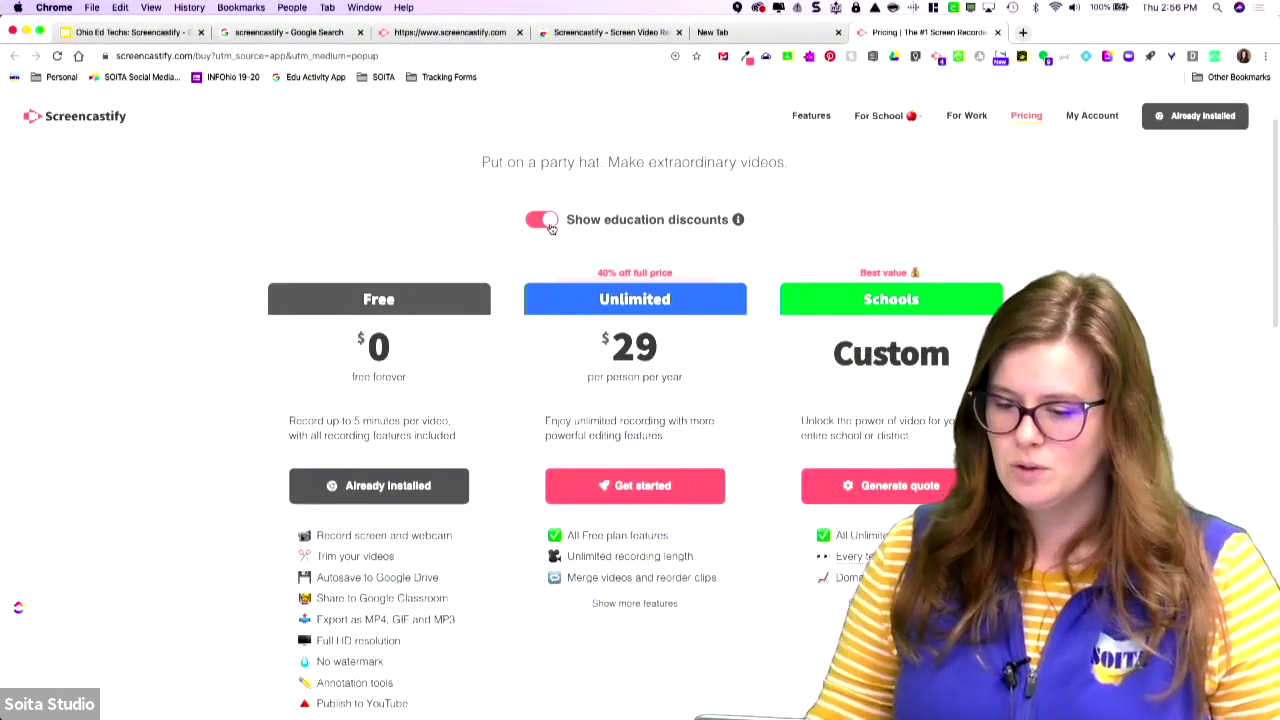
# Expand and review the Unlimited plan's full feature list, then return to the new tab.
pyautogui.click(634, 604)
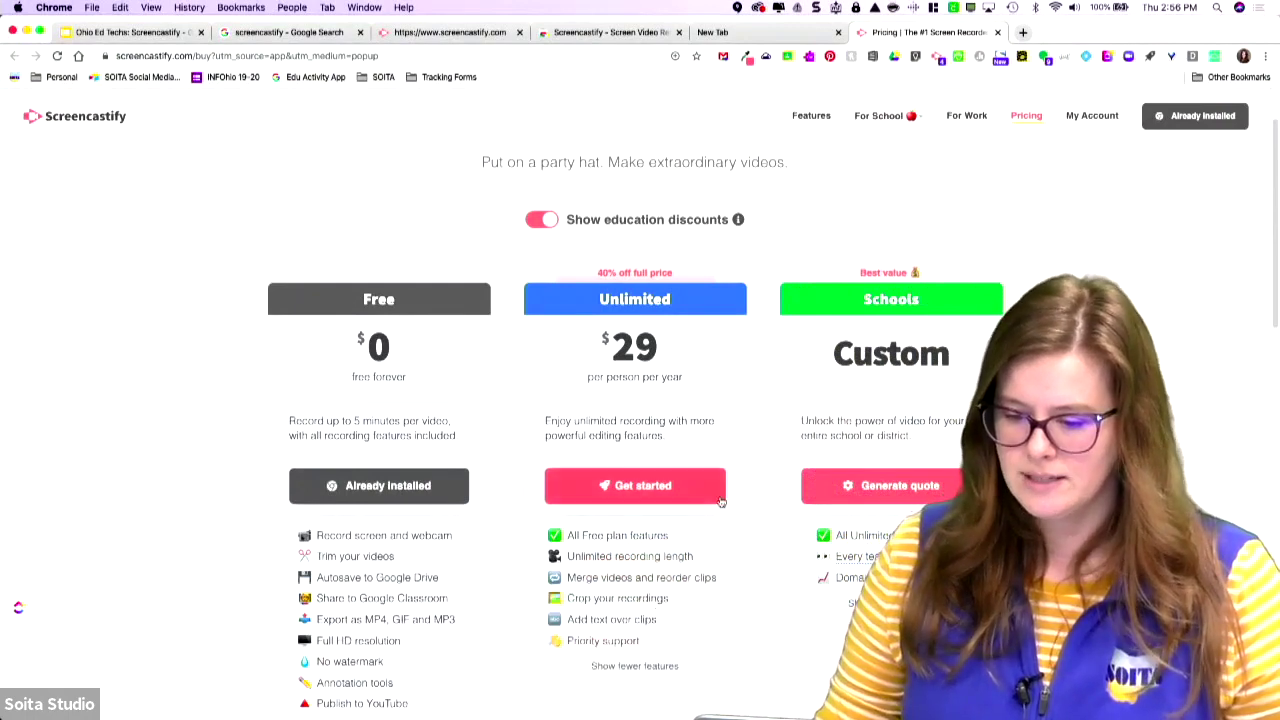
pyautogui.scroll(-1, 718, 496)
pyautogui.scroll(-2, 720, 497)
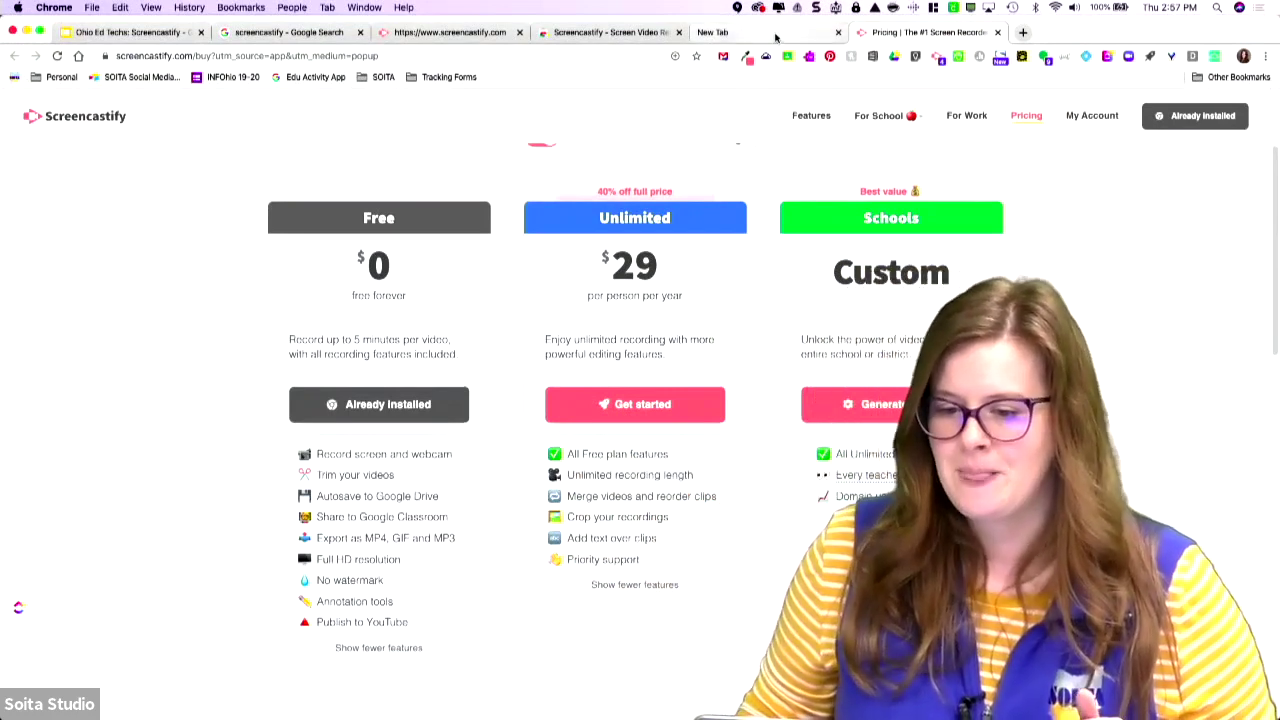
pyautogui.click(752, 38)
pyautogui.click(985, 38)
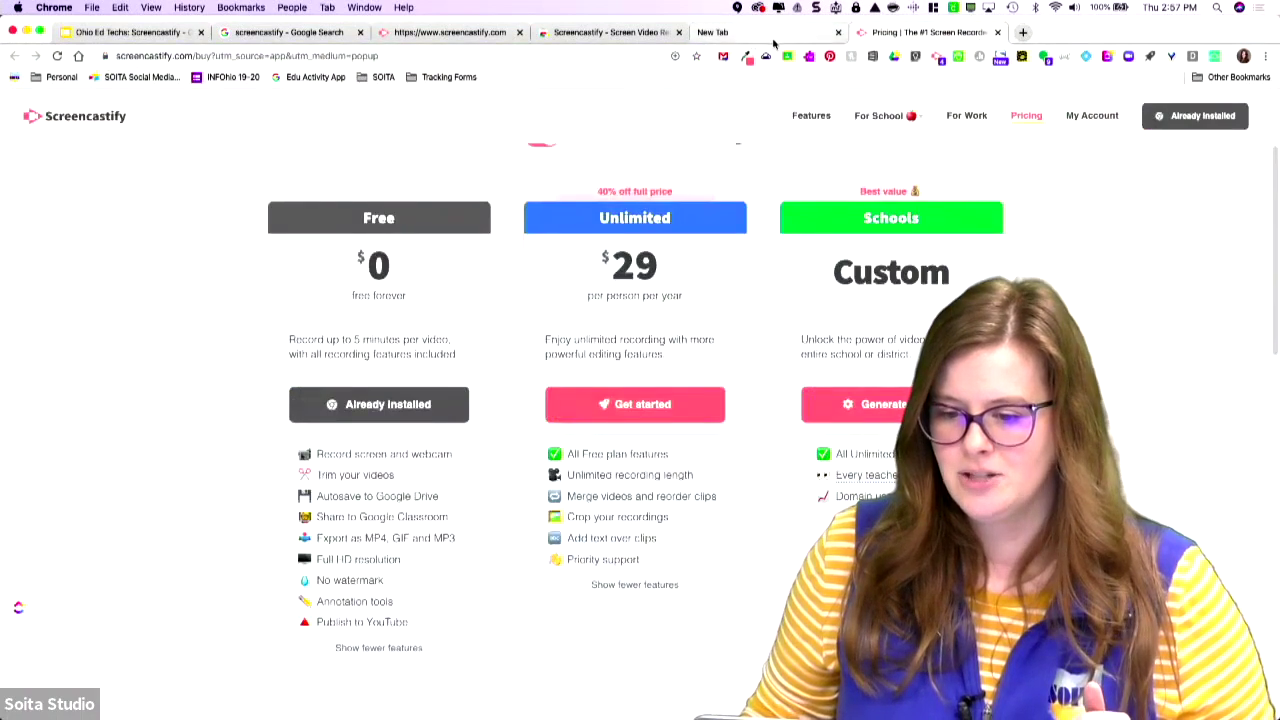
# Start a Screencastify Desktop recording from the new tab page.
pyautogui.click(772, 38)
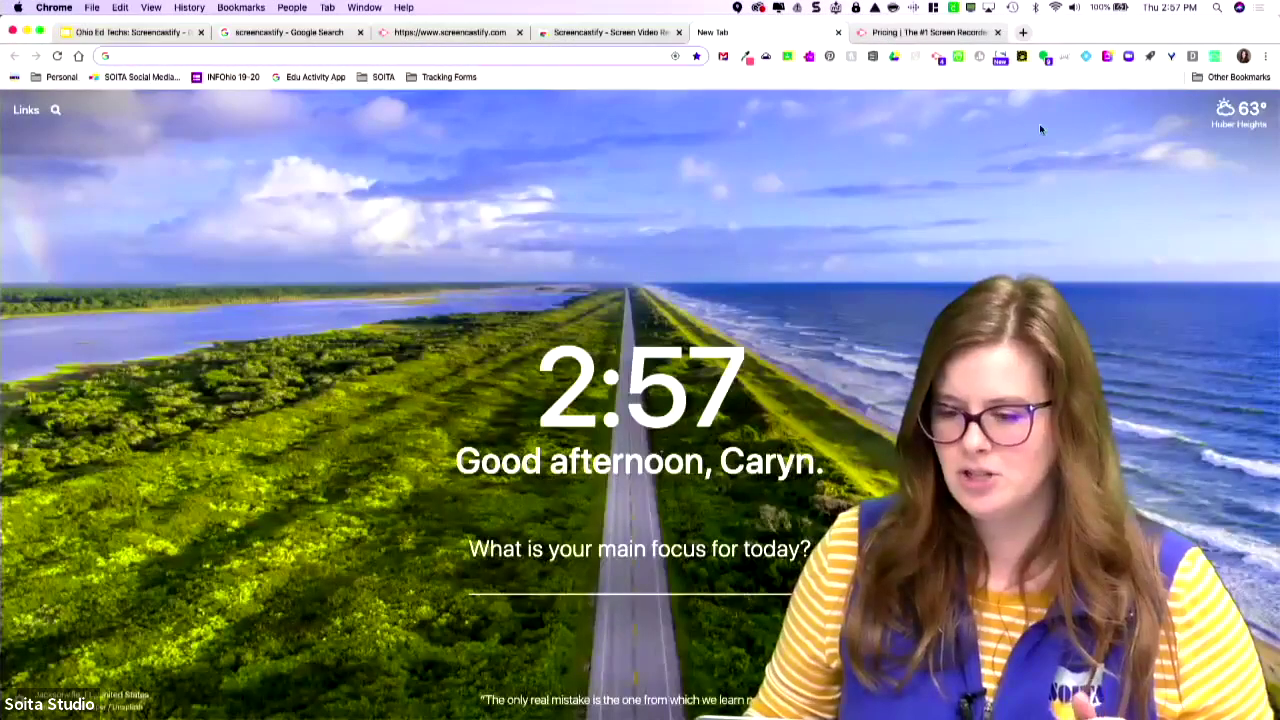
pyautogui.click(937, 57)
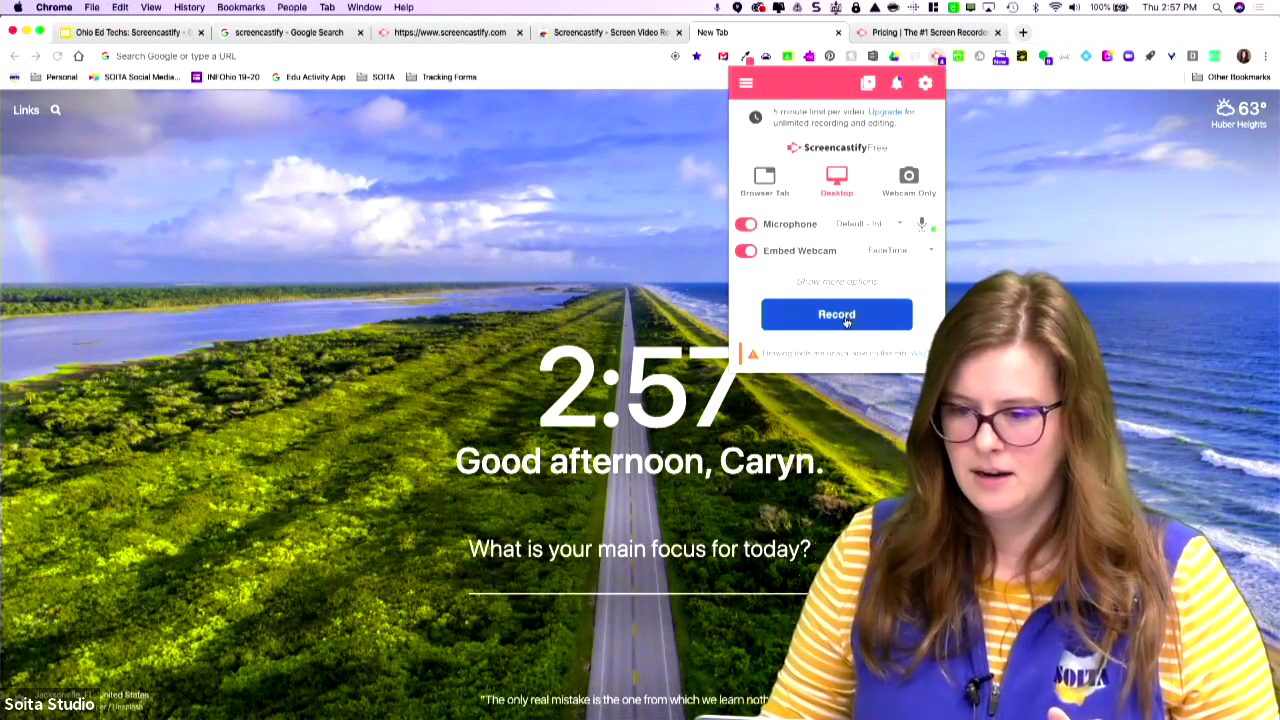
pyautogui.click(846, 316)
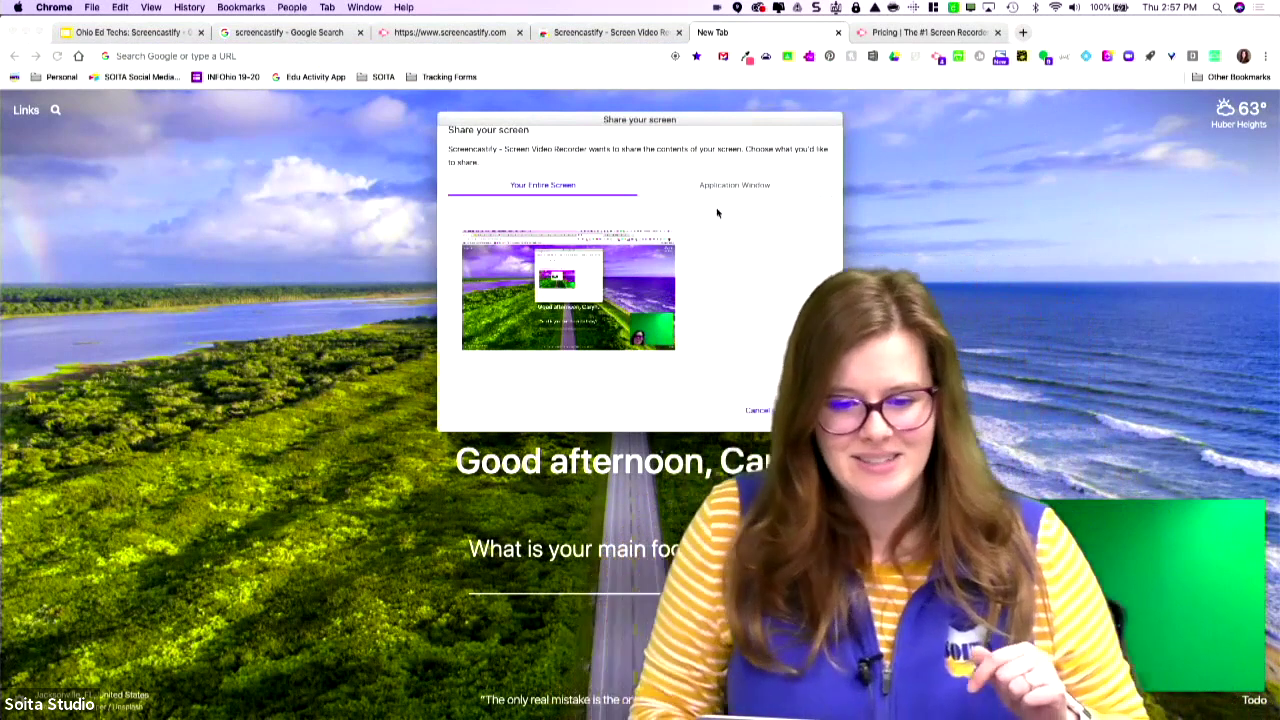
# Share Your Entire Screen to begin recording, then bring Chrome to the front.
pyautogui.click(734, 186)
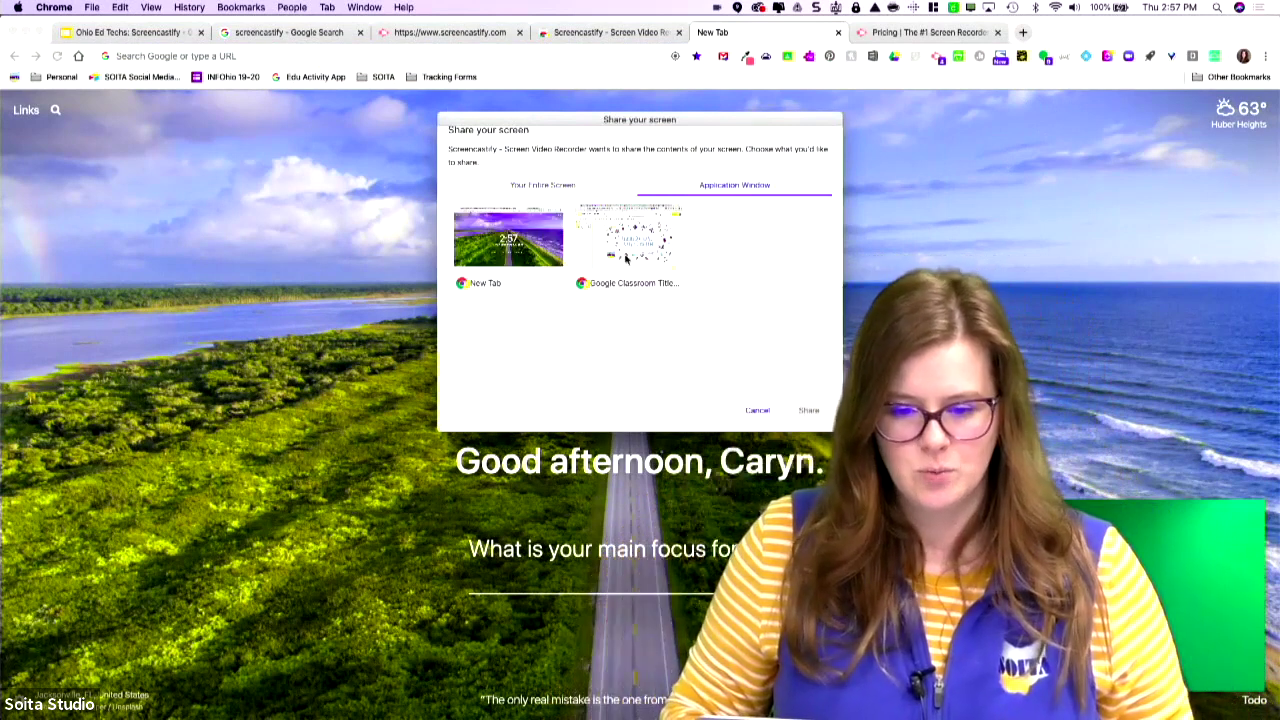
pyautogui.click(546, 185)
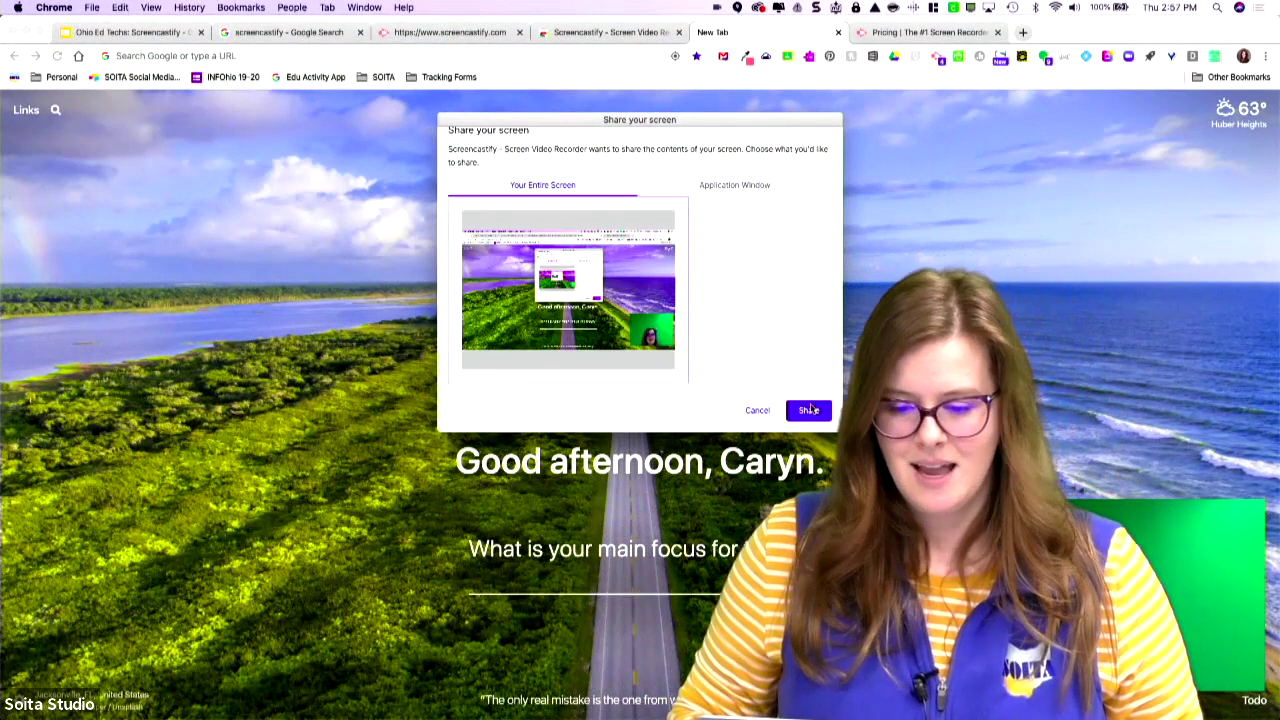
pyautogui.click(809, 410)
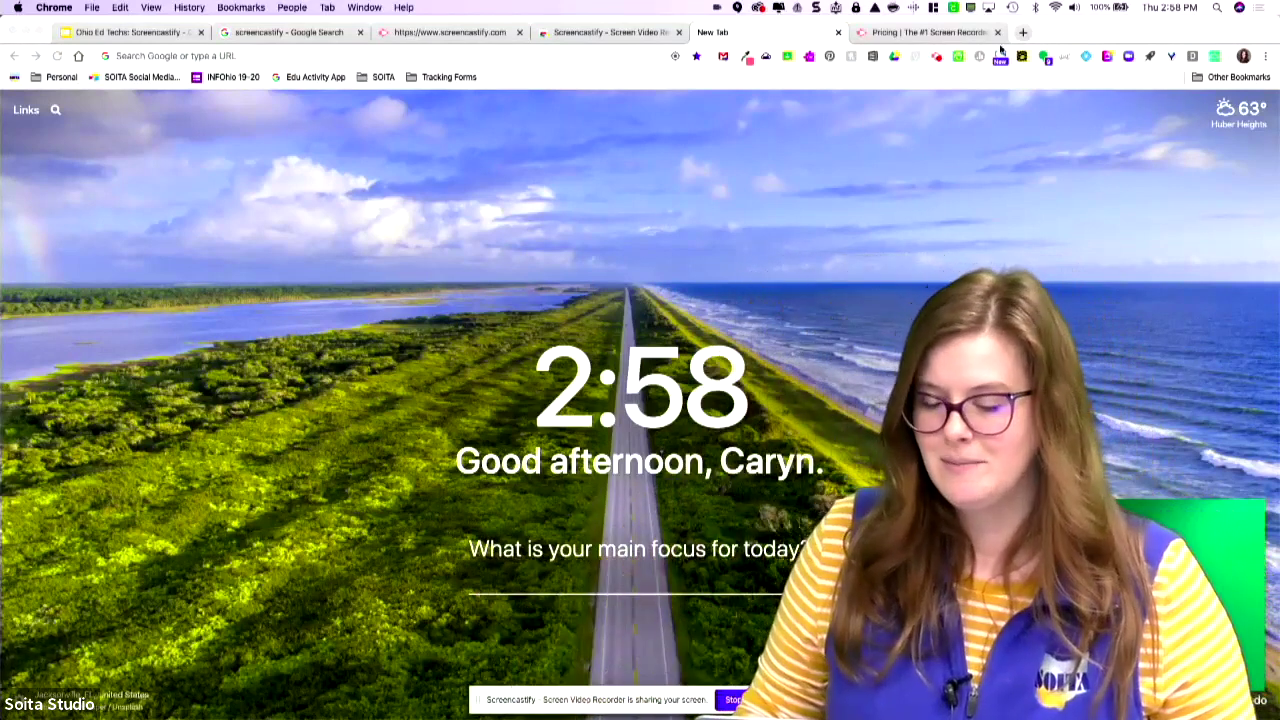
pyautogui.click(572, 54)
# Load infohio.org, open the Ages 3-5 Resources page, and turn on screen drawing.
pyautogui.click(577, 52)
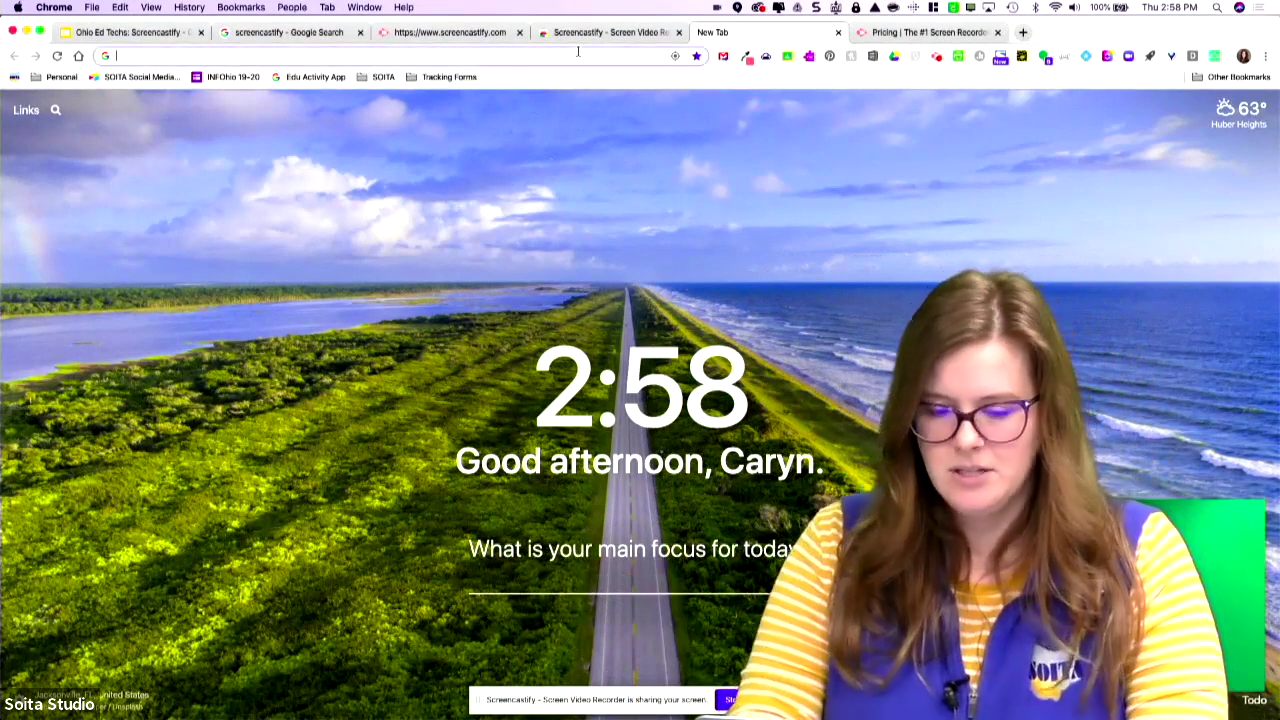
pyautogui.write('infohio.org')
pyautogui.press('Return')
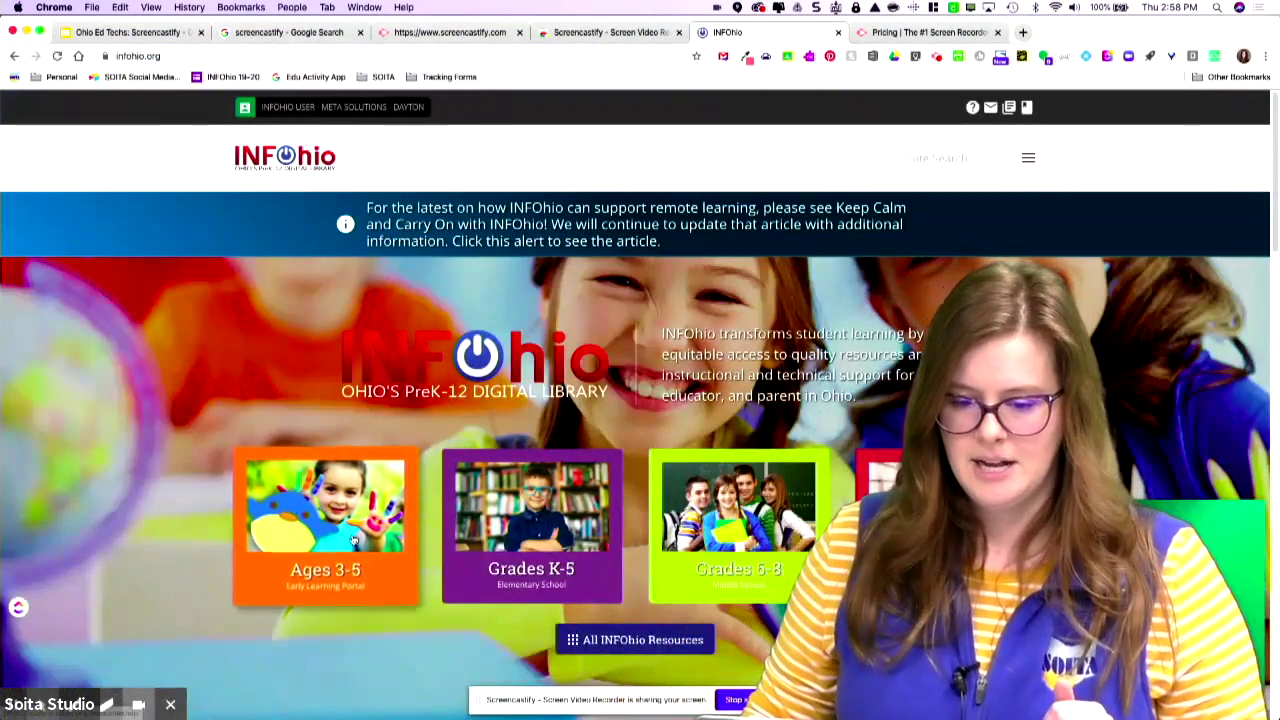
pyautogui.click(320, 520)
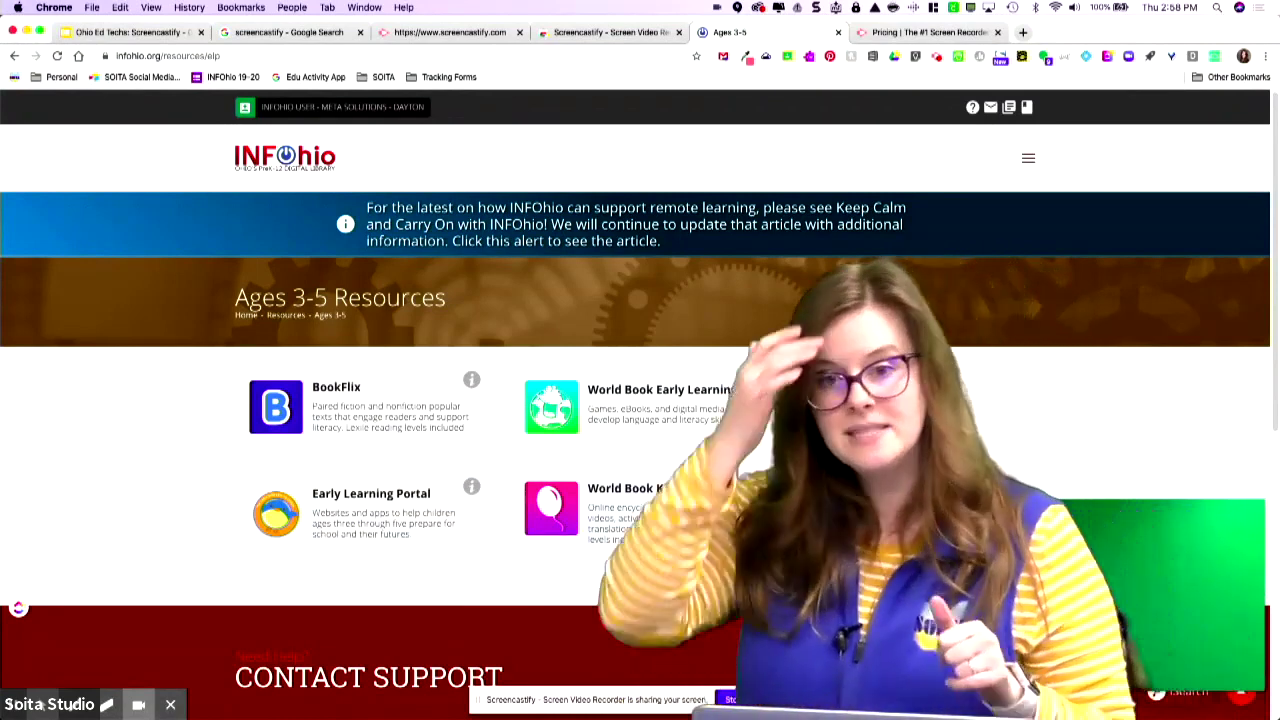
pyautogui.click(106, 704)
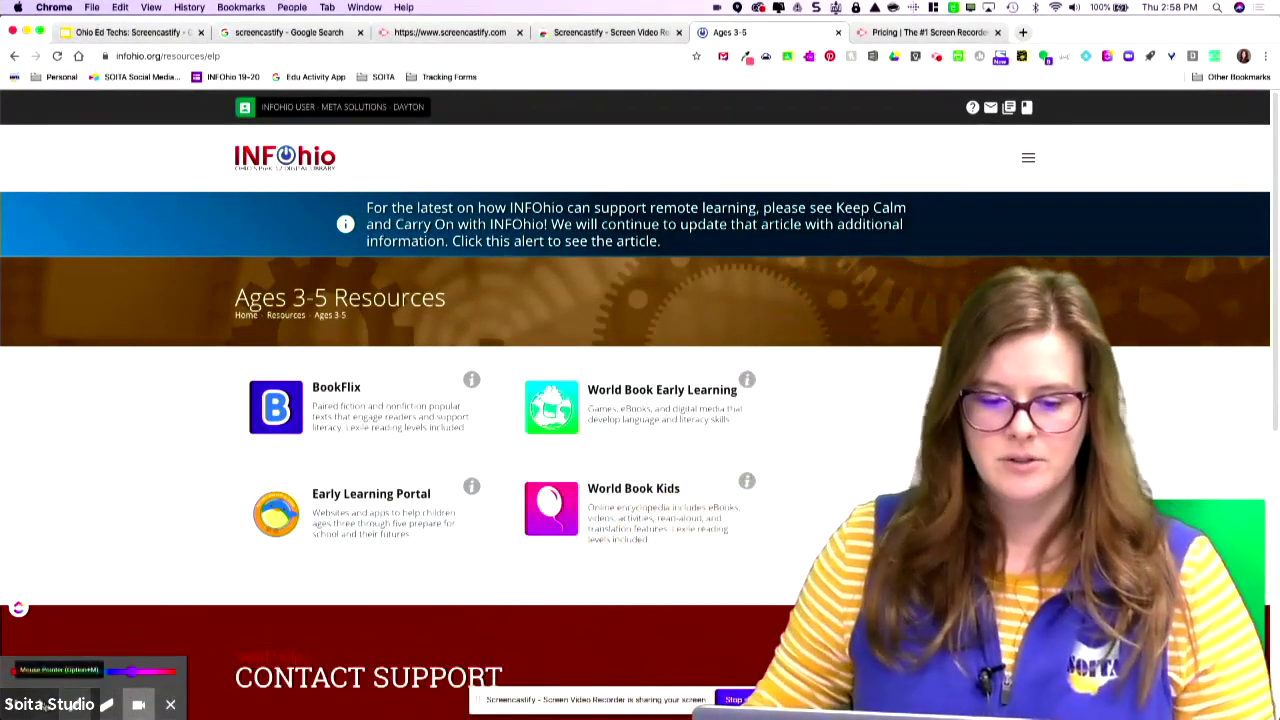
# Turn on Hide cursor and click highlighting, then open BookFlix in a new tab.
pyautogui.click(40, 706)
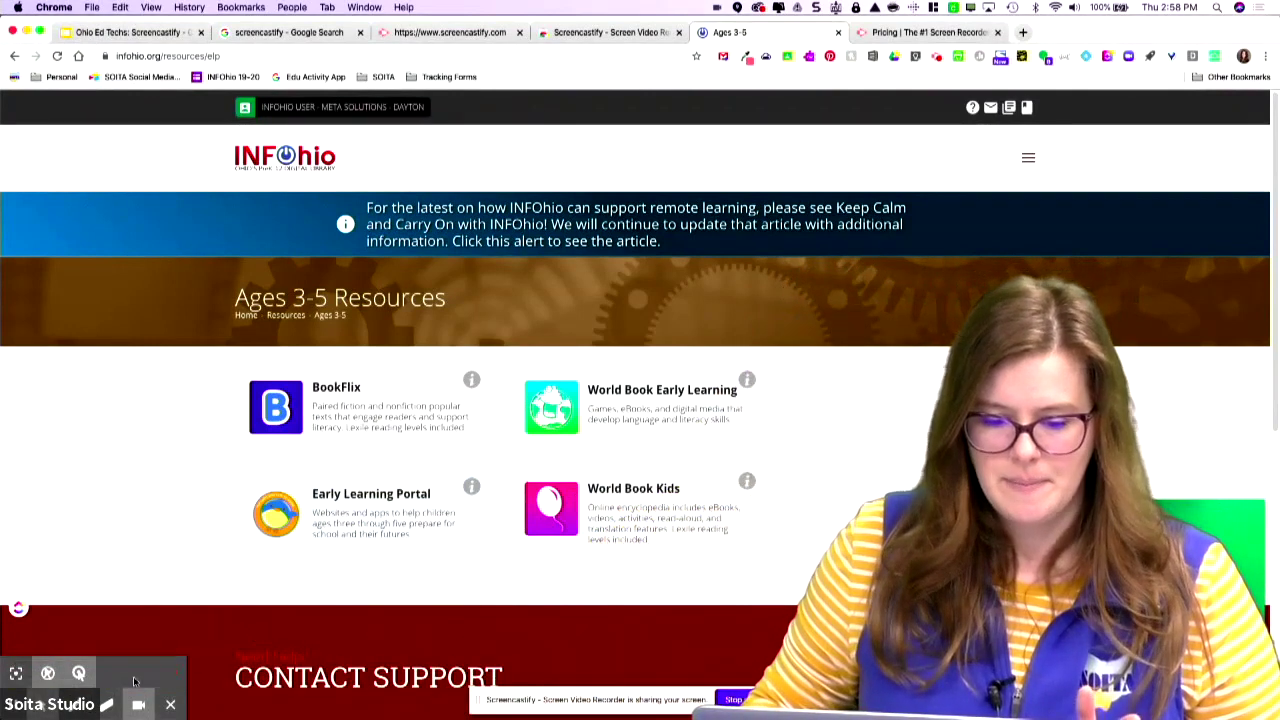
pyautogui.click(47, 675)
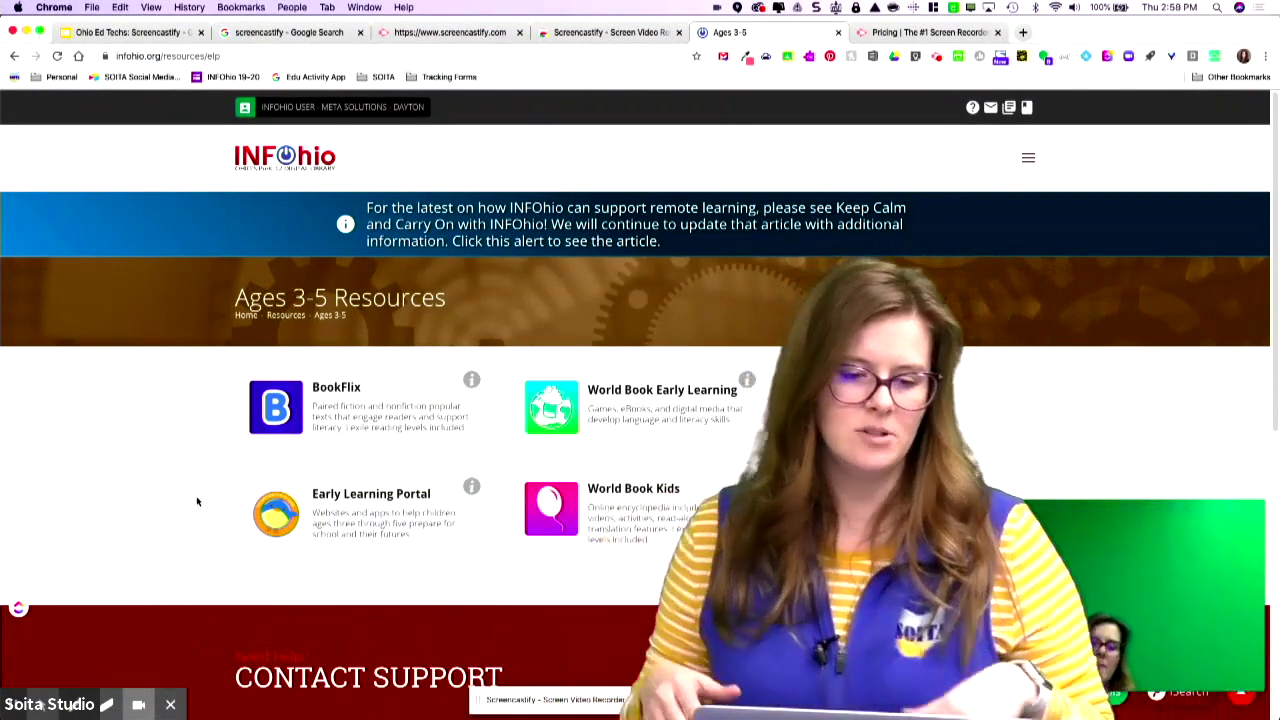
pyautogui.moveTo(42, 708)
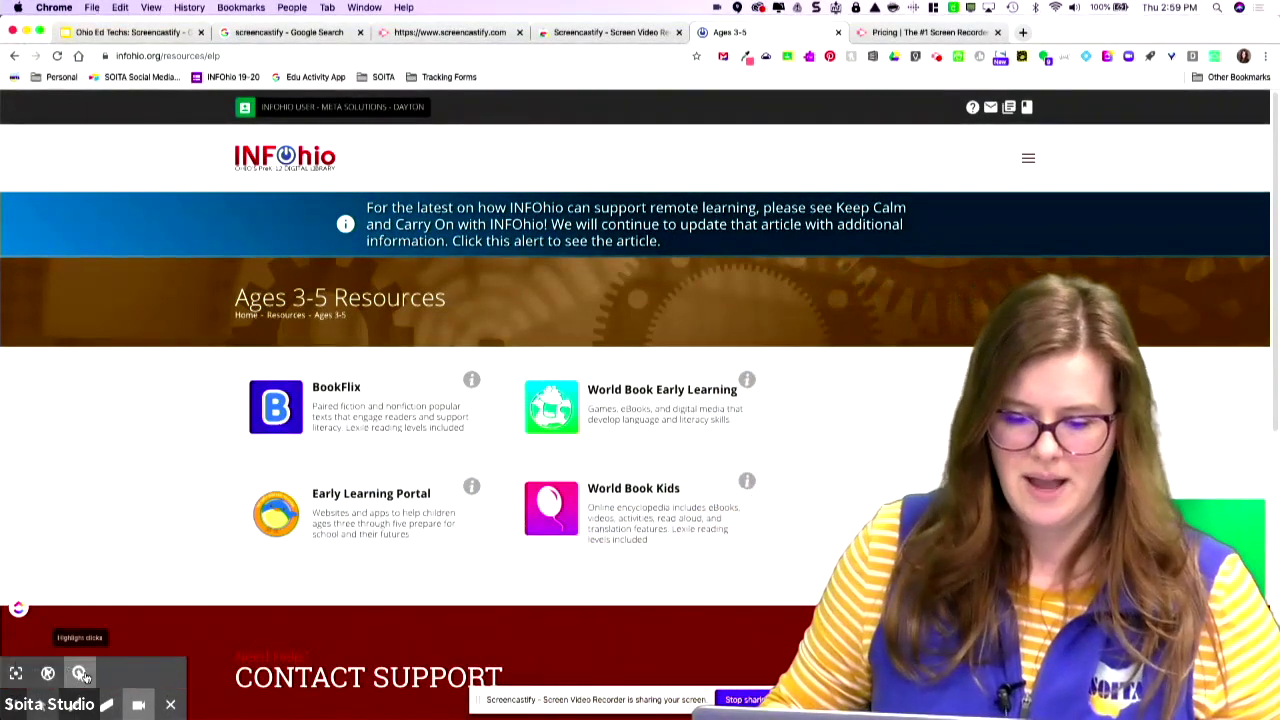
pyautogui.click(80, 675)
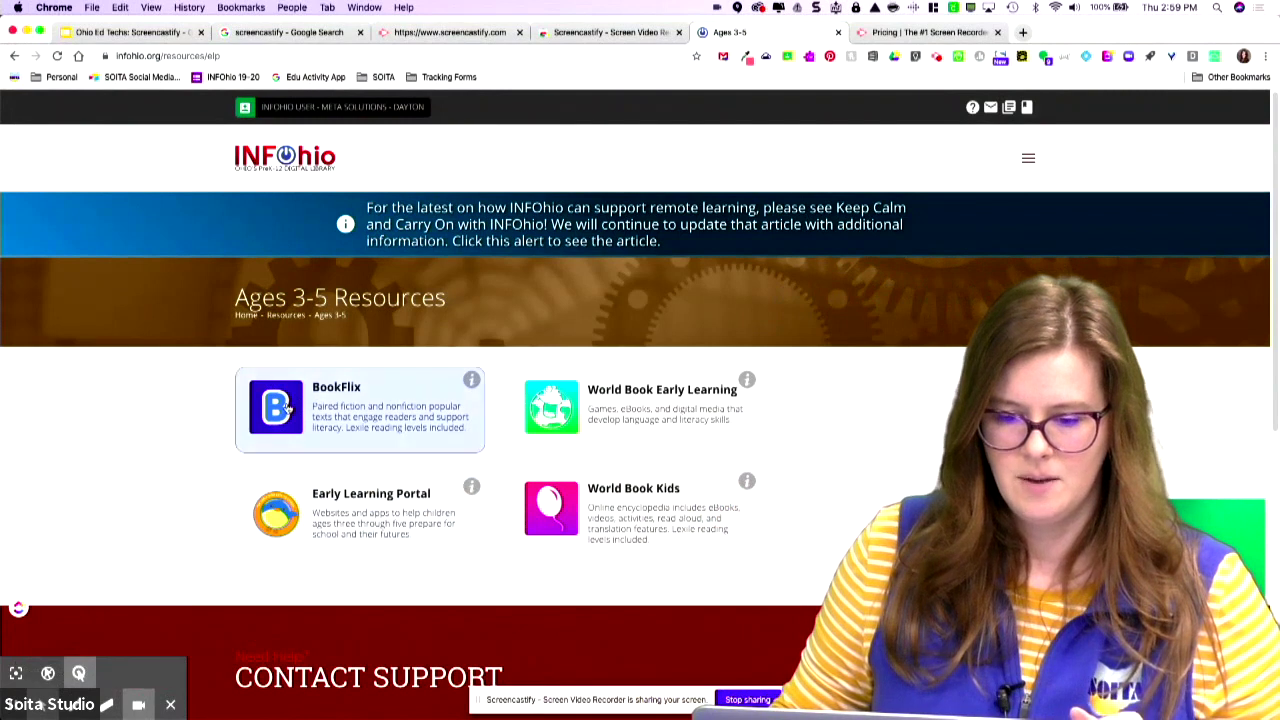
pyautogui.click(337, 399)
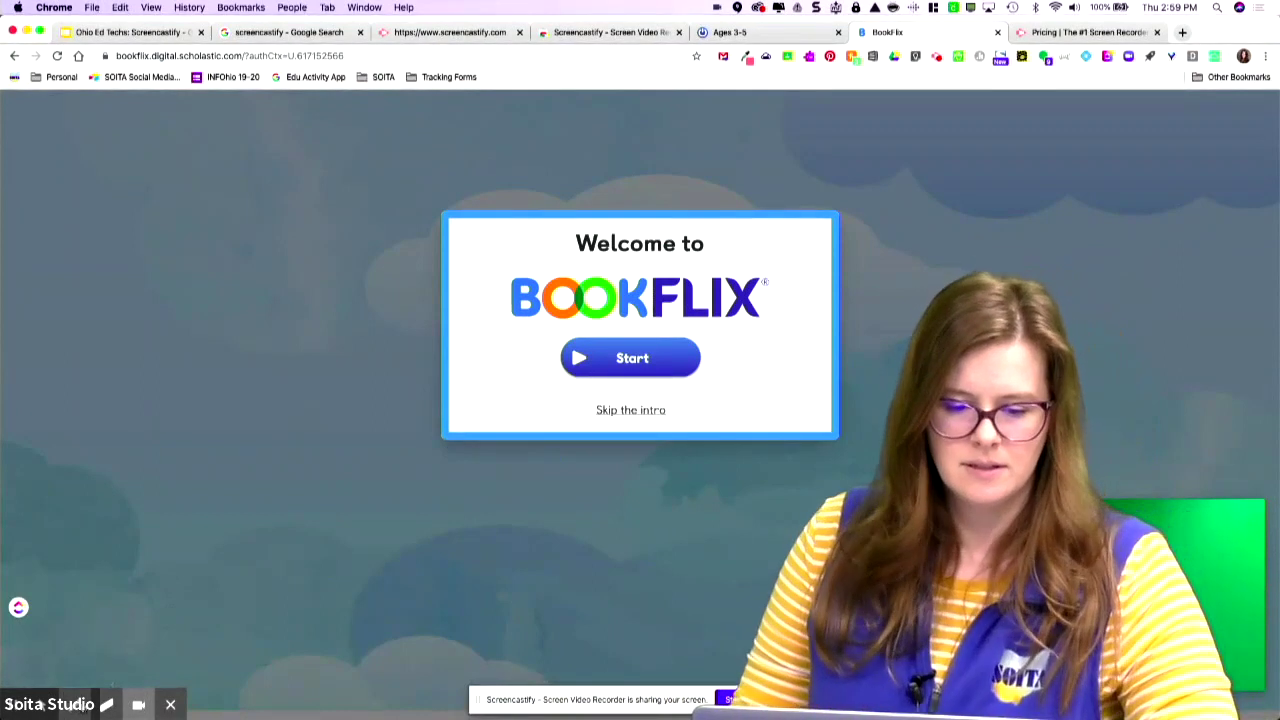
# Circle the BookFlix logo and Start button in purple ink, then skip the intro.
pyautogui.click(113, 704)
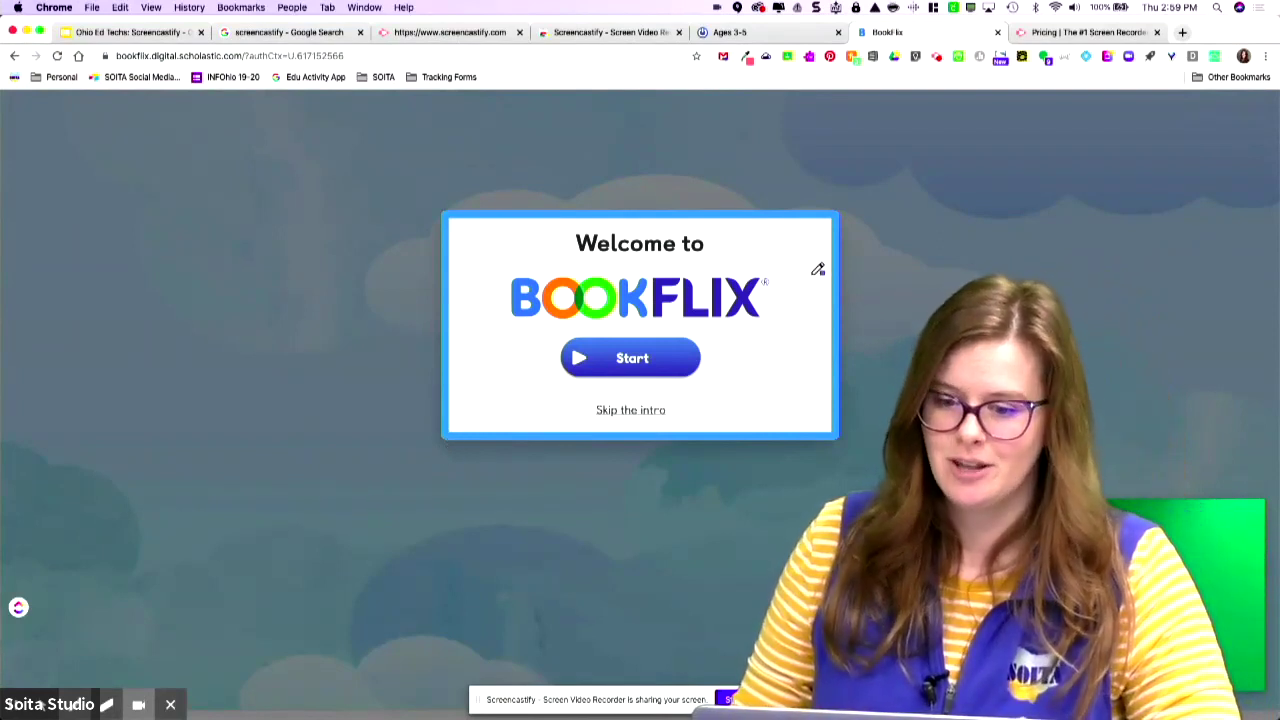
pyautogui.moveTo(747, 240)
pyautogui.mouseDown()
pyautogui.moveTo(574, 264)
pyautogui.moveTo(548, 413)
pyautogui.mouseUp()
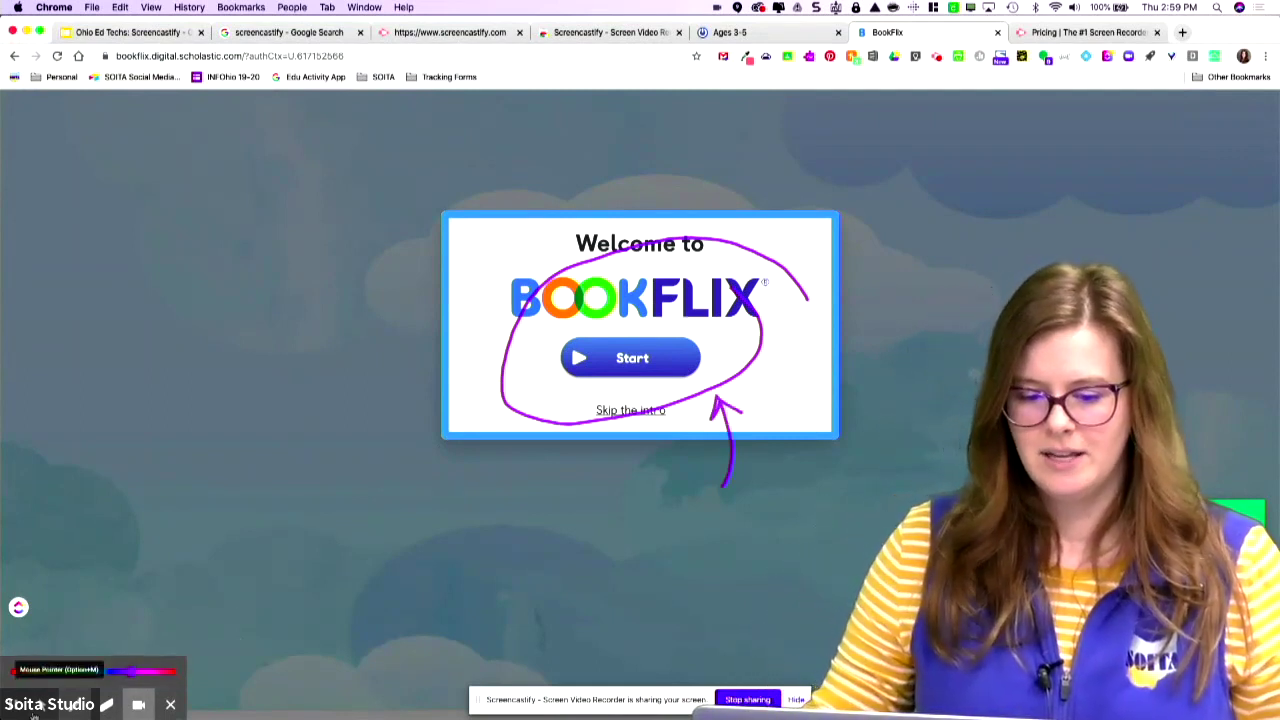
pyautogui.click(46, 705)
pyautogui.click(615, 415)
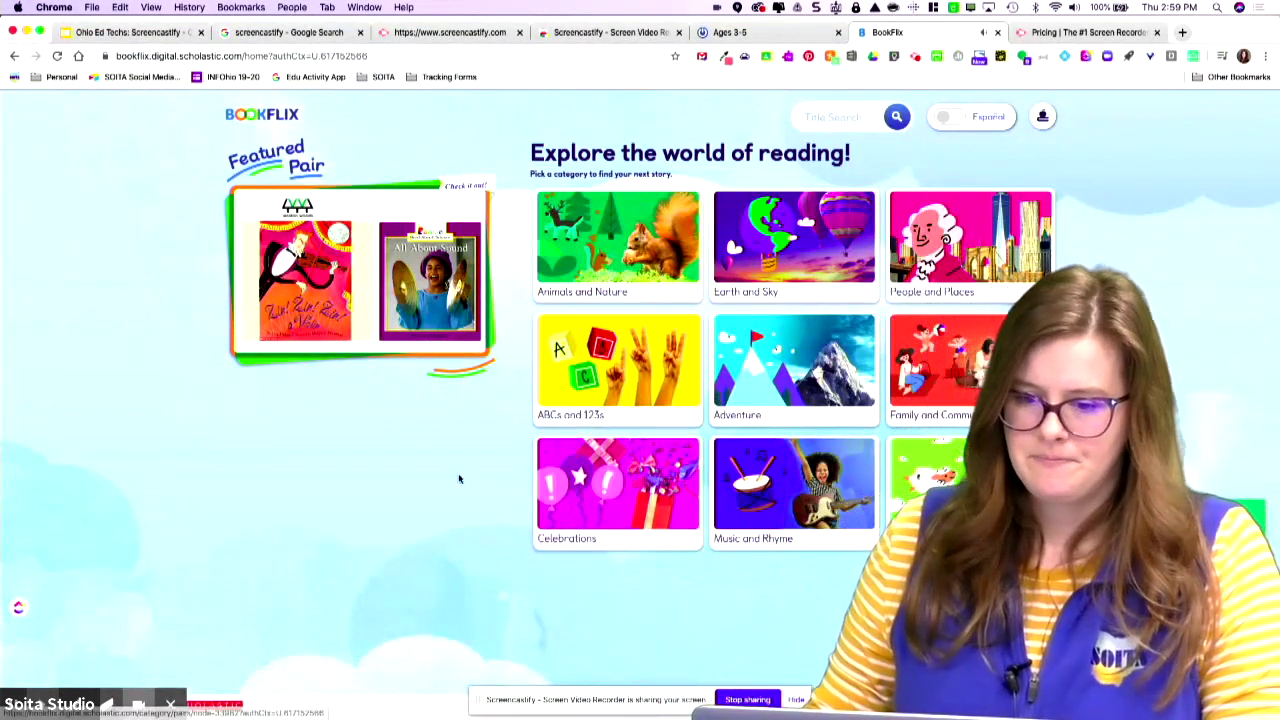
# Open the Animals and Nature category and change the Screencastify pen's drawing colour.
pyautogui.click(655, 275)
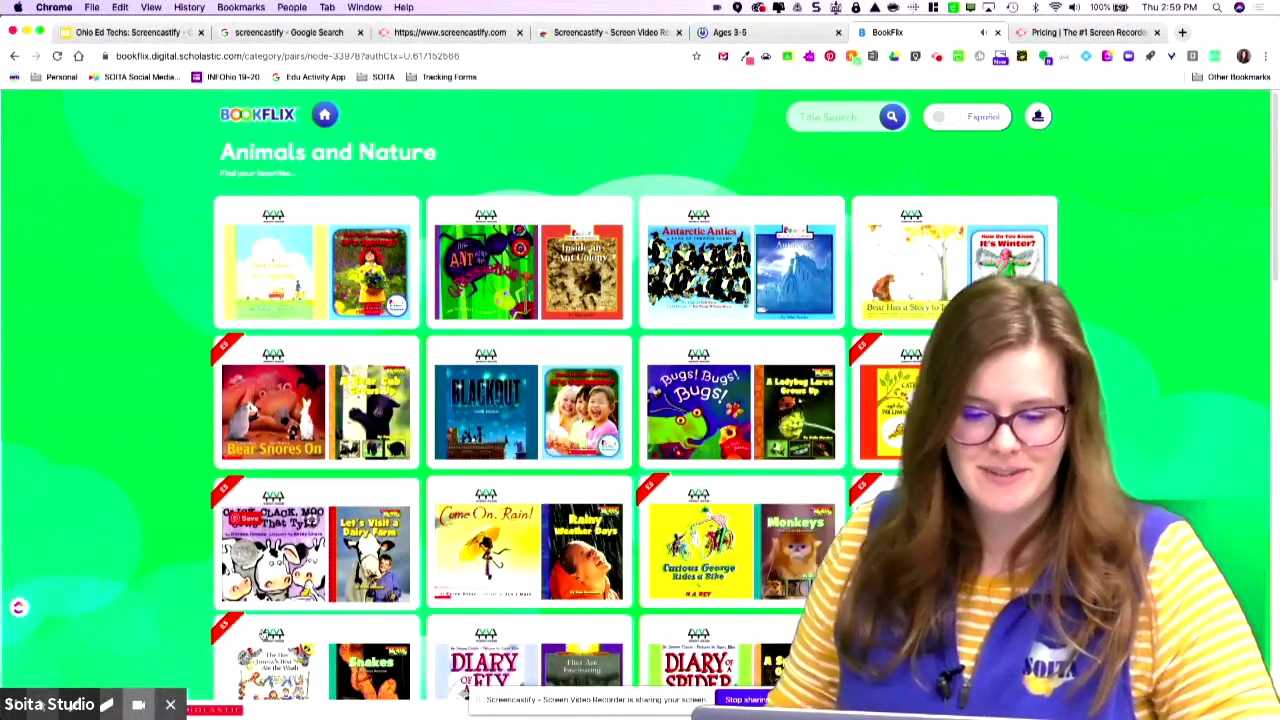
pyautogui.click(106, 705)
pyautogui.click(82, 672)
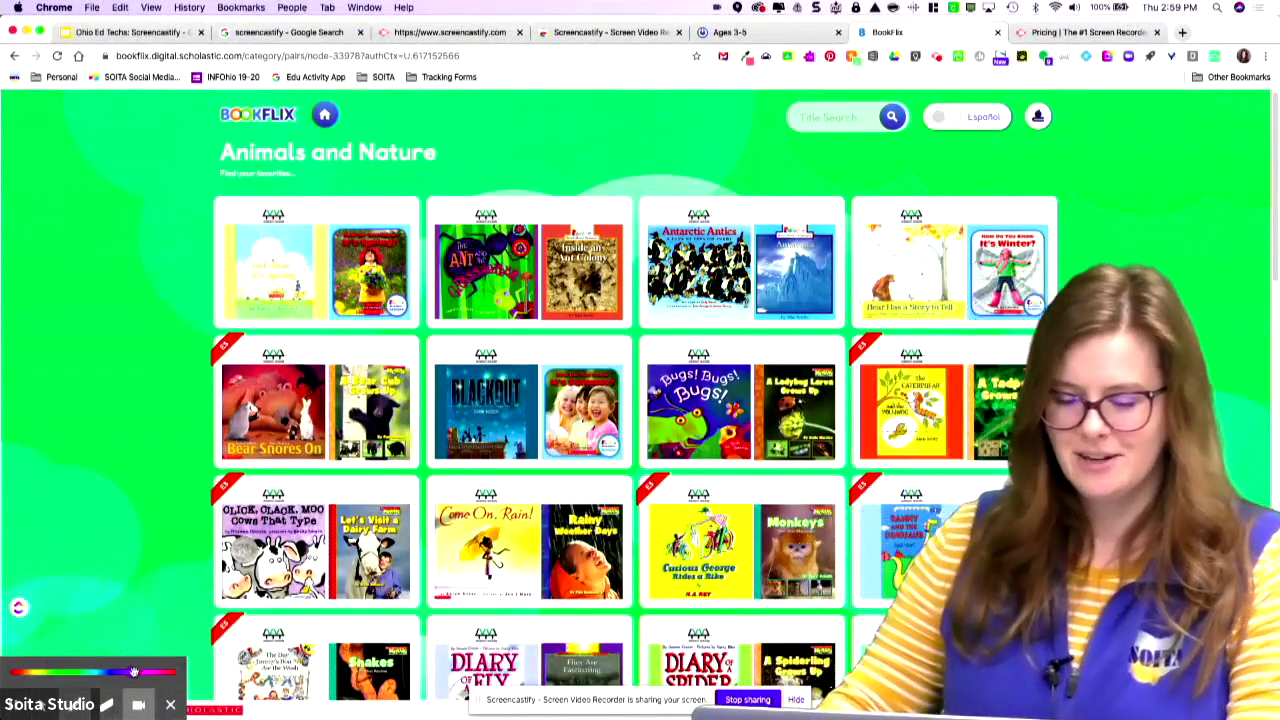
pyautogui.moveTo(134, 672); pyautogui.dragTo(86, 672)
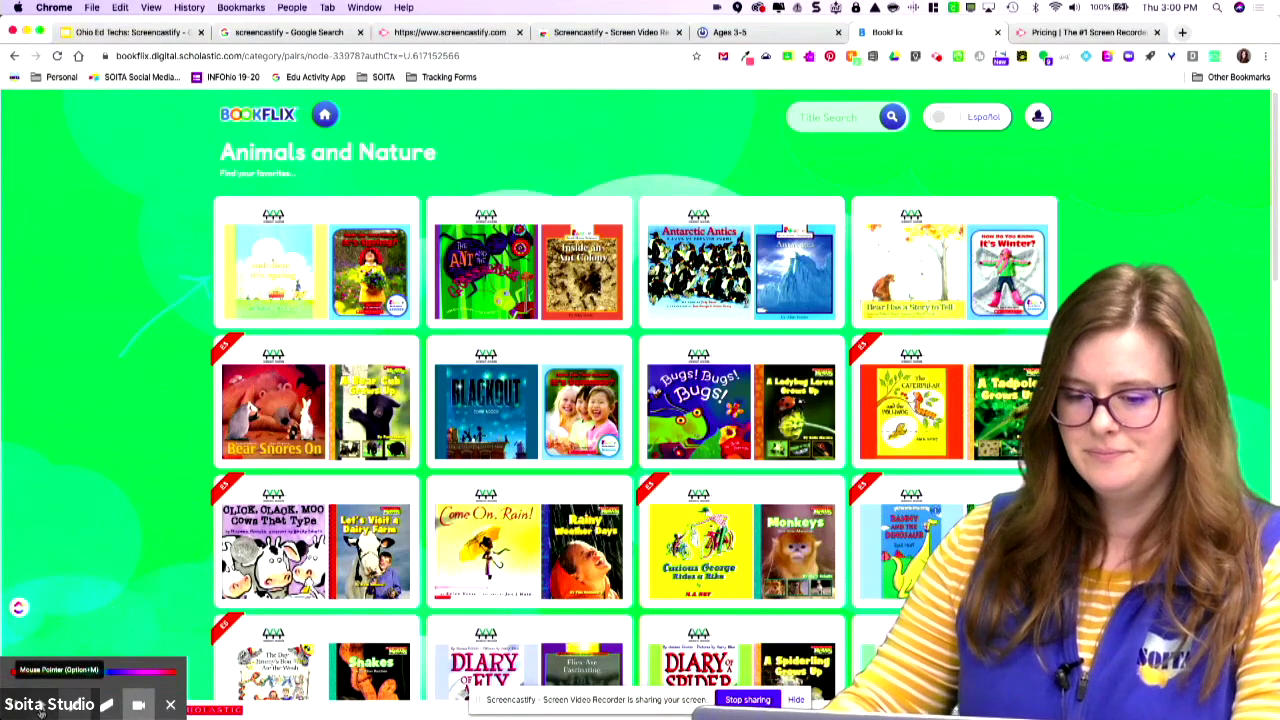
pyautogui.scroll(-5, 92, 660)
pyautogui.scroll(5, 772, 300)
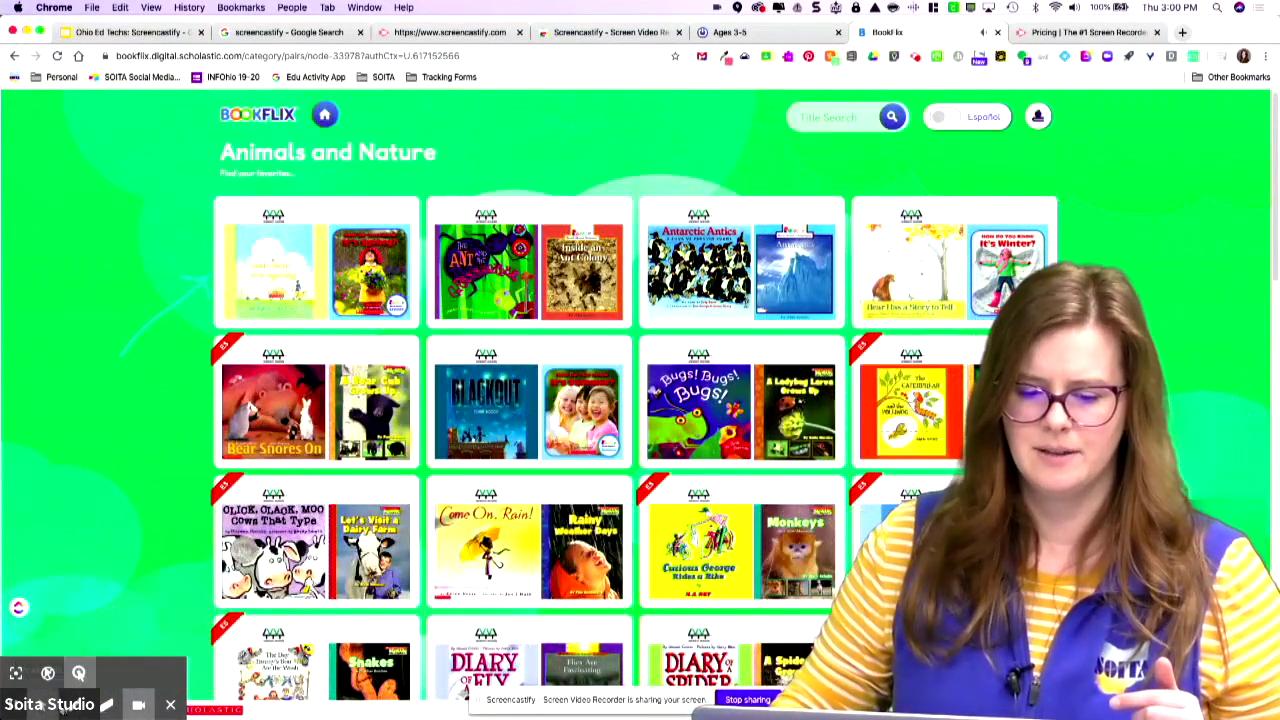
# Draw a blue arrow pointing at the first book pair, then scroll down the book grid.
pyautogui.click(106, 704)
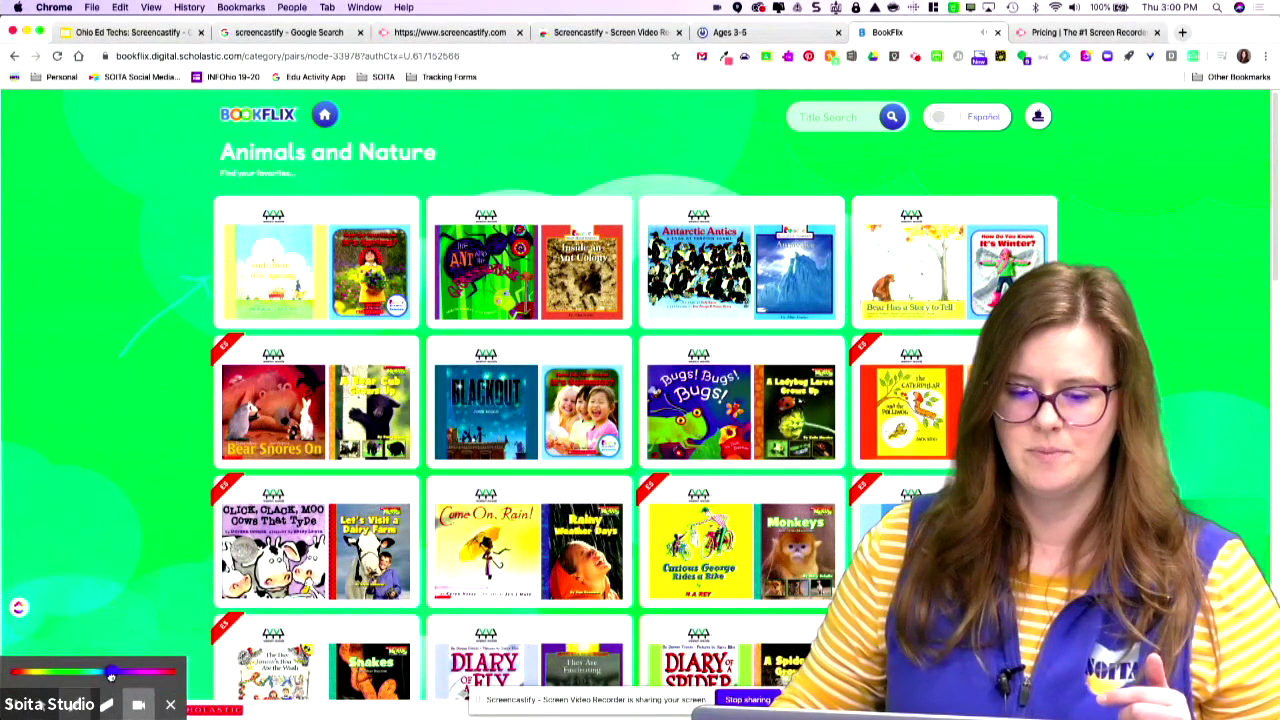
pyautogui.moveTo(172, 266); pyautogui.dragTo(160, 250)
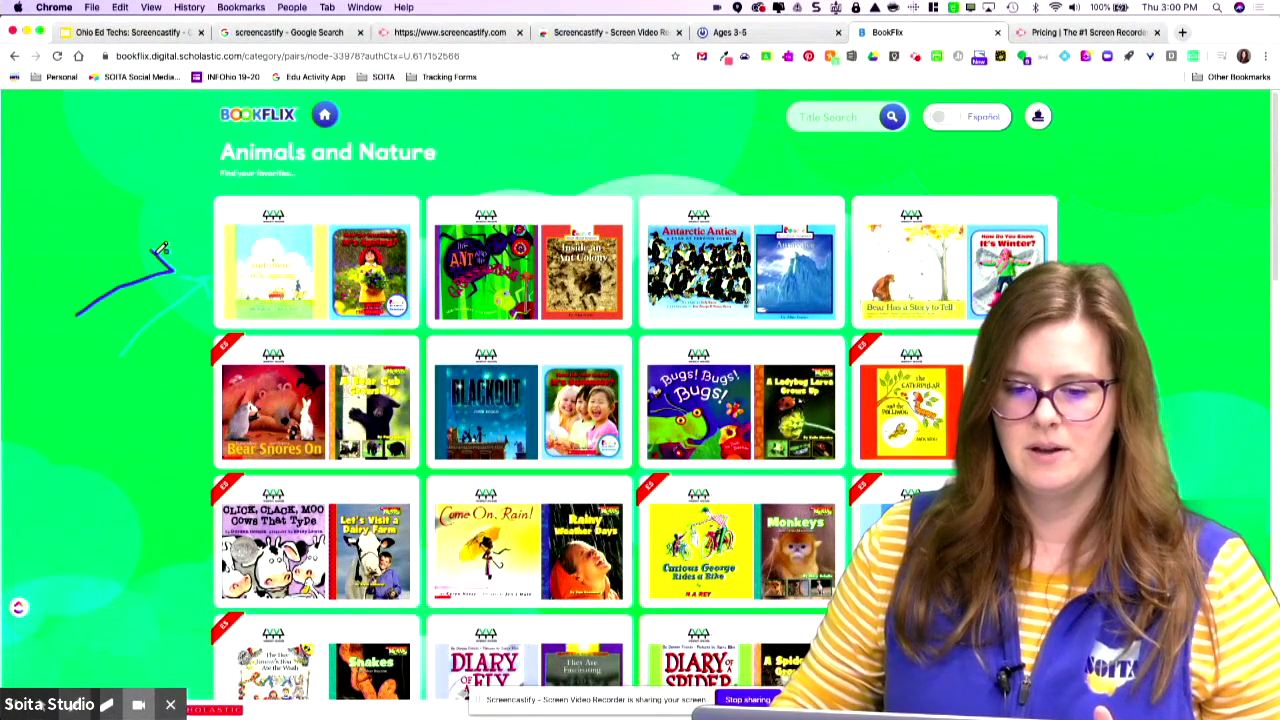
pyautogui.click(38, 706)
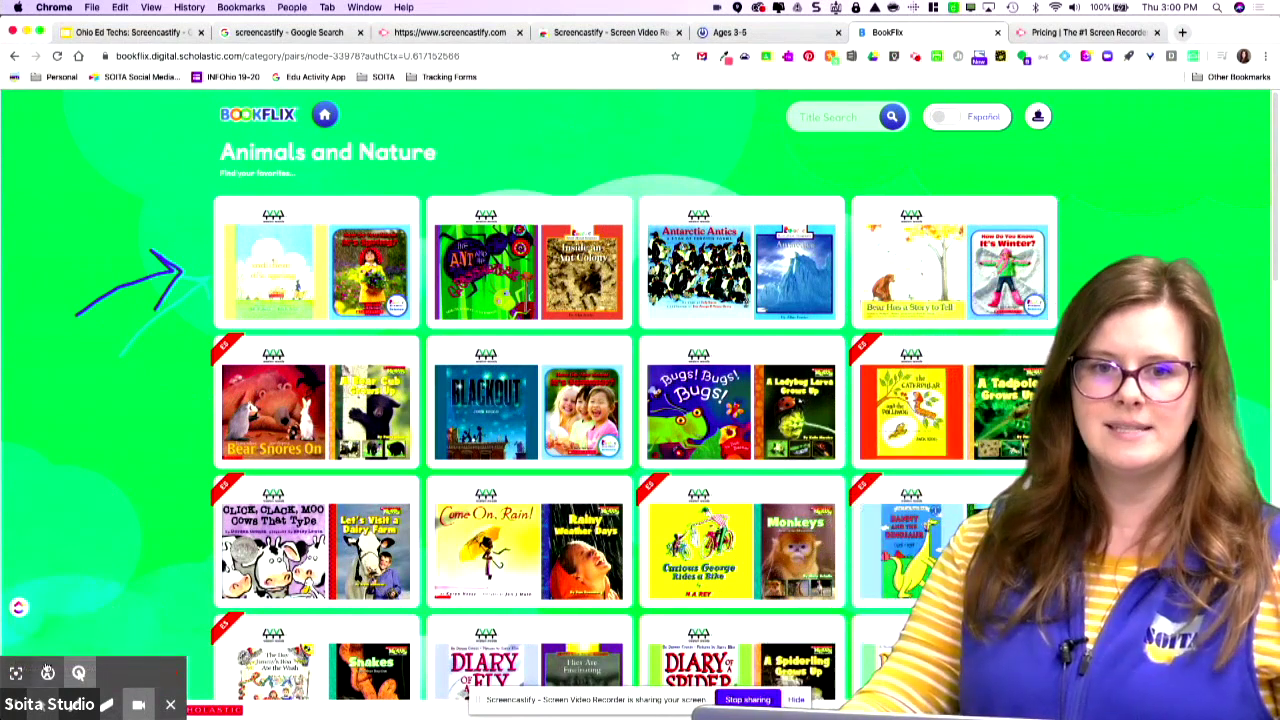
pyautogui.scroll(-5, 83, 566)
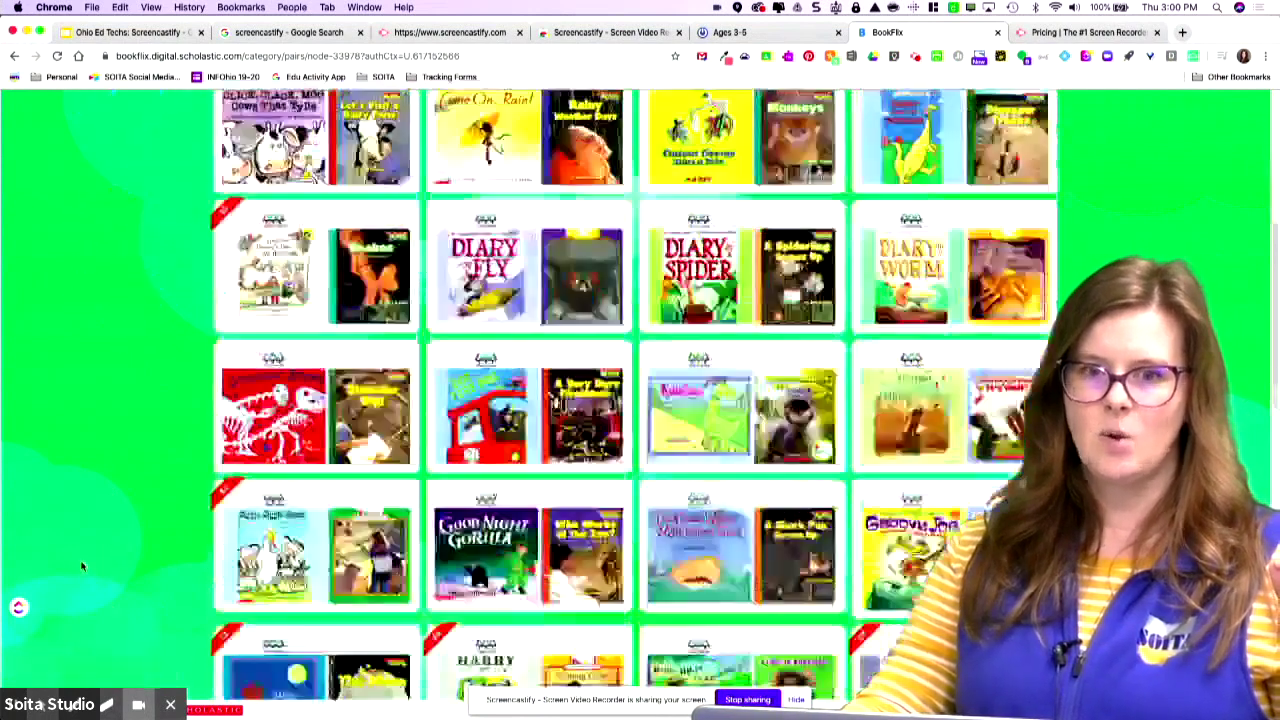
pyautogui.scroll(-4, 83, 566)
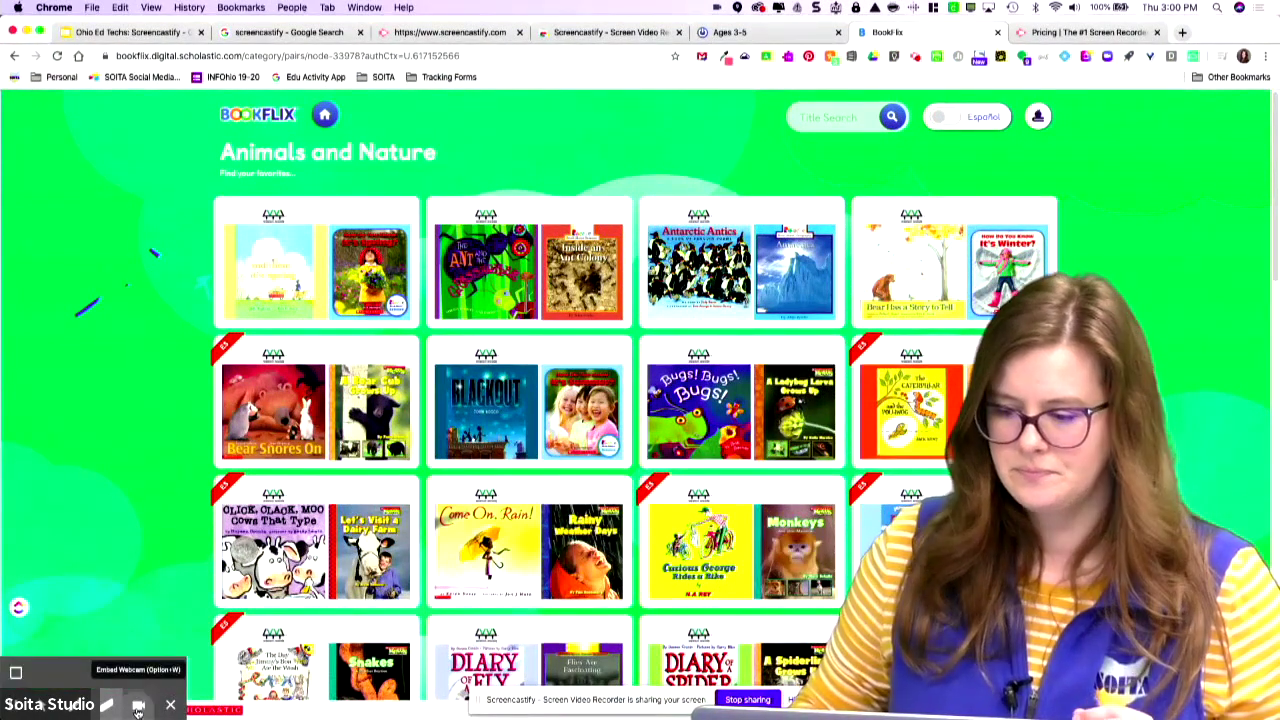
# Toggle the embedded webcam, wipe the drawn arrow off the screen, and hide the annotation tools.
pyautogui.click(138, 709)
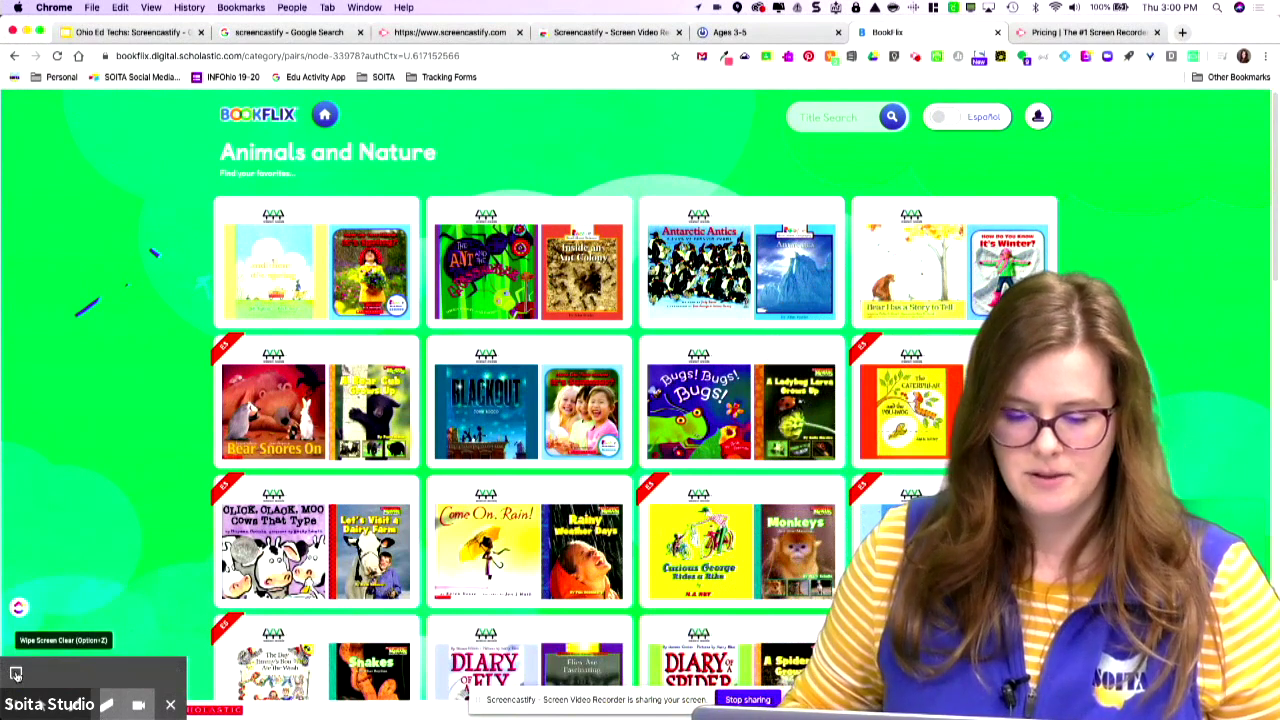
pyautogui.click(16, 674)
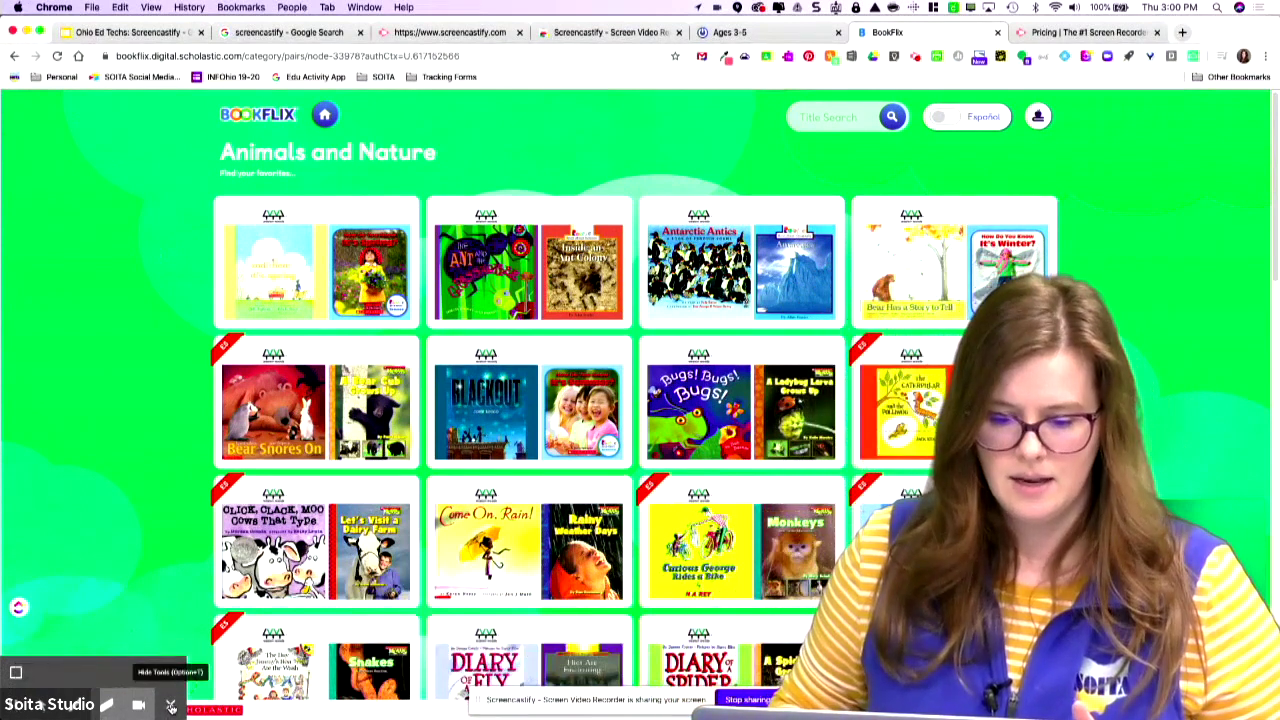
pyautogui.click(171, 706)
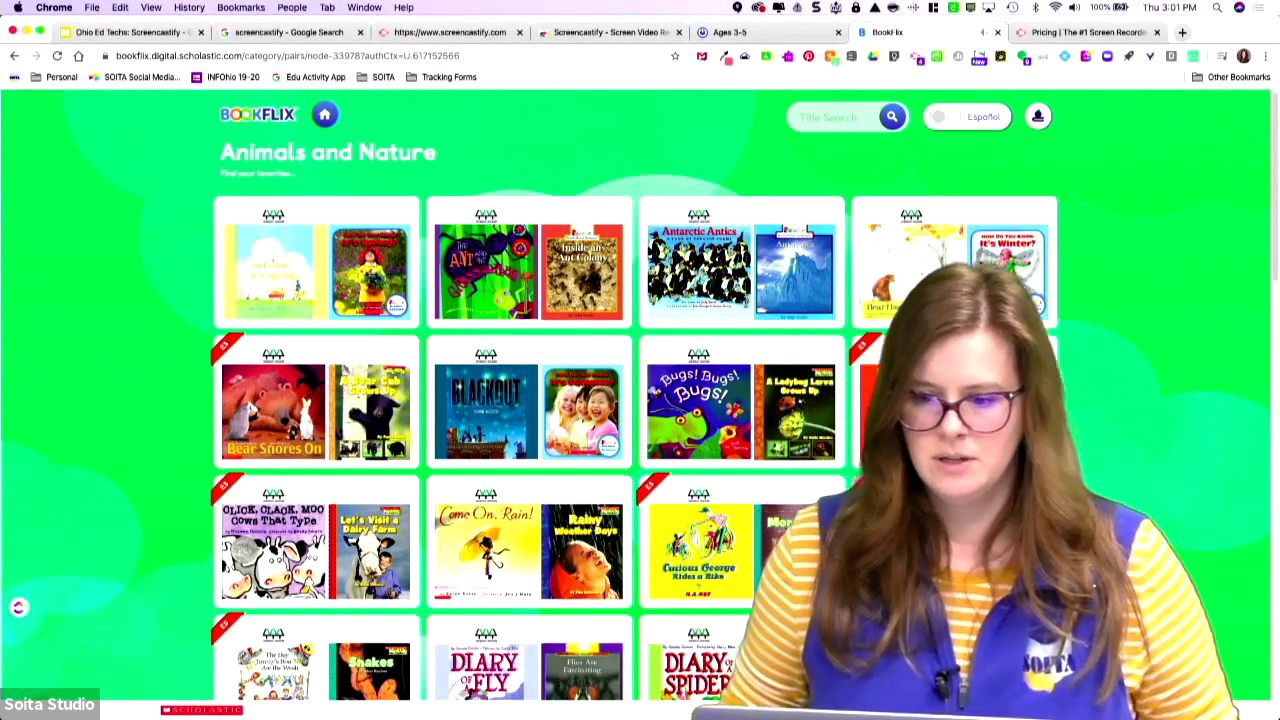
# Stop the recording with Alt+Shift+S to bring up its Video Details page.
pyautogui.hotkey('alt', 'shift', 's')
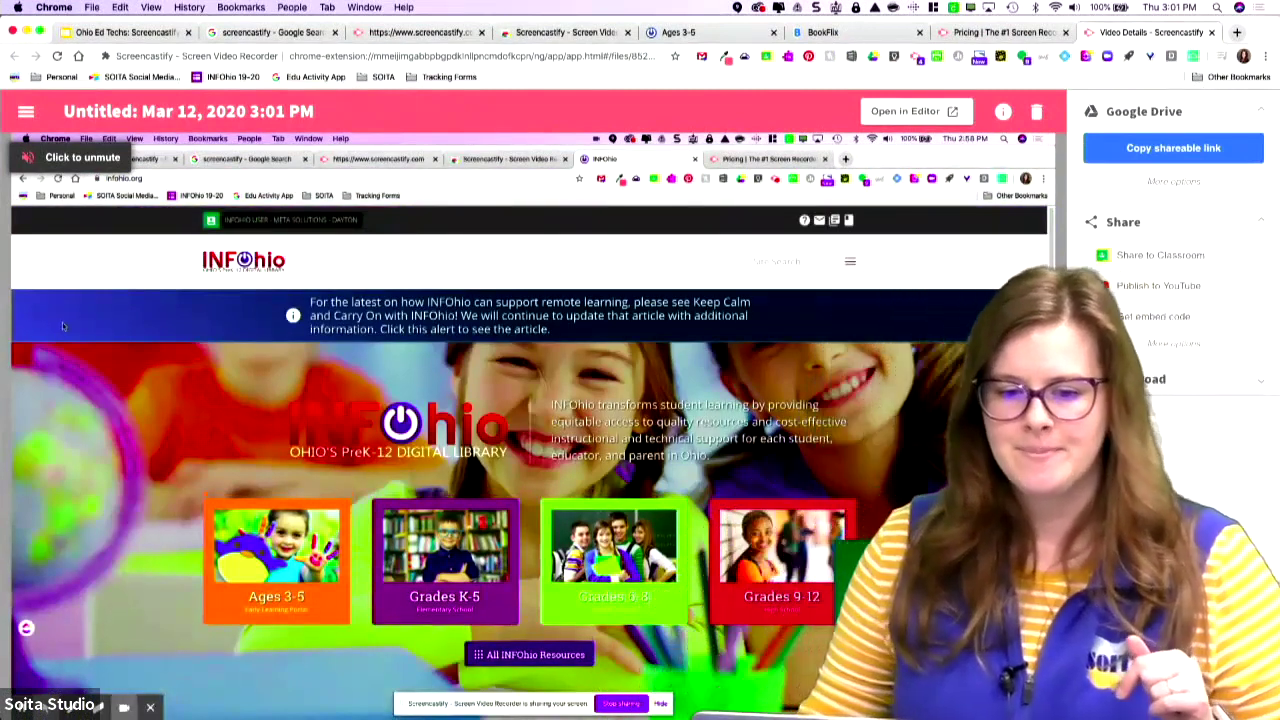
# Retitle the Untitled recording as 'Screencastify Demo 3/12/2020'.
pyautogui.click(218, 113)
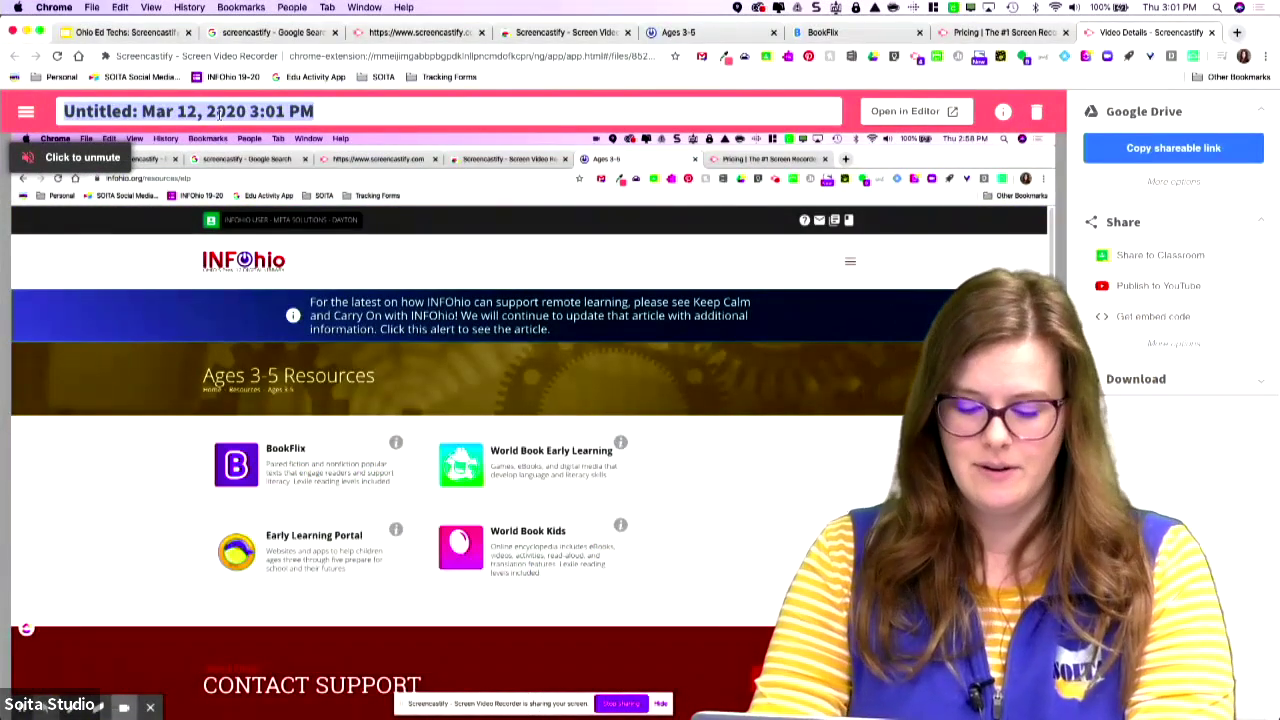
pyautogui.write('Screencastify Demo 3/12/2020')
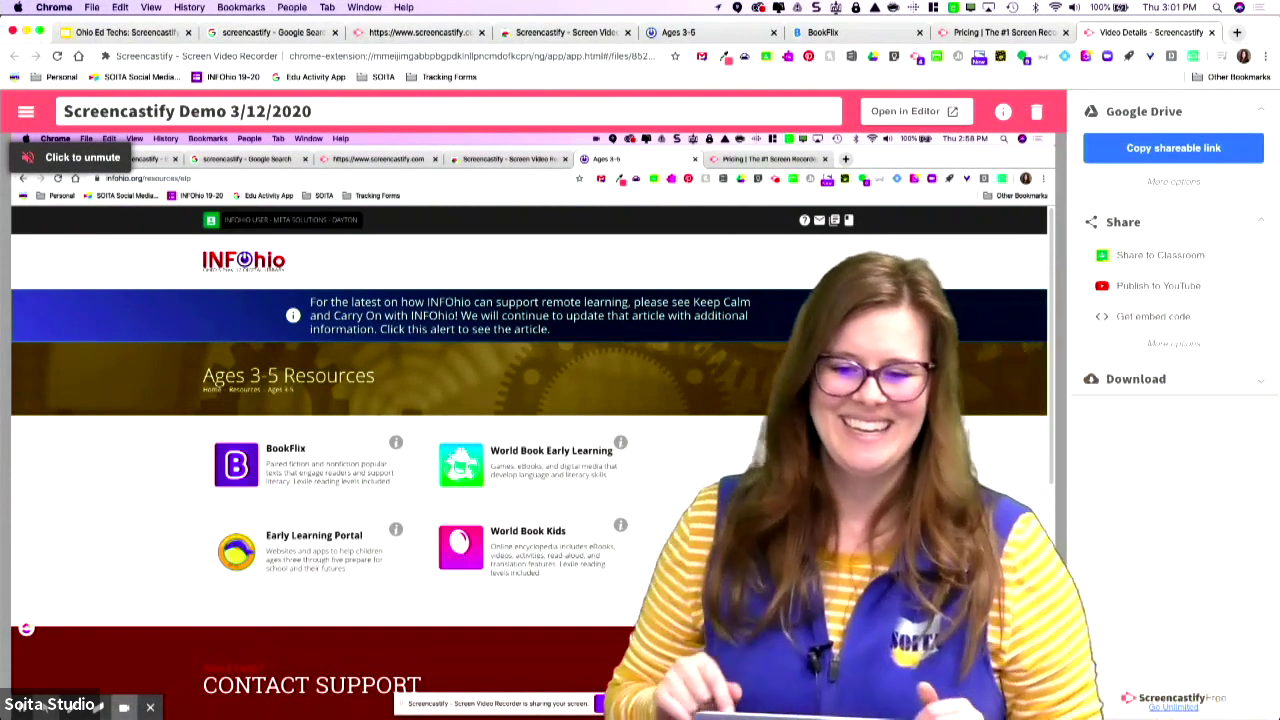
pyautogui.moveTo(782, 463)
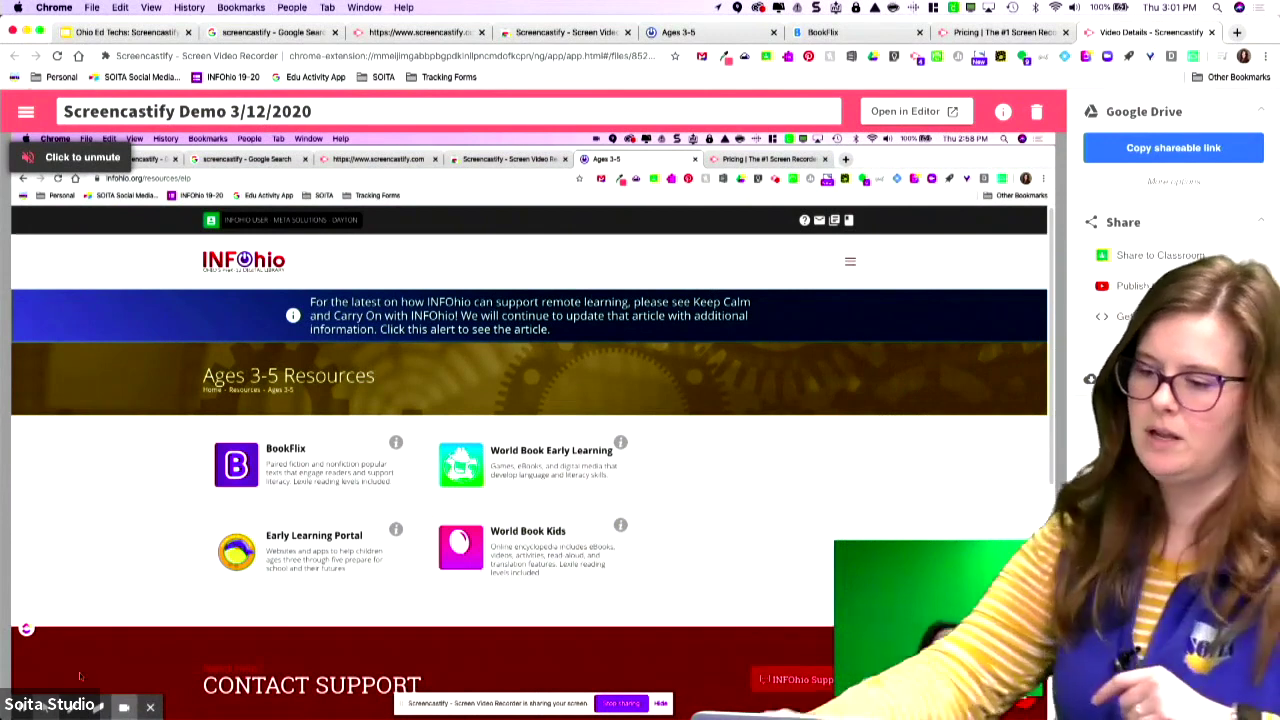
pyautogui.moveTo(18, 675)
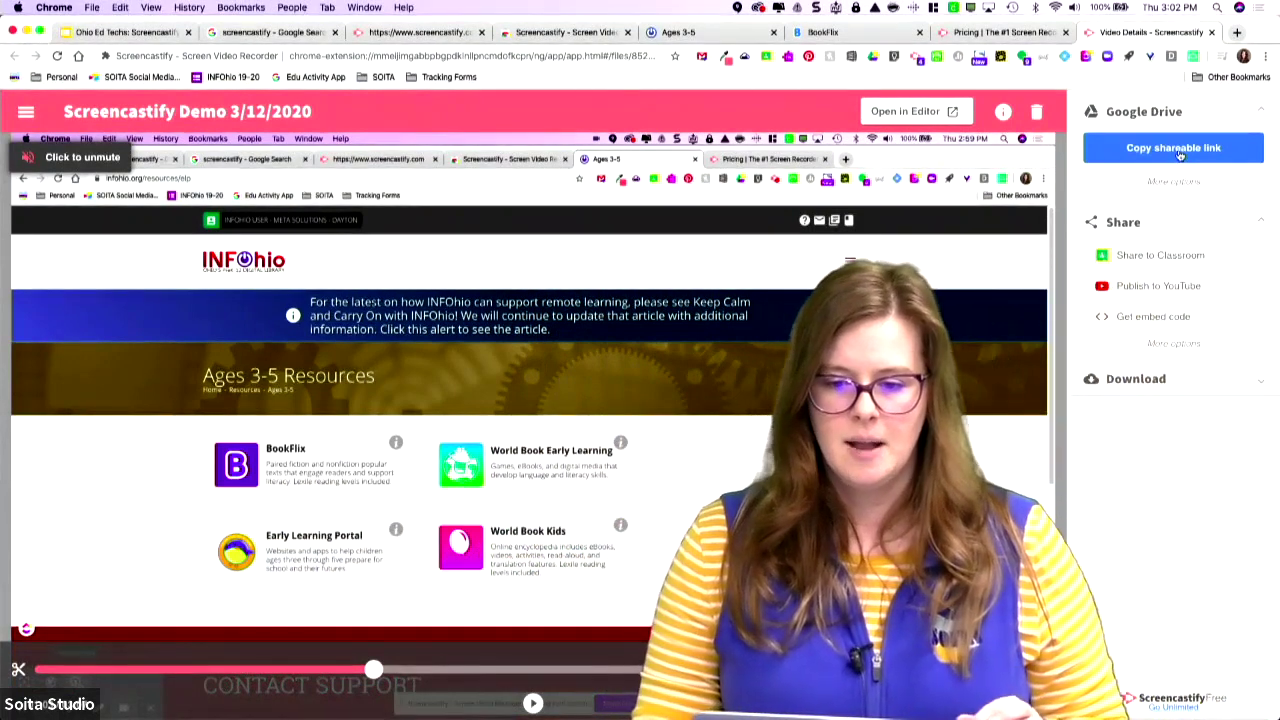
# Copy the recording's shareable Google Drive link.
pyautogui.click(1181, 154)
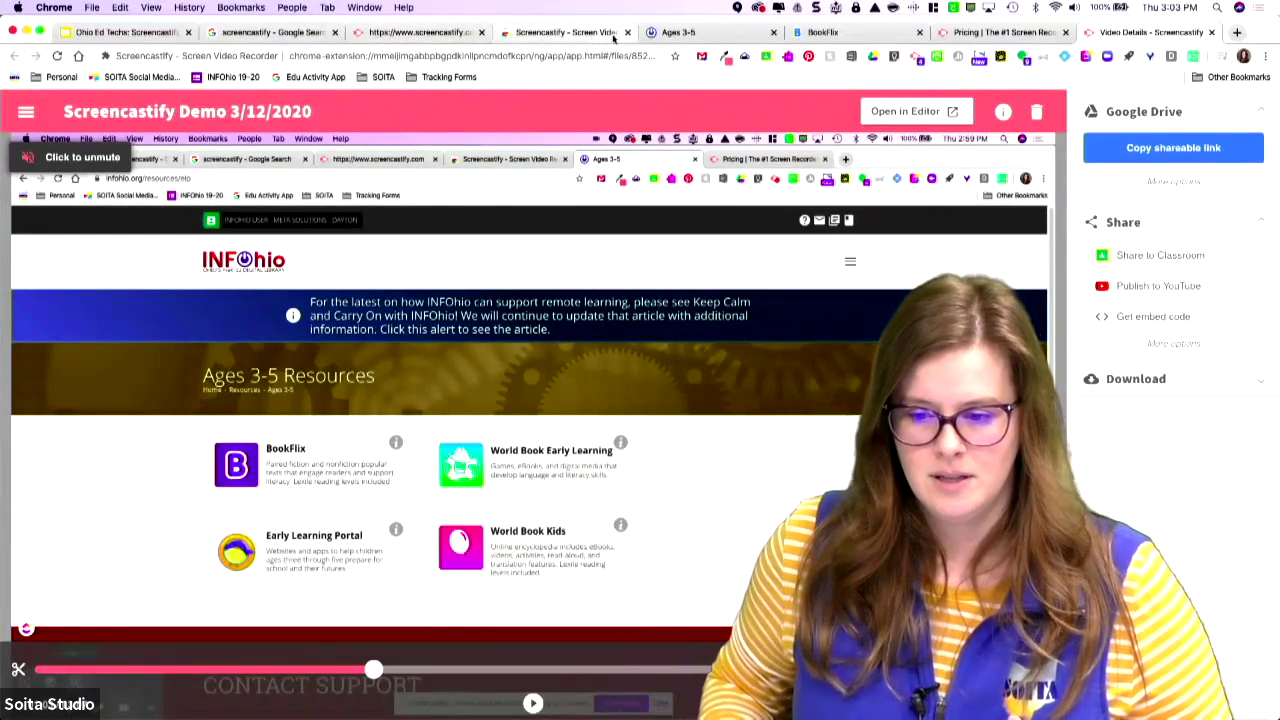
# Go to Google Drive in a new tab and scroll through the My Drive folders.
pyautogui.click(1240, 34)
pyautogui.write('drive')
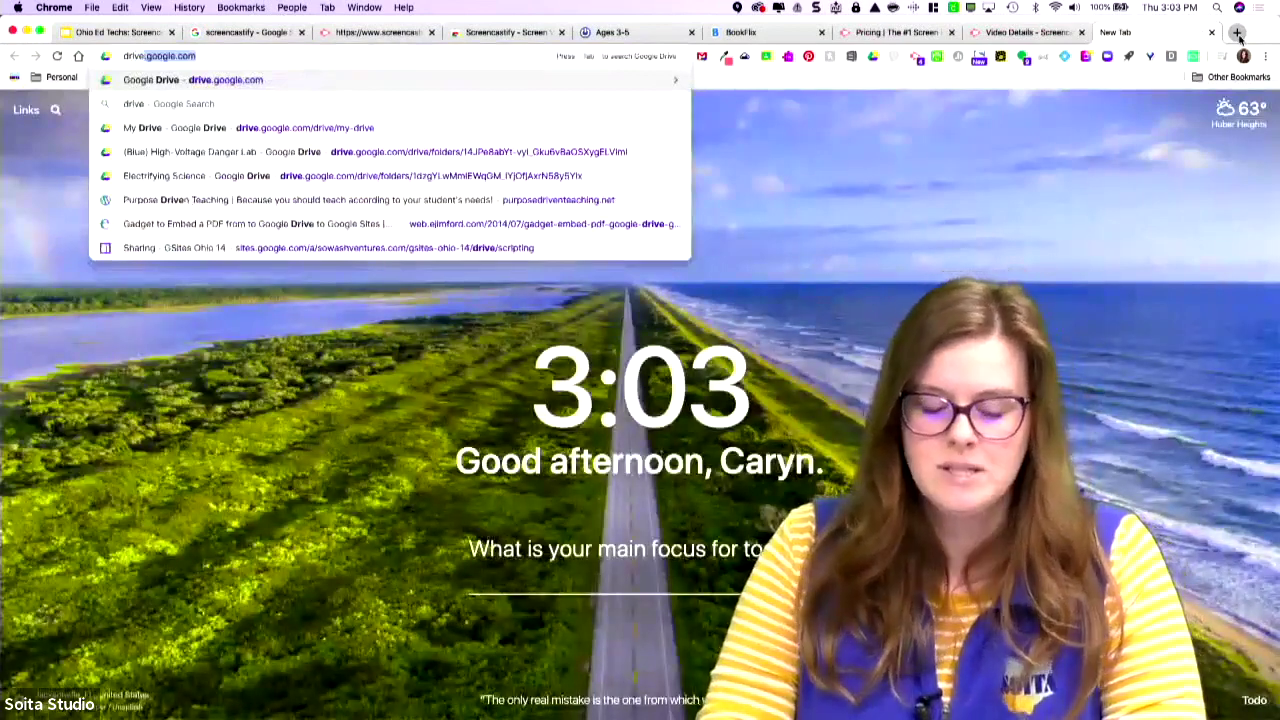
pyautogui.press('Return')
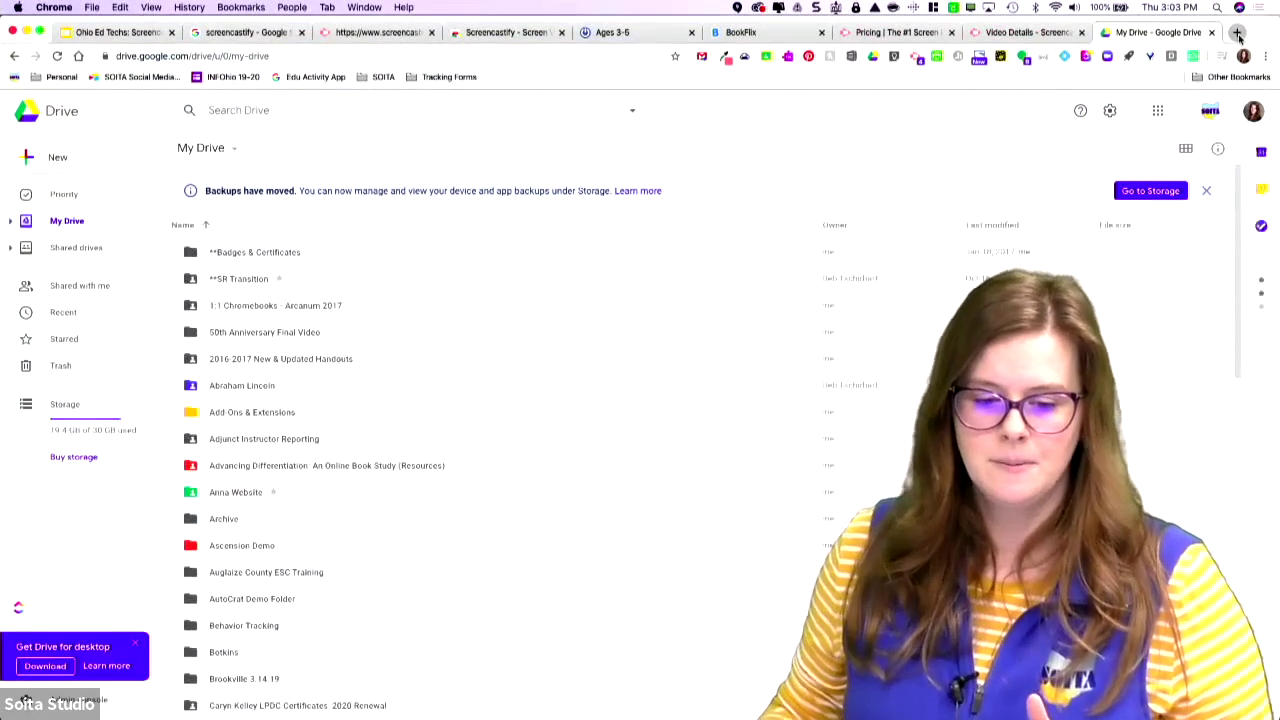
pyautogui.scroll(-10, 305, 371)
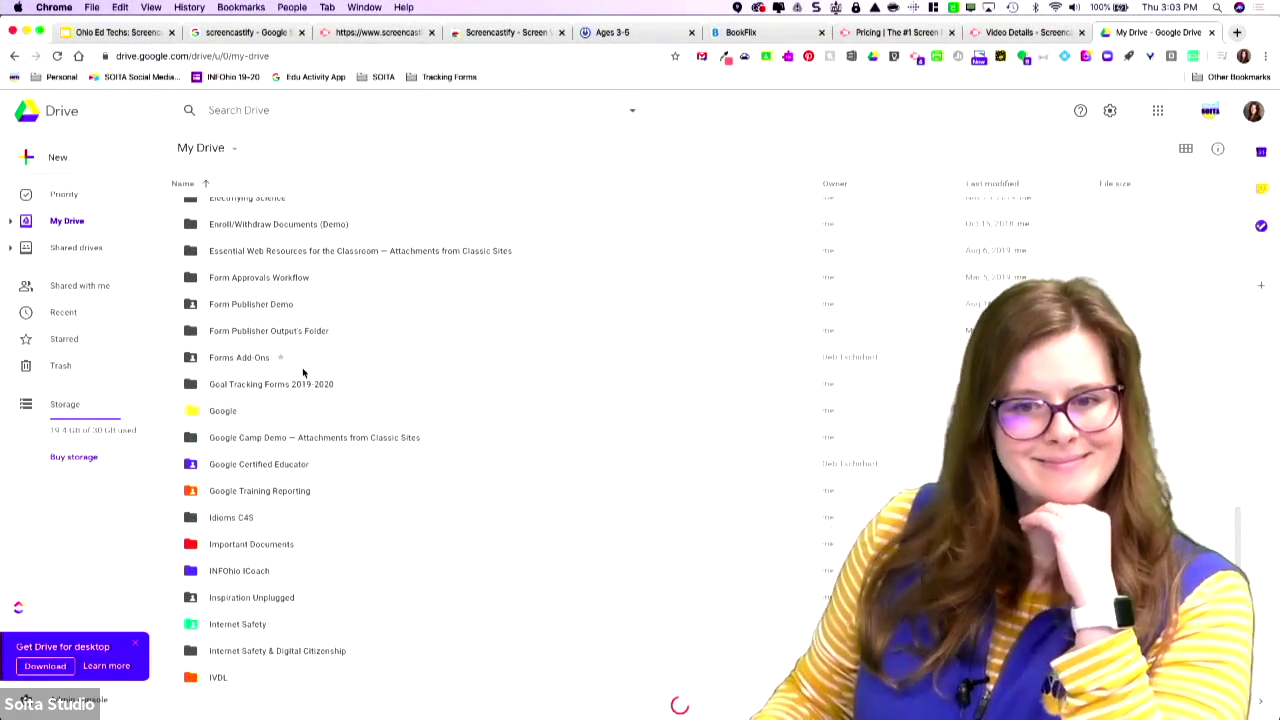
pyautogui.scroll(-15, 307, 389)
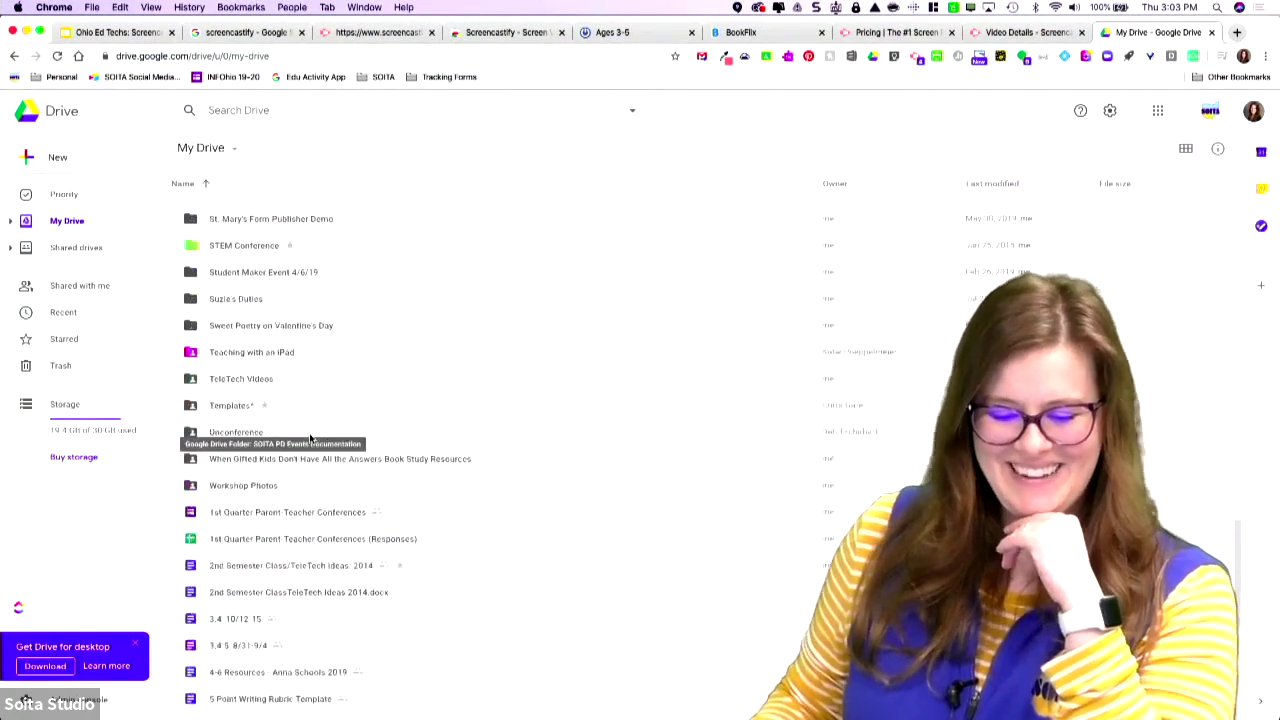
pyautogui.scroll(7, 445, 345)
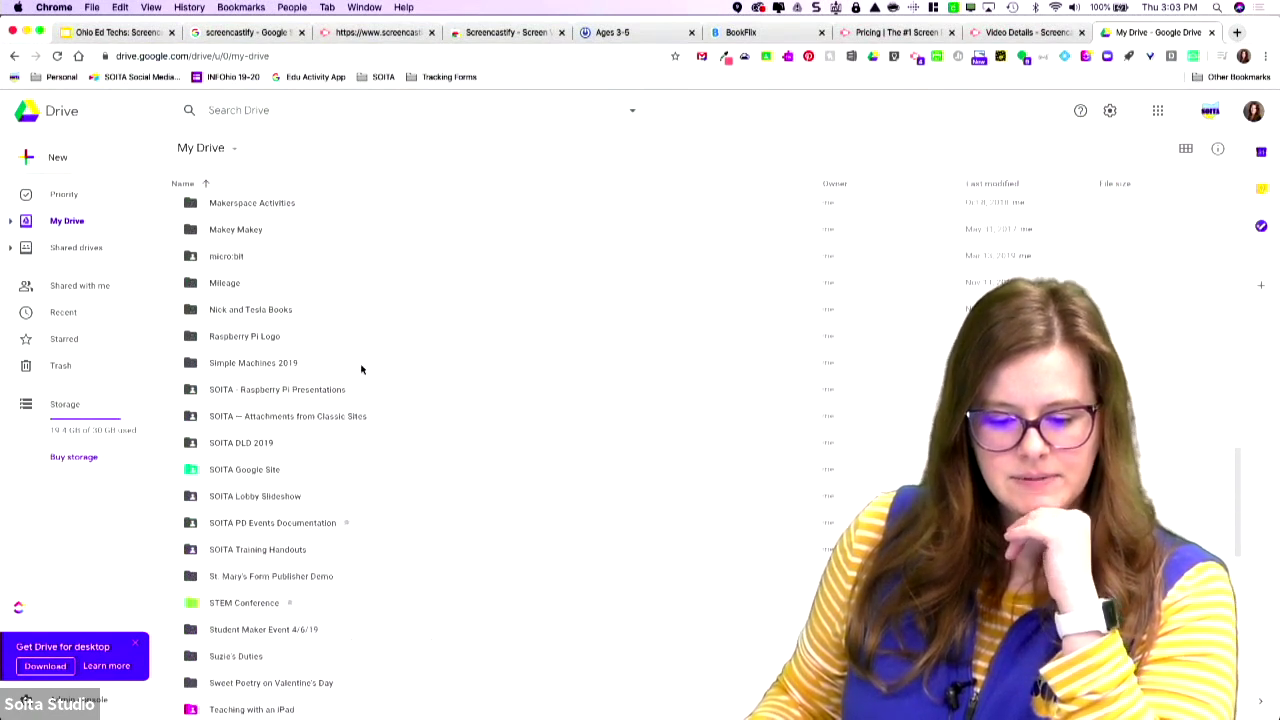
pyautogui.scroll(1, 362, 369)
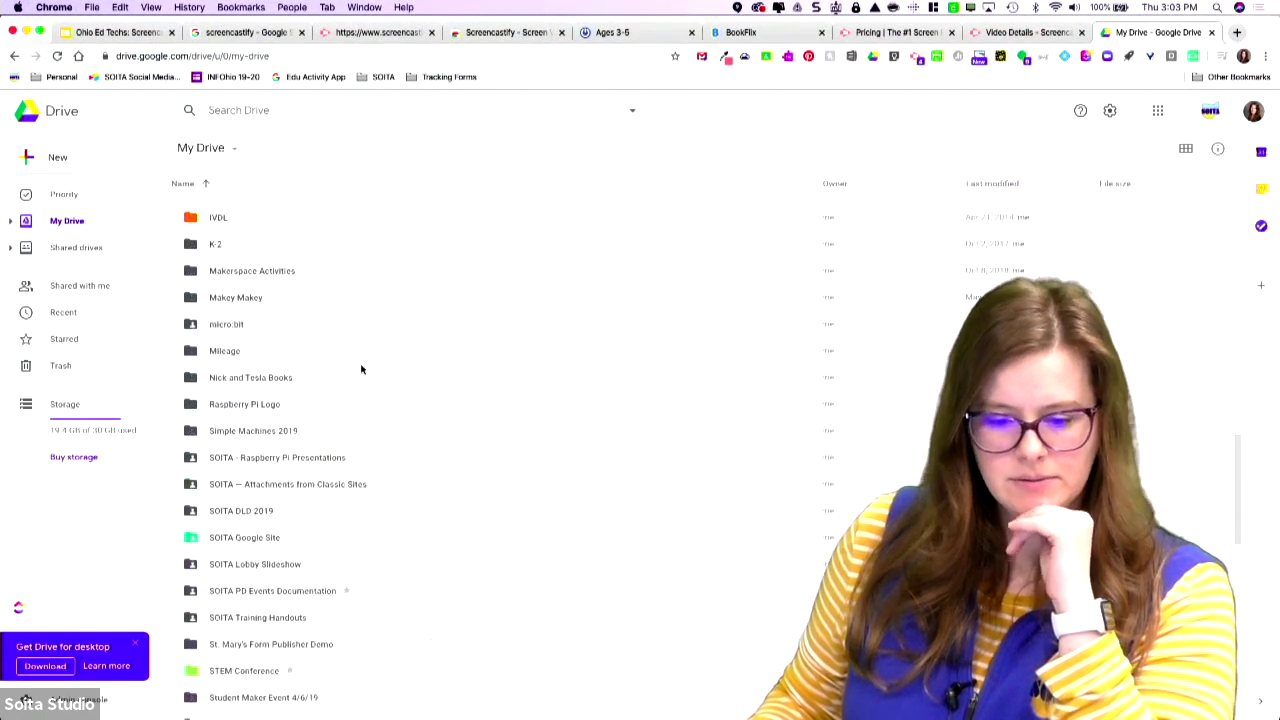
pyautogui.scroll(-1, 361, 369)
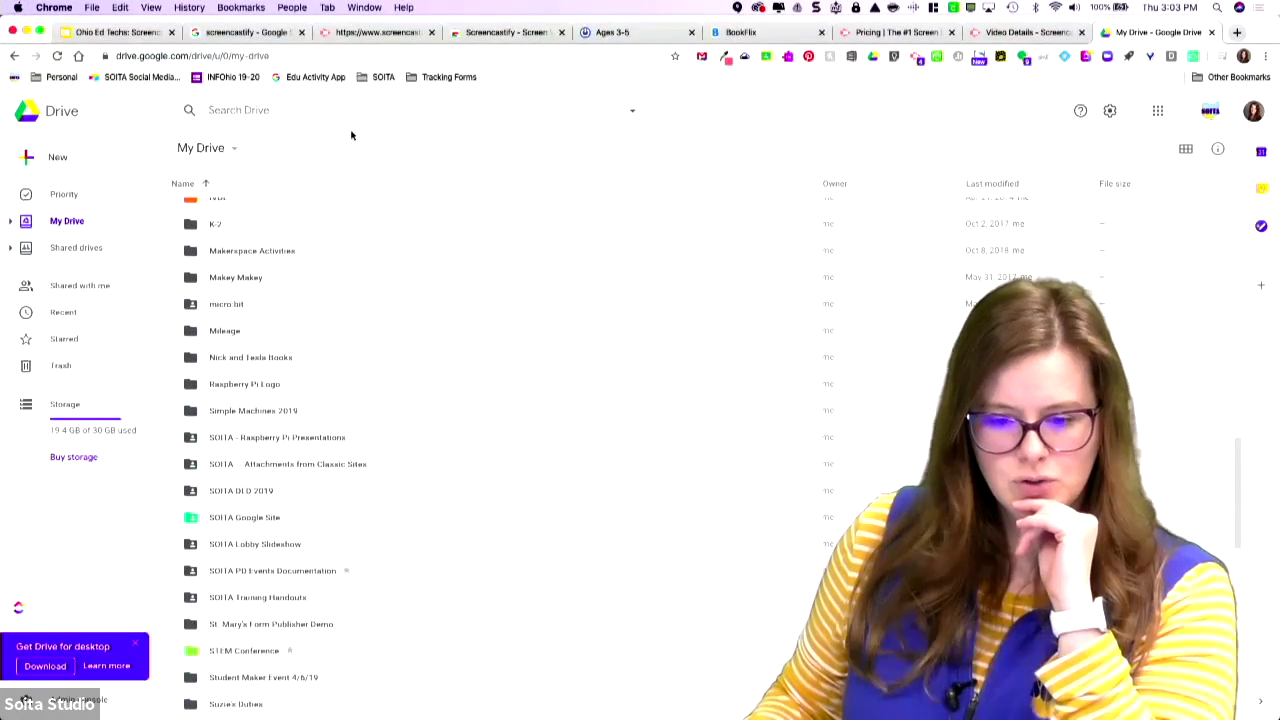
# Search Drive for 'screenc', open the Screencastify folder, and select Screencastify Demo 3/12/2020.webm.
pyautogui.write('screencastify')
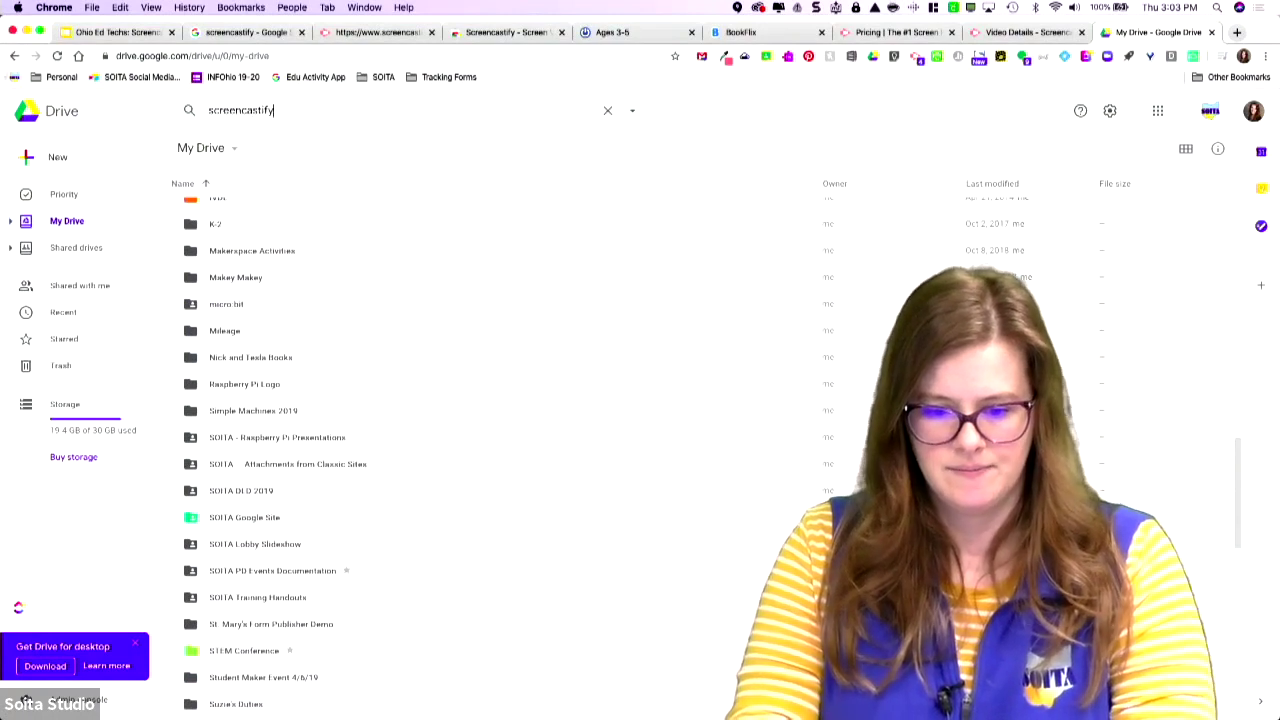
pyautogui.press('Return')
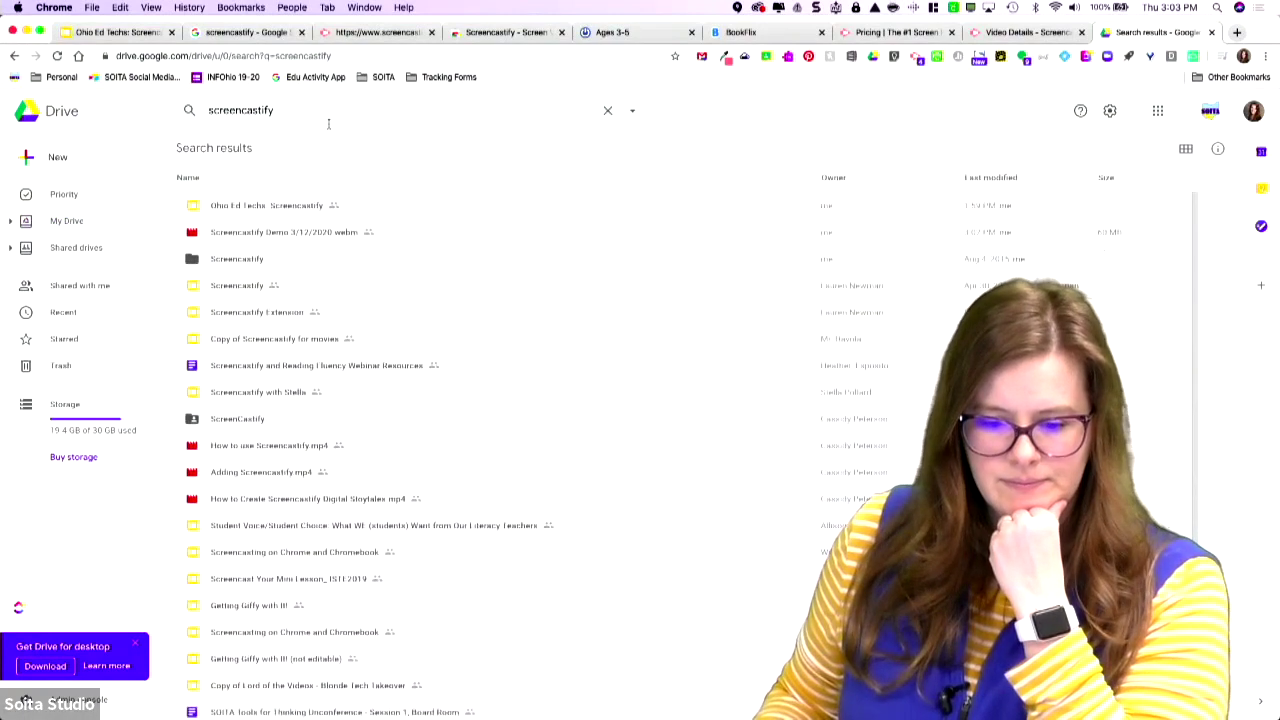
pyautogui.doubleClick(242, 258)
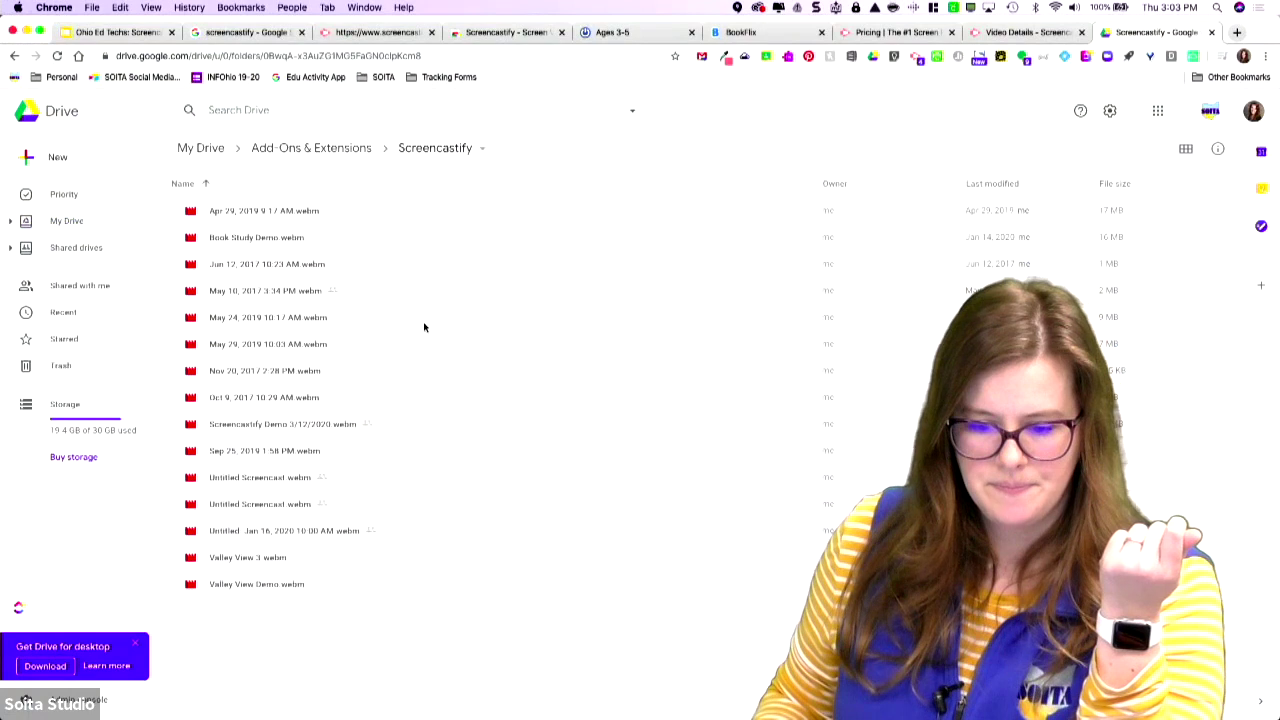
pyautogui.click(348, 426)
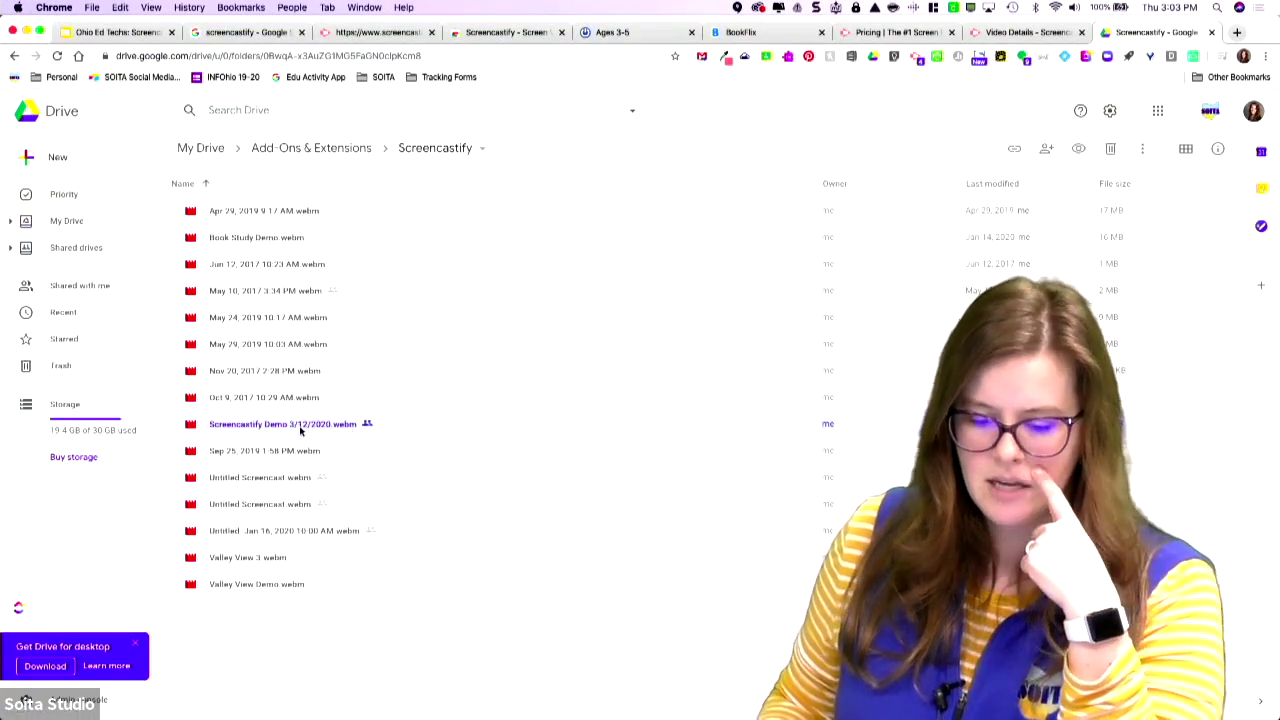
# Preview the demo recording, then paste its link into a new tab to load it.
pyautogui.doubleClick(298, 428)
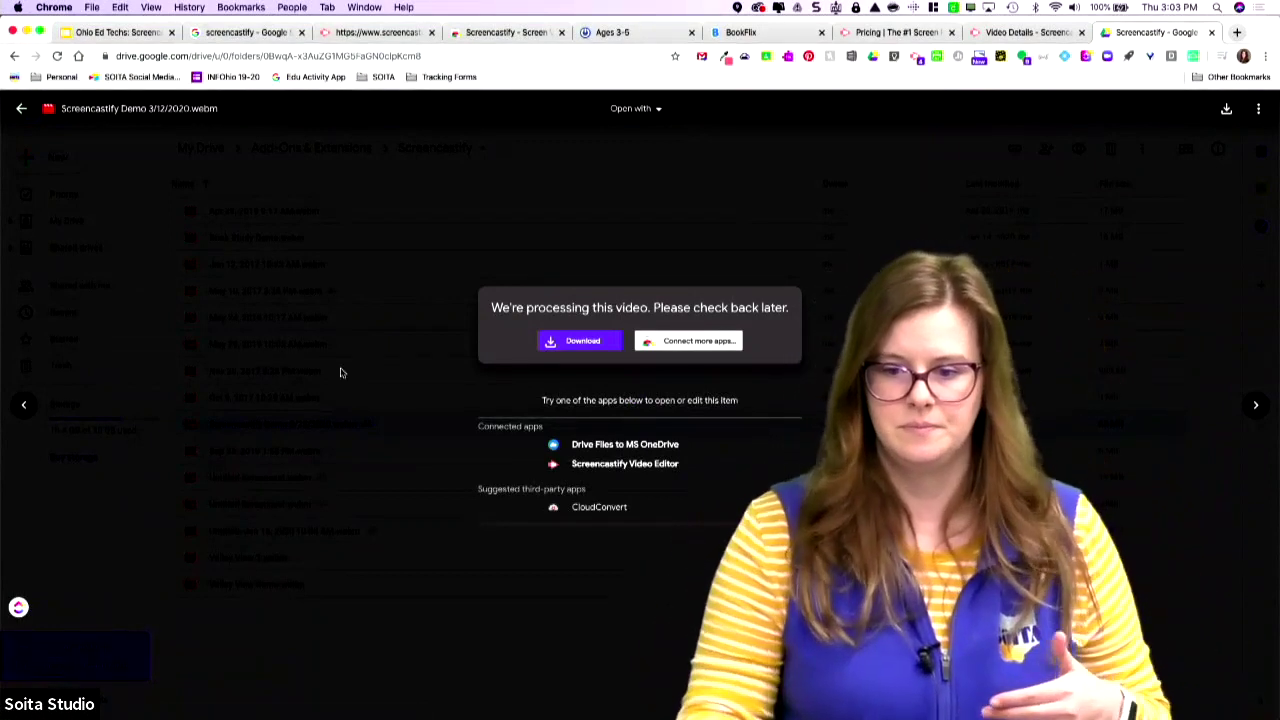
pyautogui.click(1237, 32)
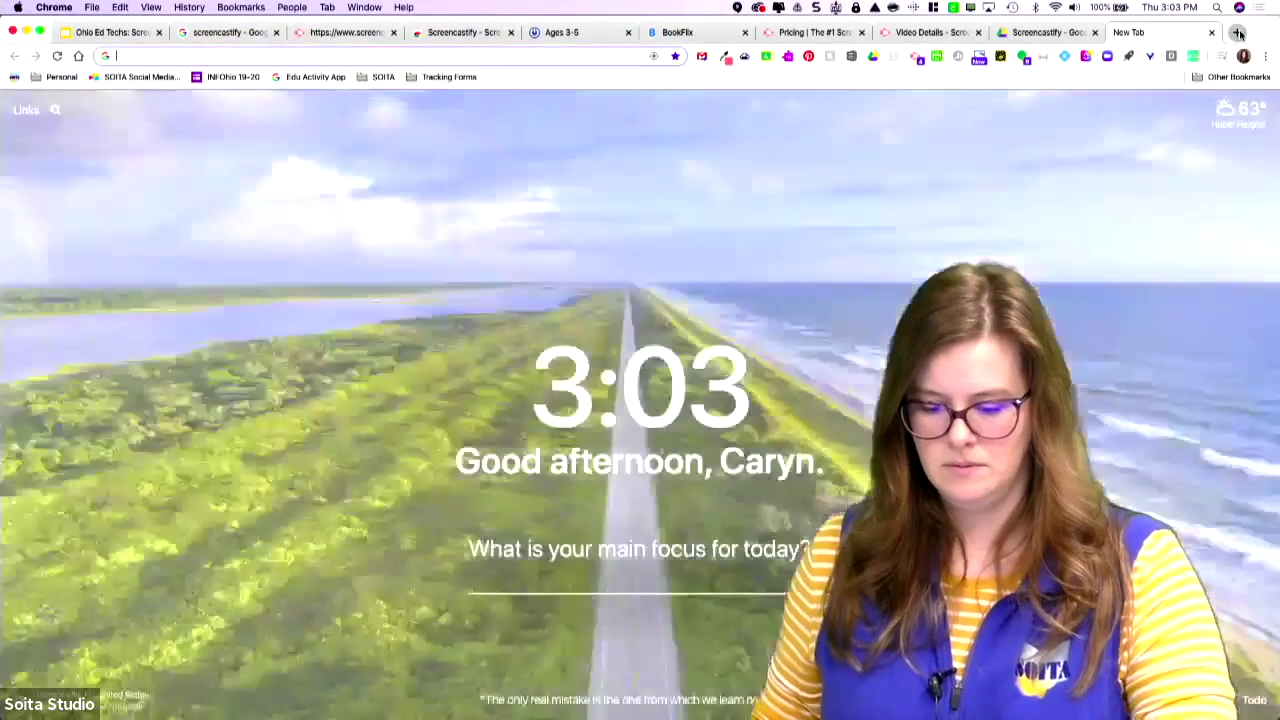
pyautogui.press('Return')
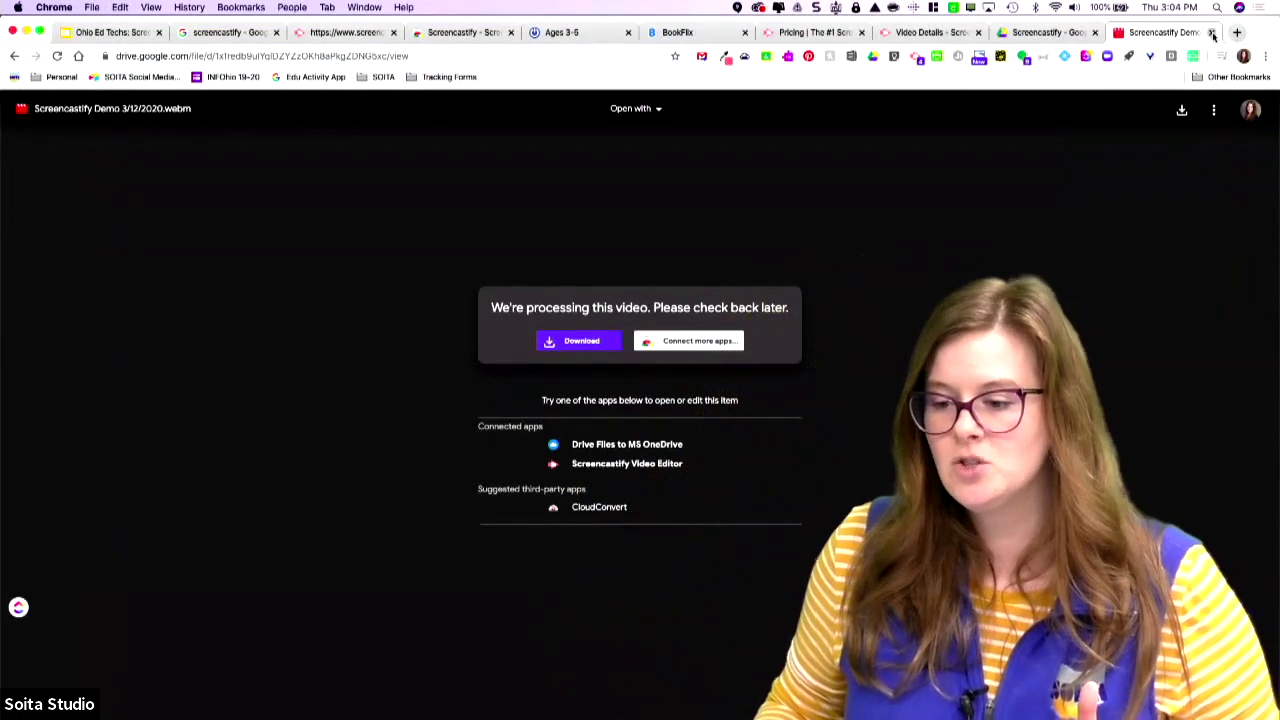
# Close the extra tab and the preview, returning to the recording's Screencastify Video Details page.
pyautogui.click(1212, 33)
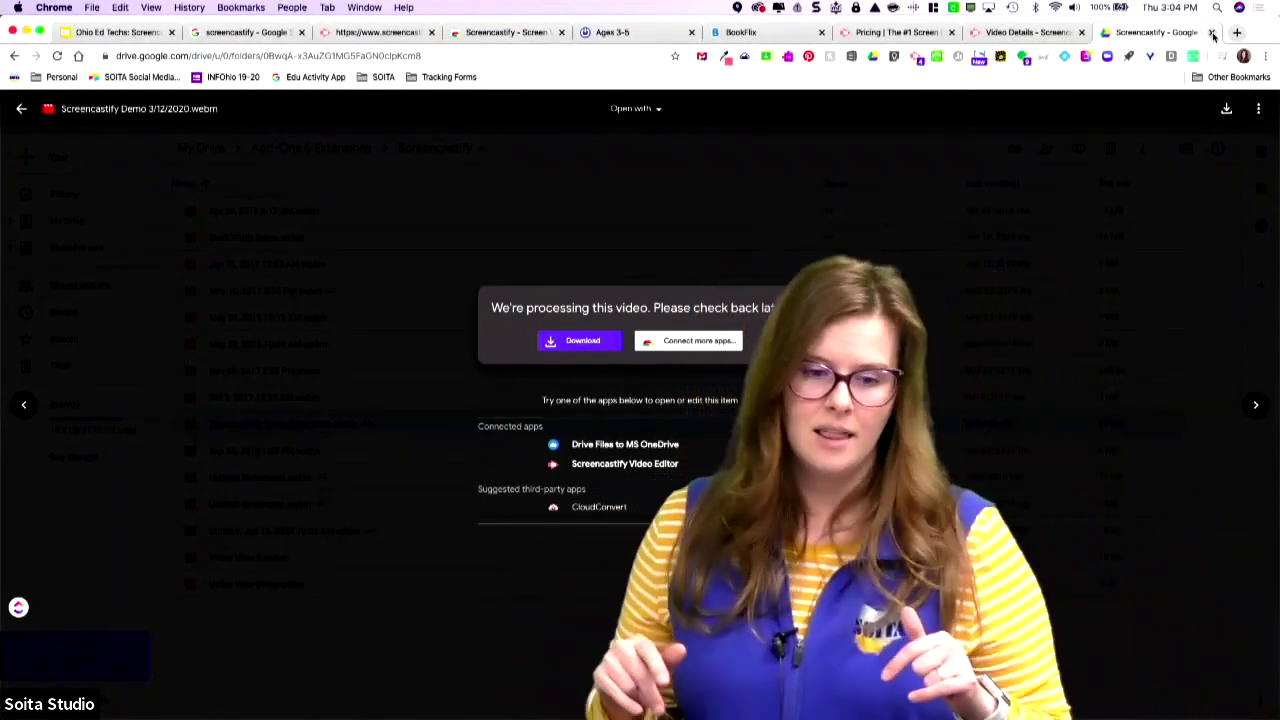
pyautogui.click(22, 110)
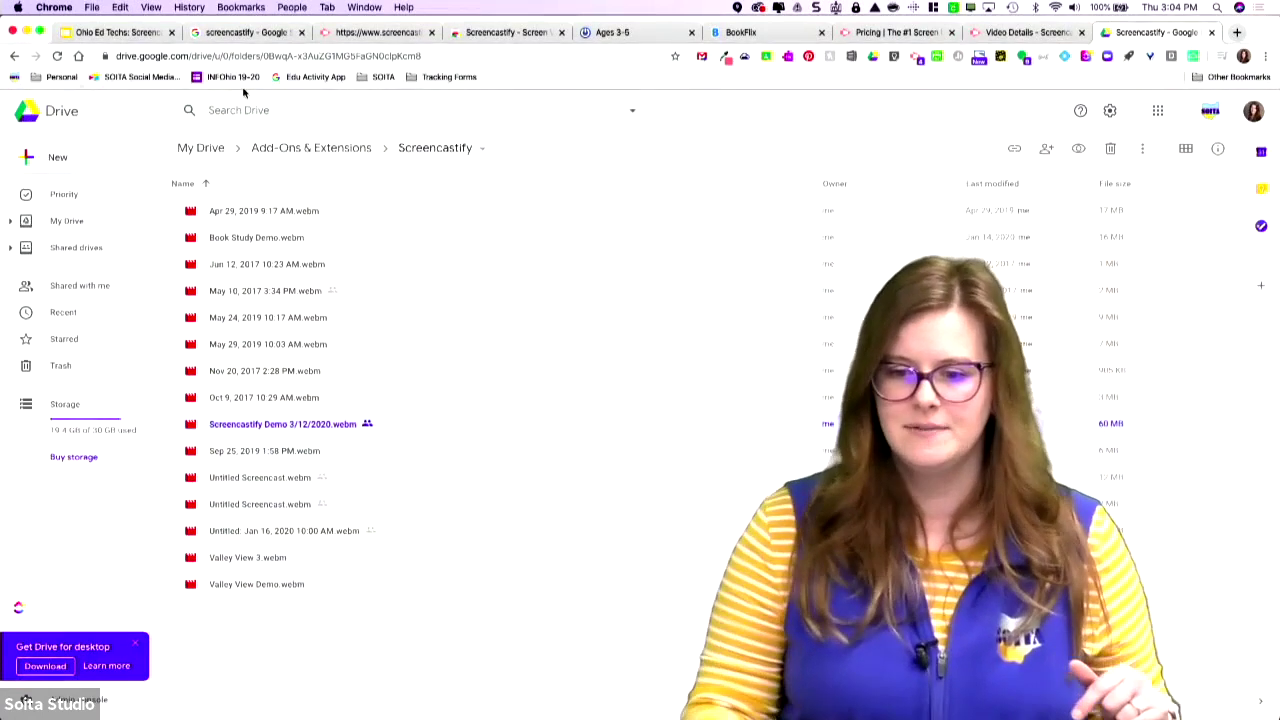
pyautogui.click(1033, 33)
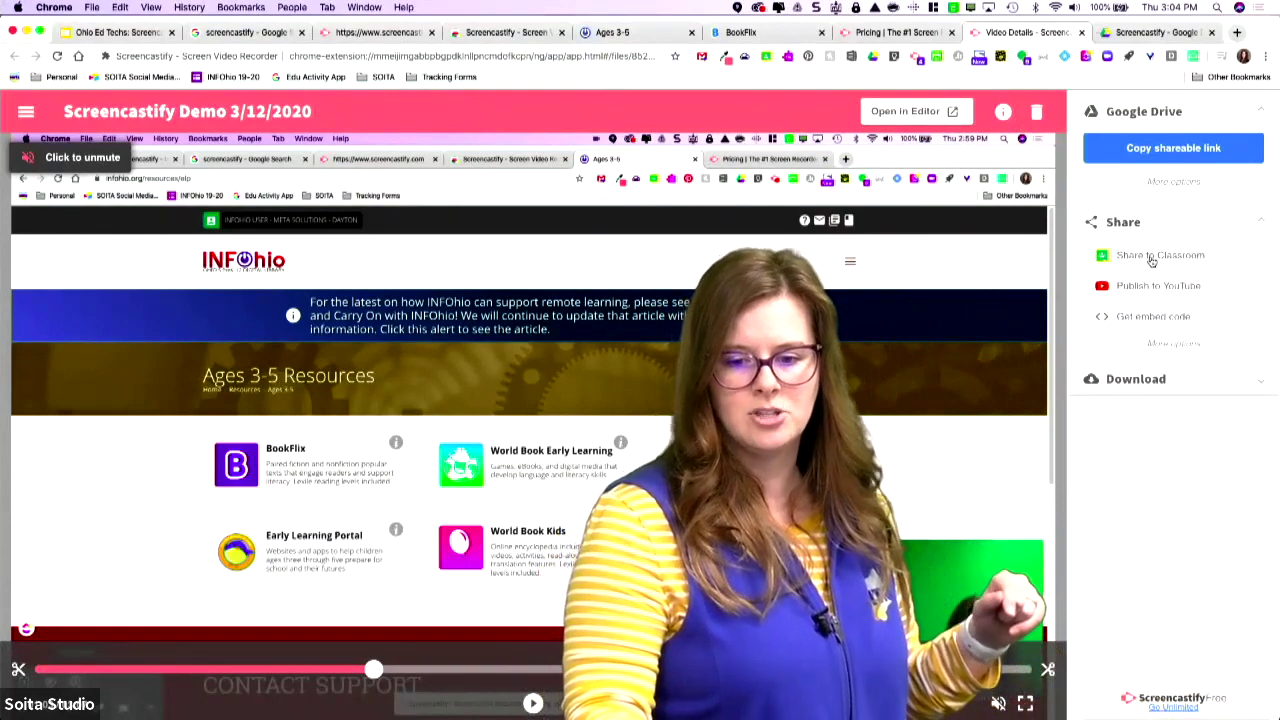
# Share the demo video to Google Classroom as an announcement for 7th Grade Social Studies.
pyautogui.click(1103, 254)
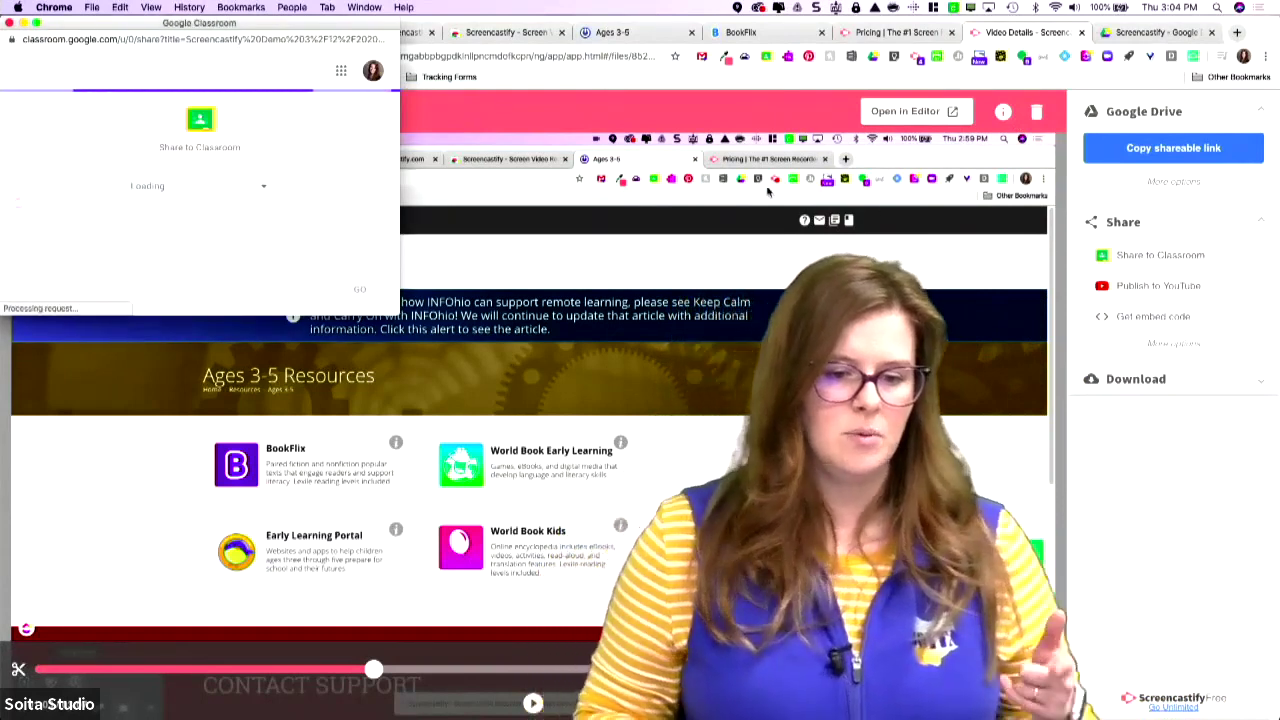
pyautogui.click(240, 188)
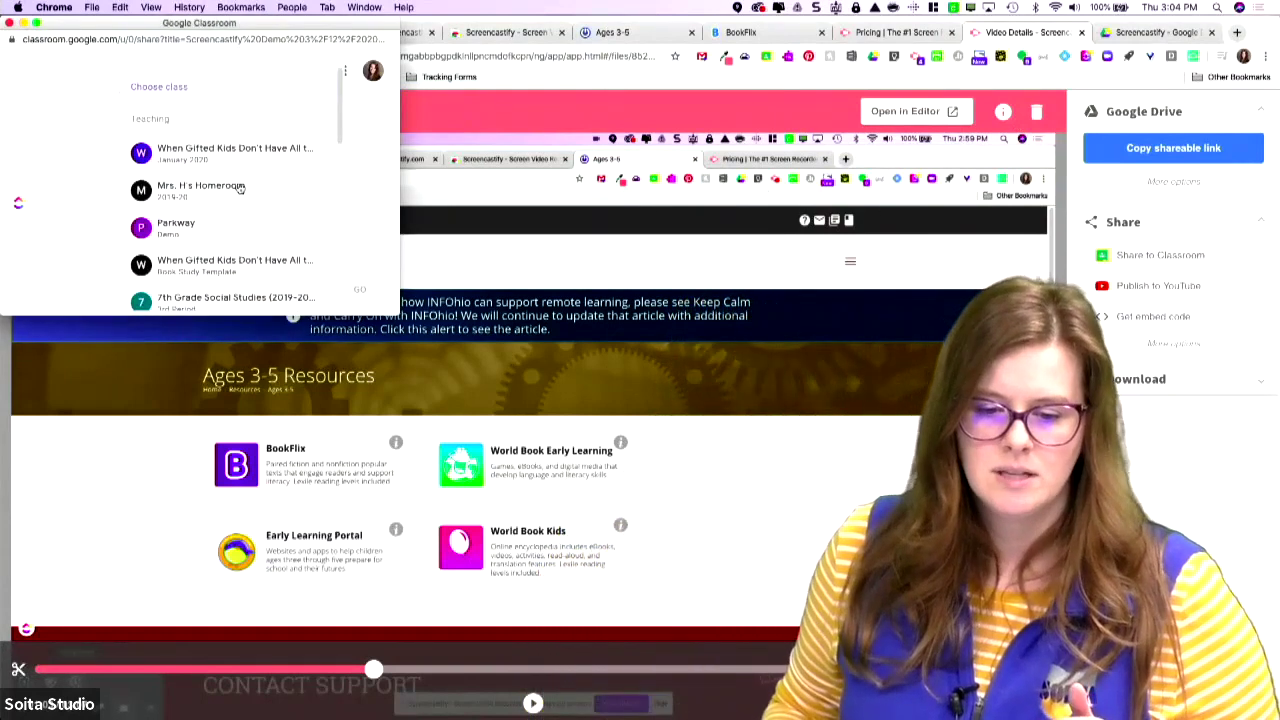
pyautogui.scroll(-2, 226, 209)
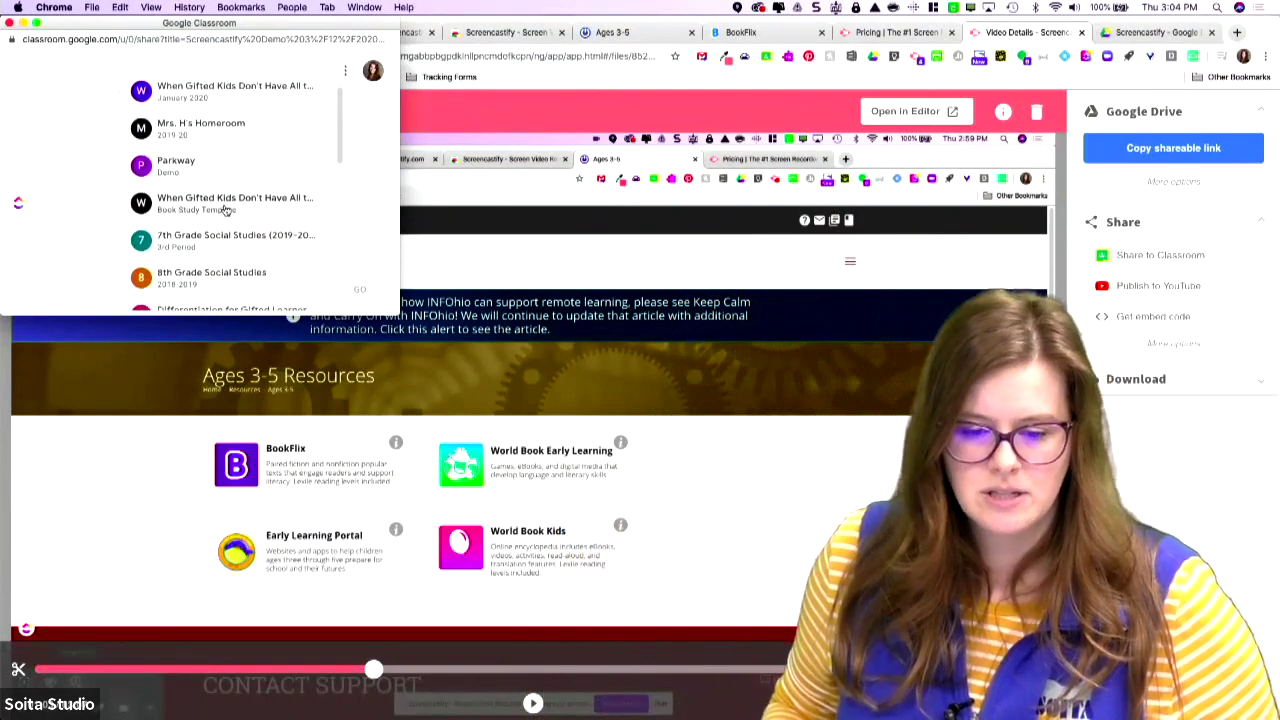
pyautogui.click(221, 241)
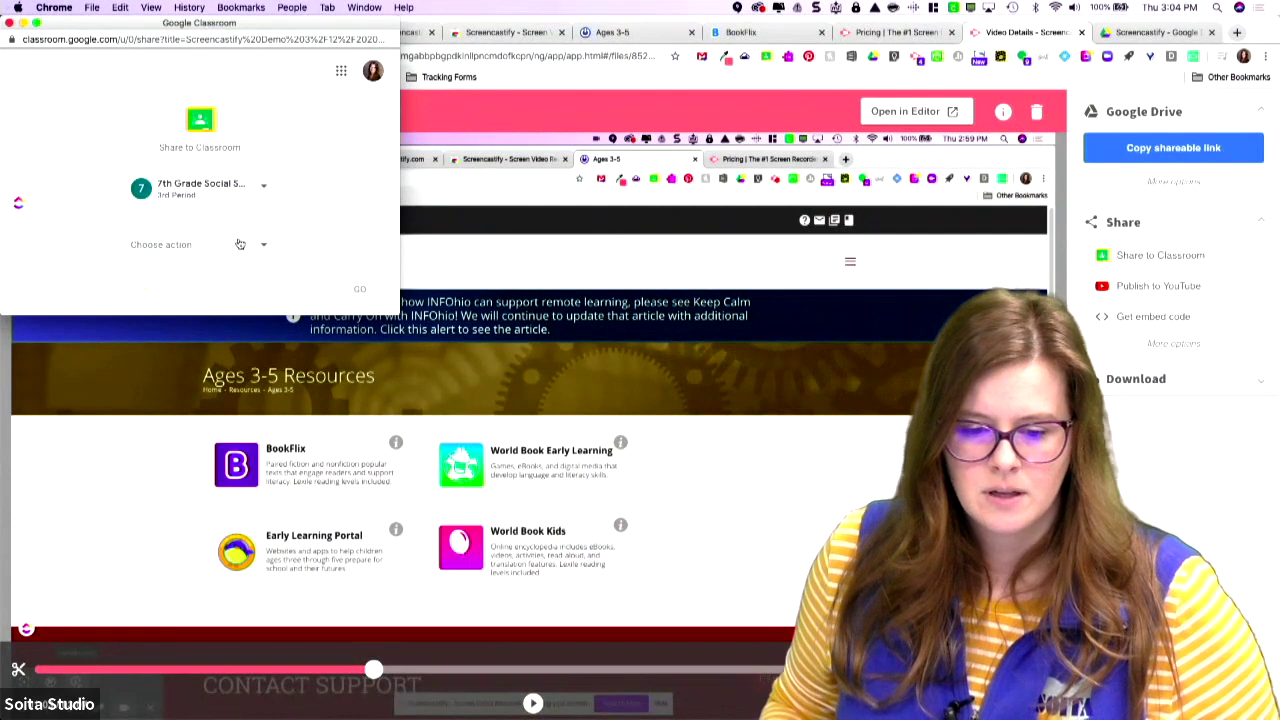
pyautogui.click(239, 244)
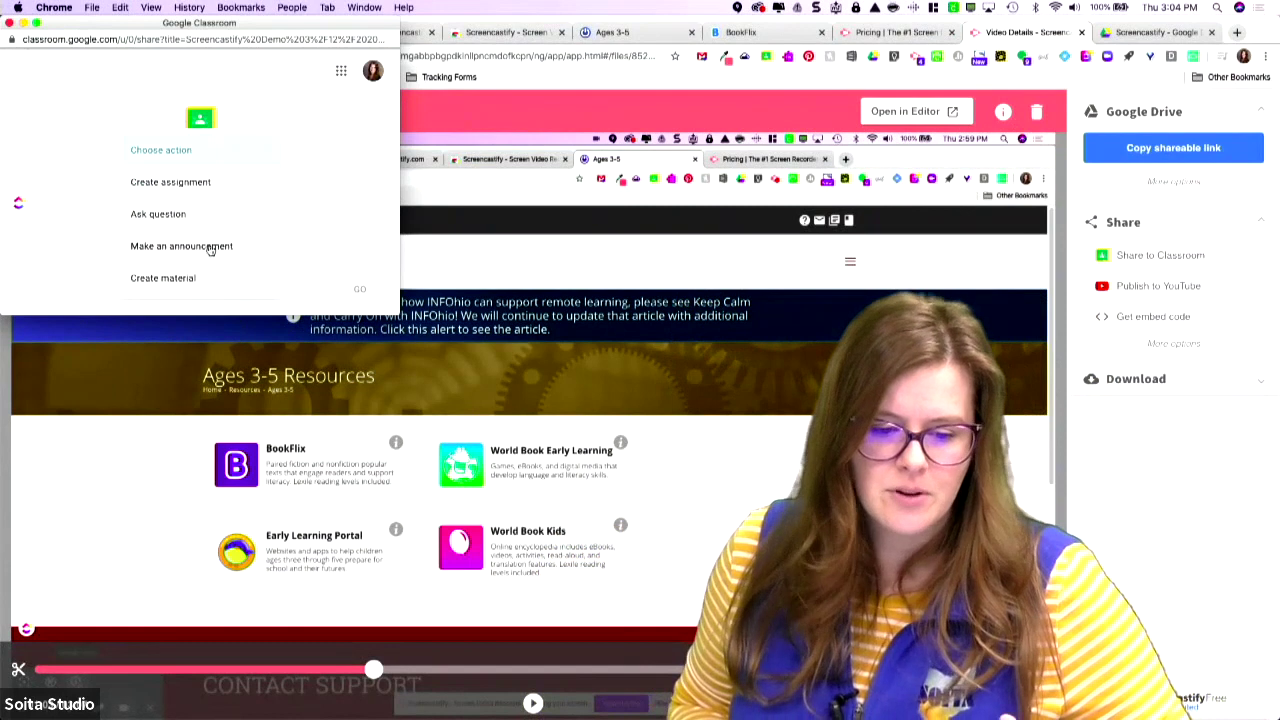
pyautogui.click(212, 247)
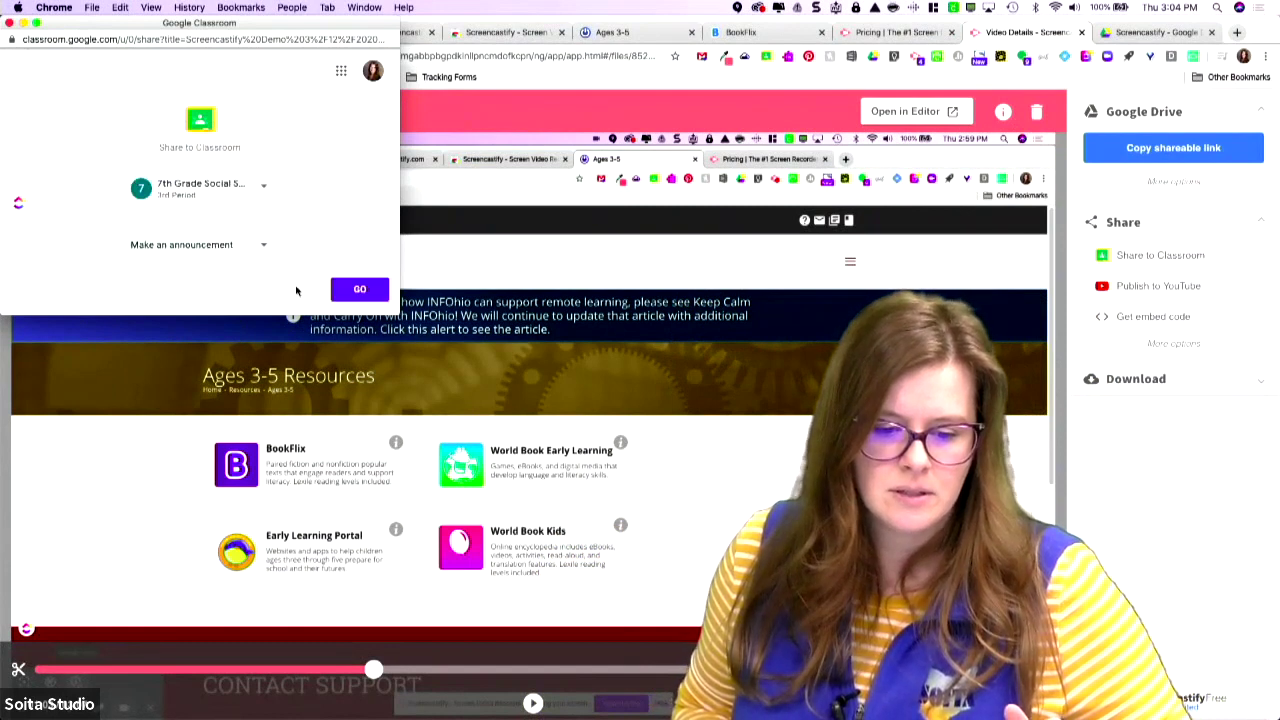
pyautogui.click(358, 289)
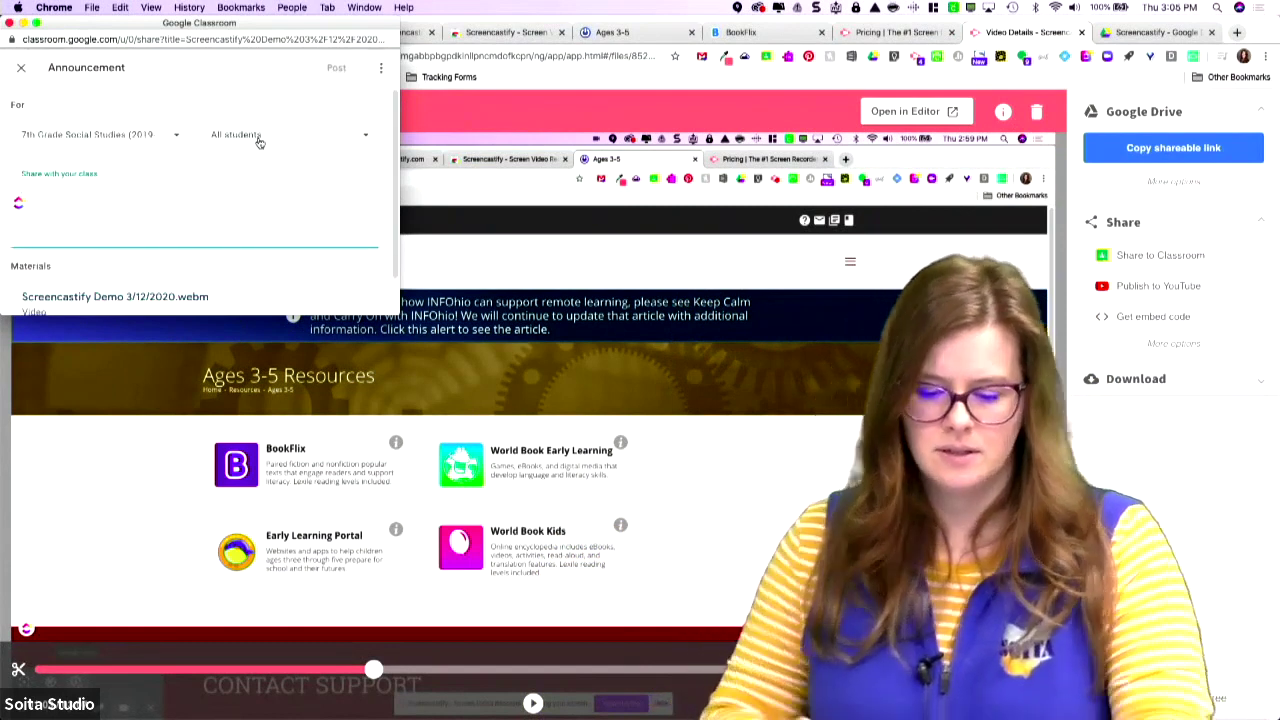
# Post the announcement 'Watch this video for today's instructions.' with the demo video attached.
pyautogui.write('W')
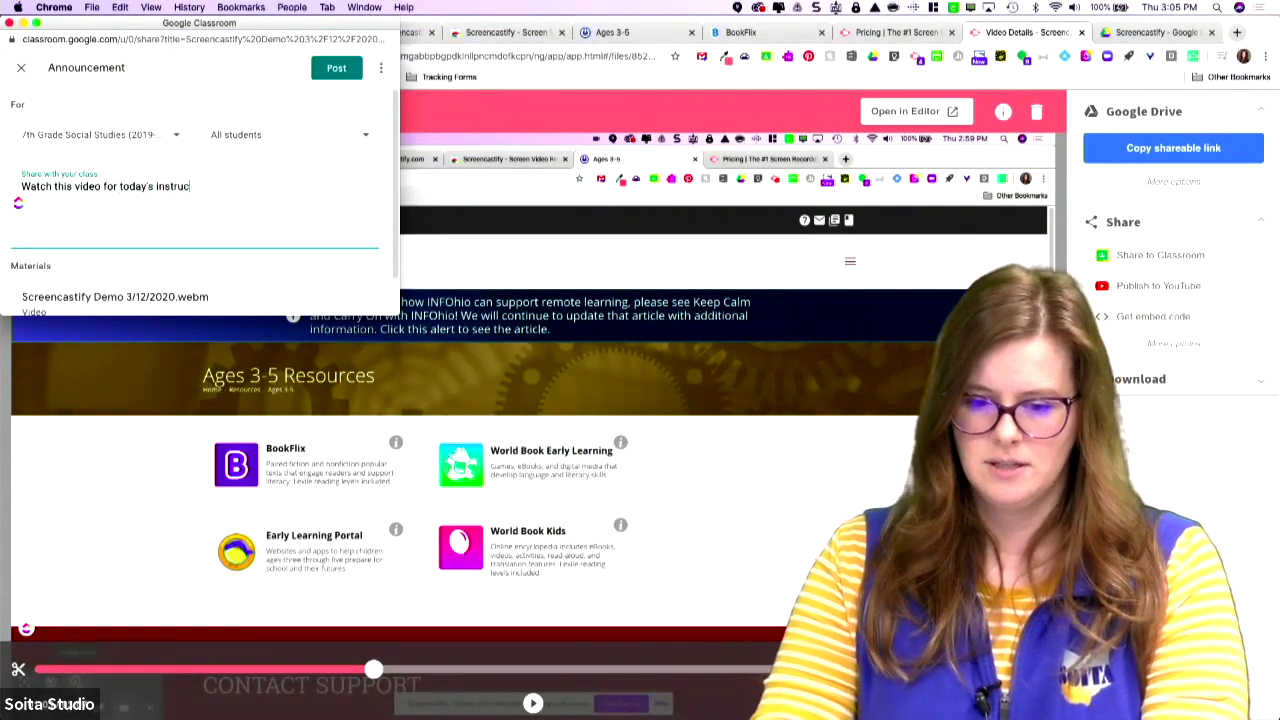
pyautogui.write(':')
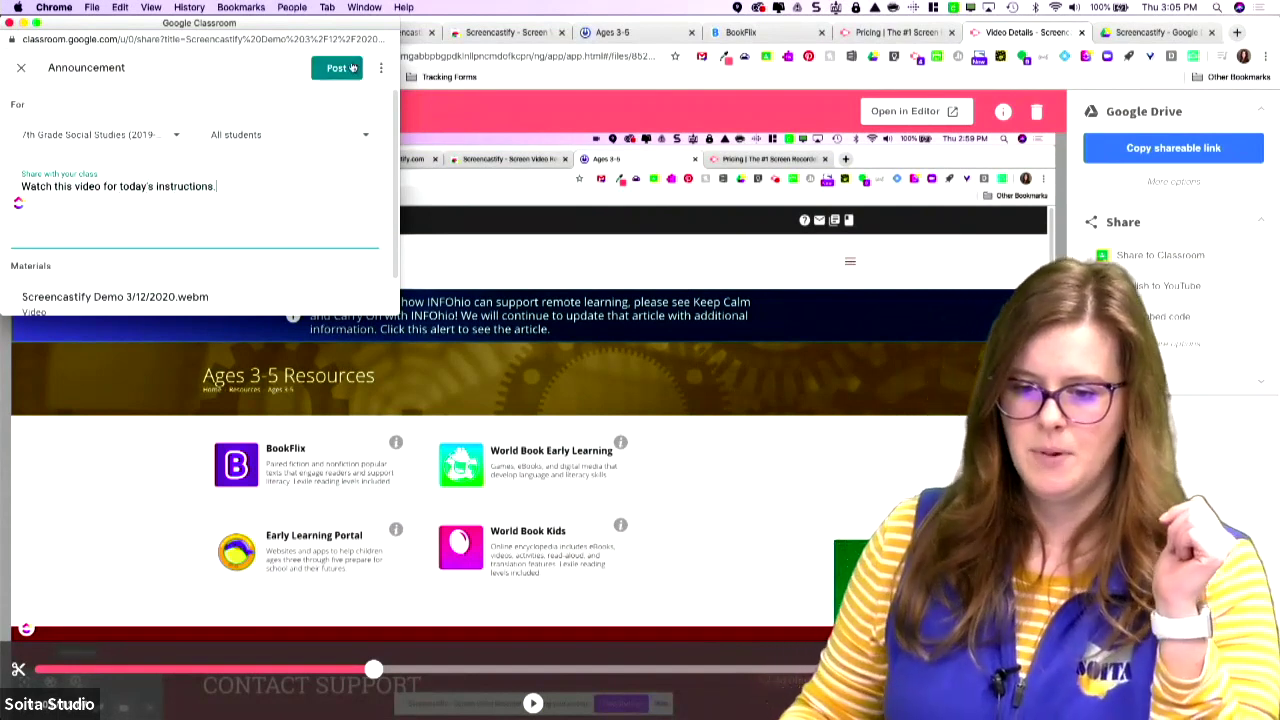
pyautogui.click(351, 67)
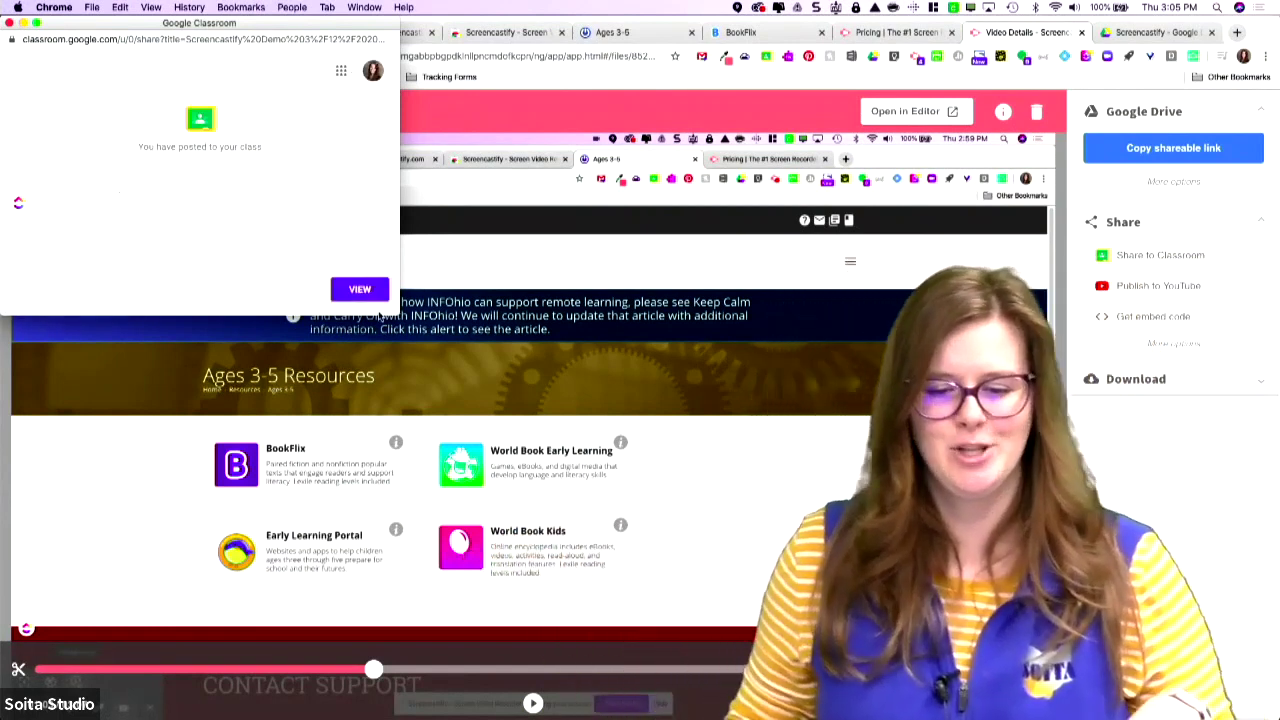
# Close the Classroom sharing window and return to the Screencastify pricing page.
pyautogui.click(9, 23)
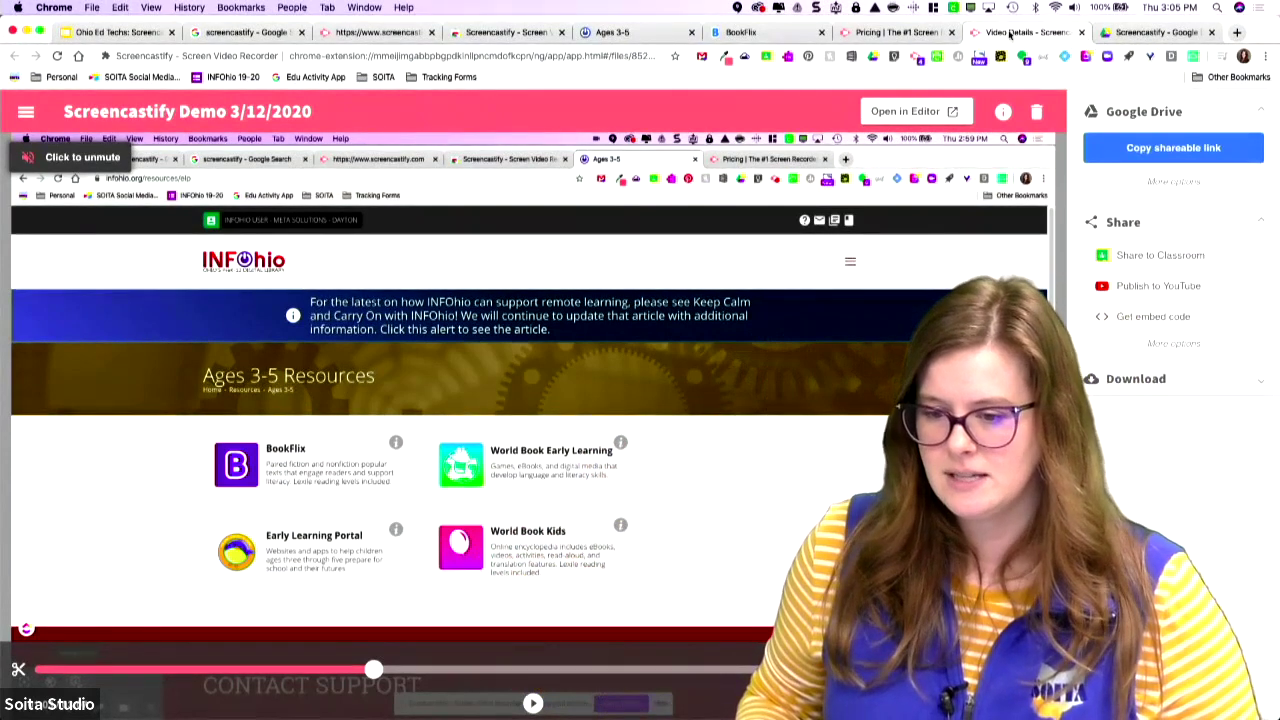
pyautogui.click(898, 33)
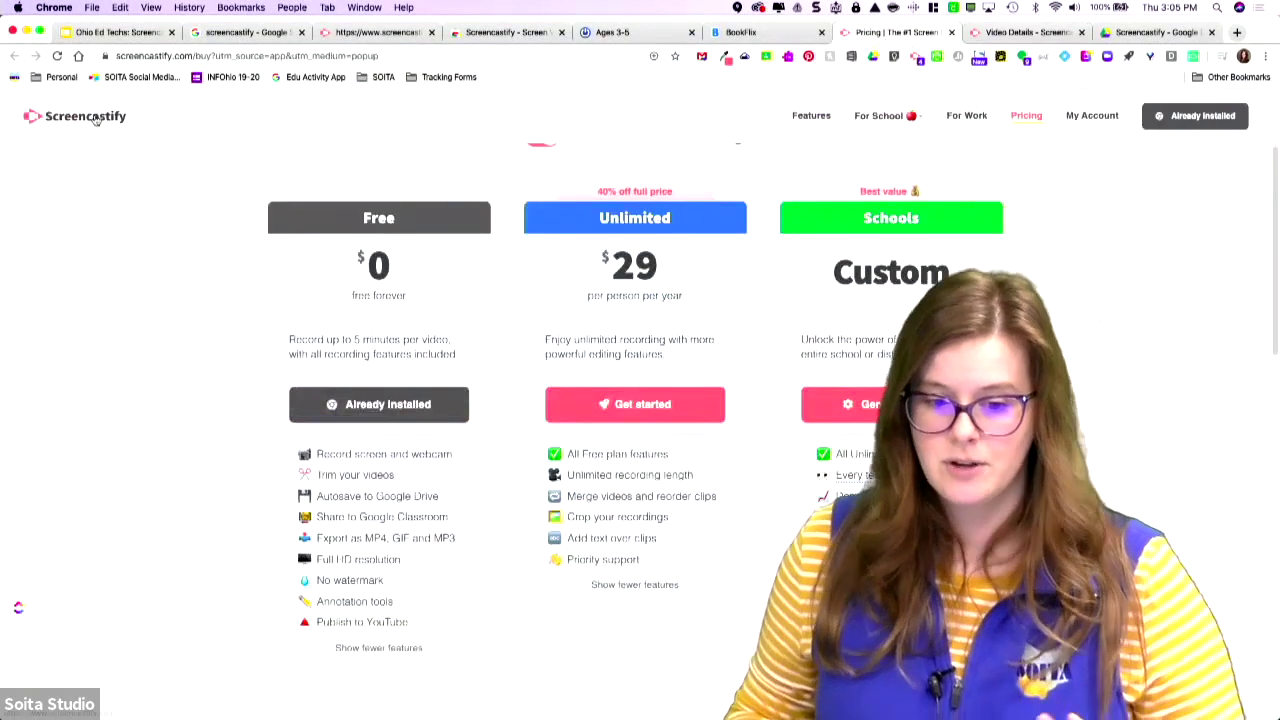
# Go to the Screencastify home page and browse the screen recorder features page.
pyautogui.click(95, 119)
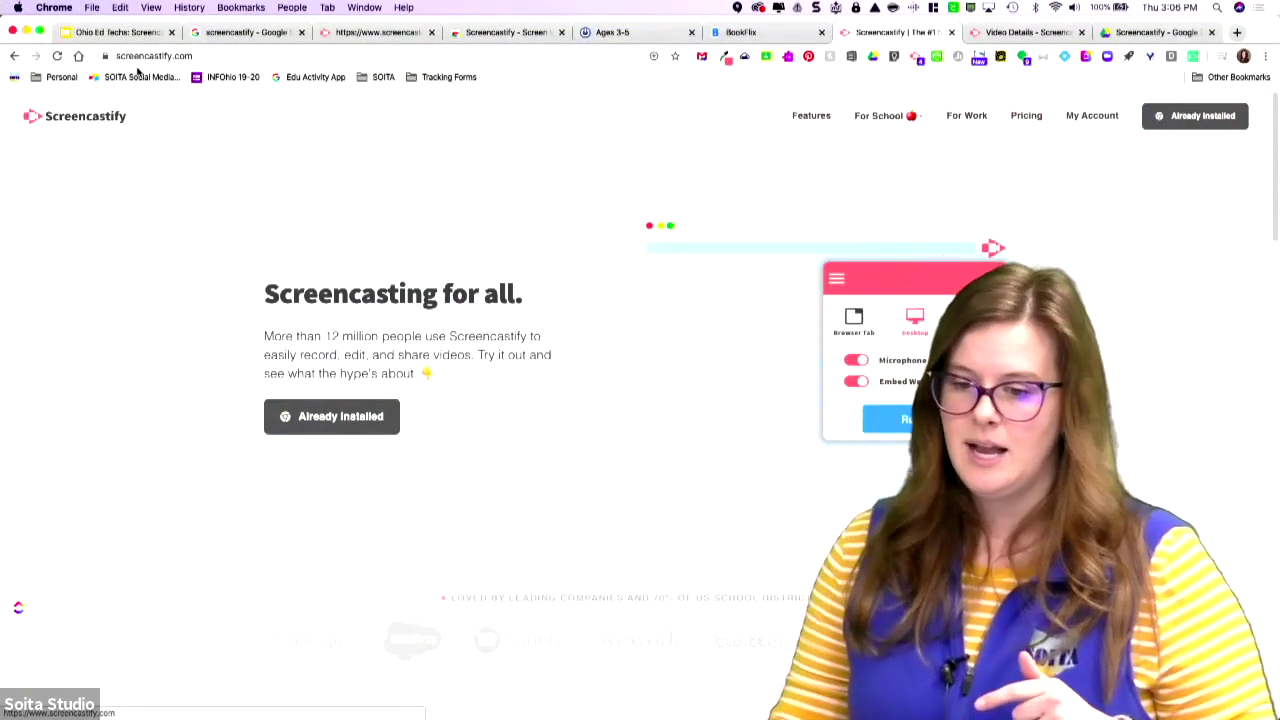
pyautogui.click(805, 117)
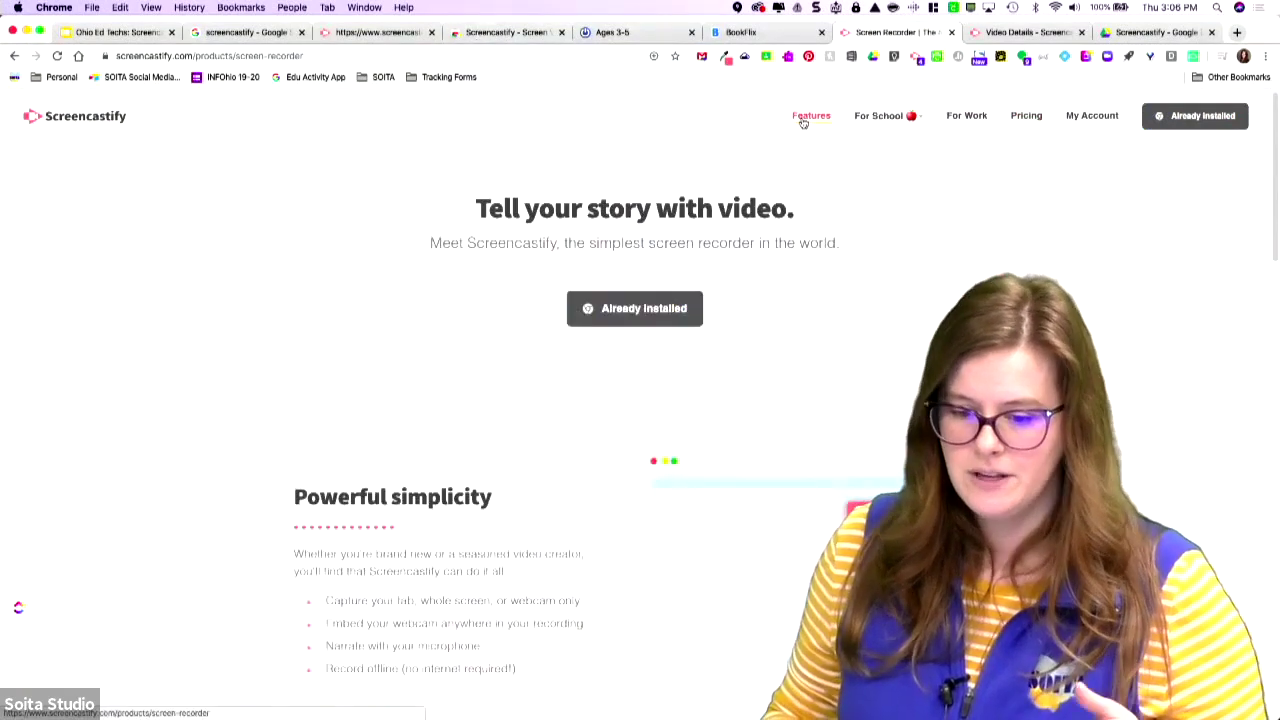
pyautogui.scroll(-5, 823, 291)
pyautogui.scroll(3, 823, 291)
pyautogui.scroll(3, 823, 291)
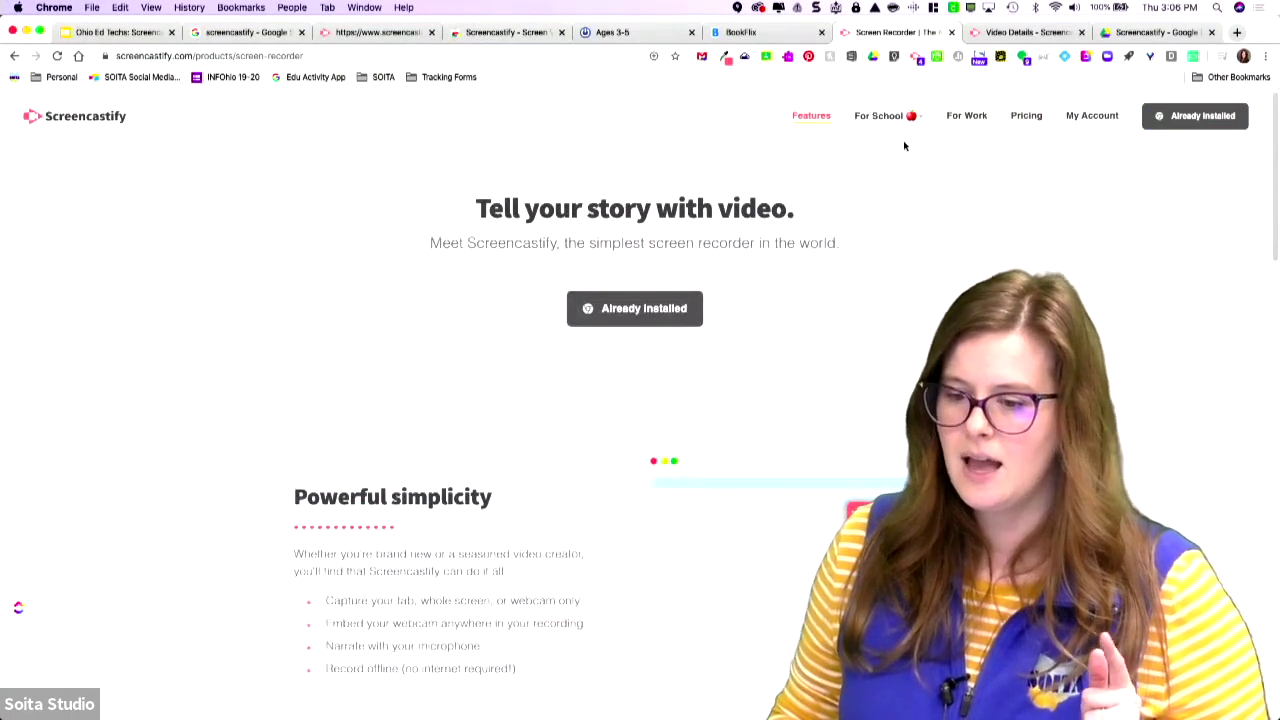
# Visit the For School education overview, then go to the certification courses page.
pyautogui.moveTo(896, 115)
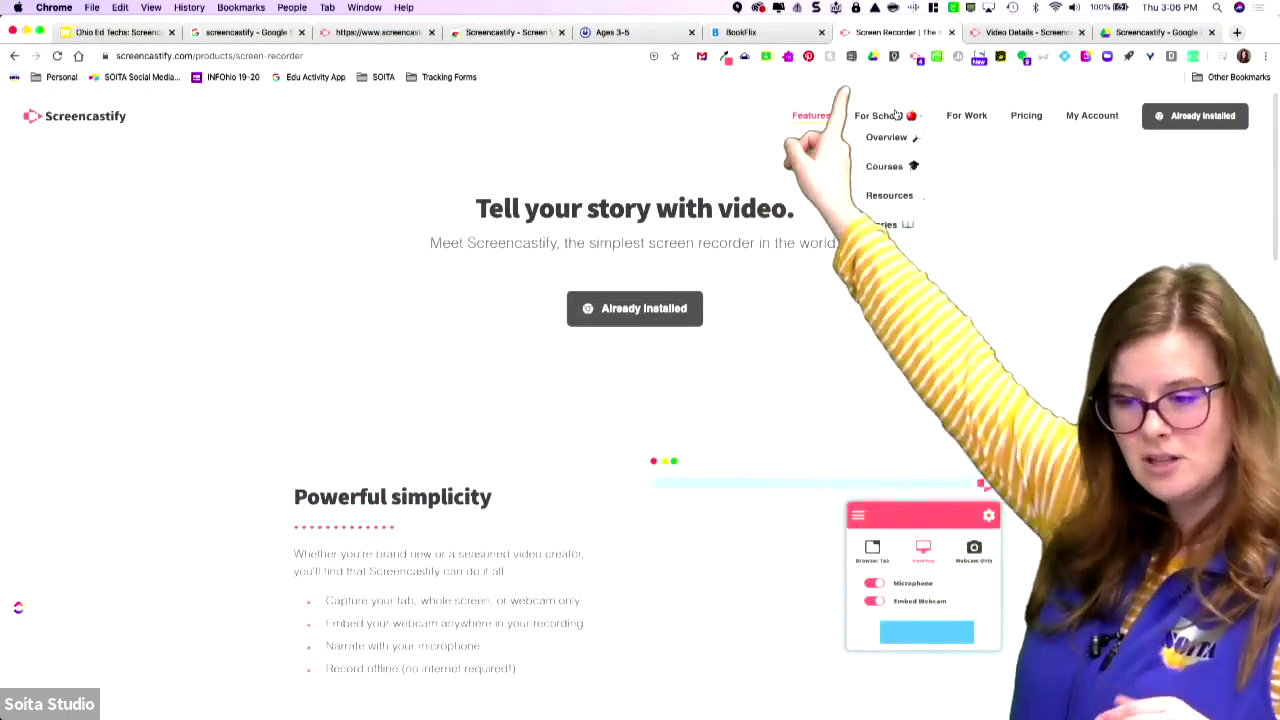
pyautogui.click(892, 142)
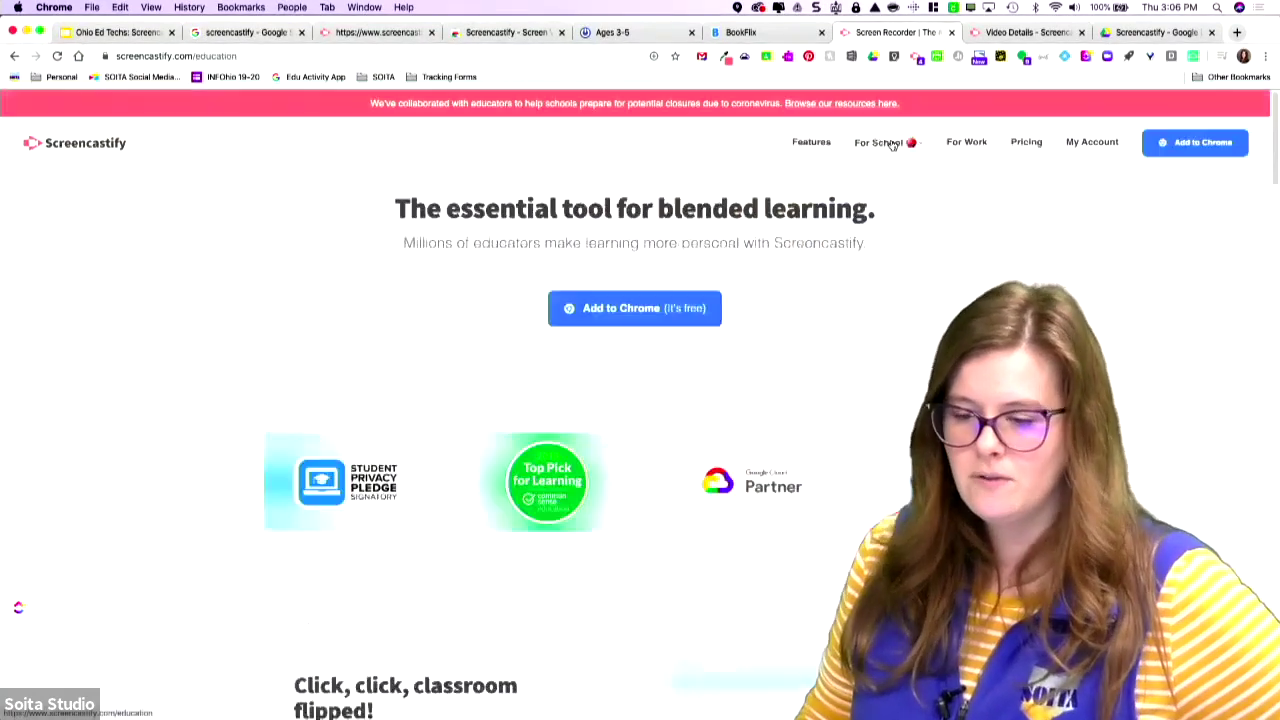
pyautogui.scroll(-10, 900, 225)
pyautogui.click(915, 172)
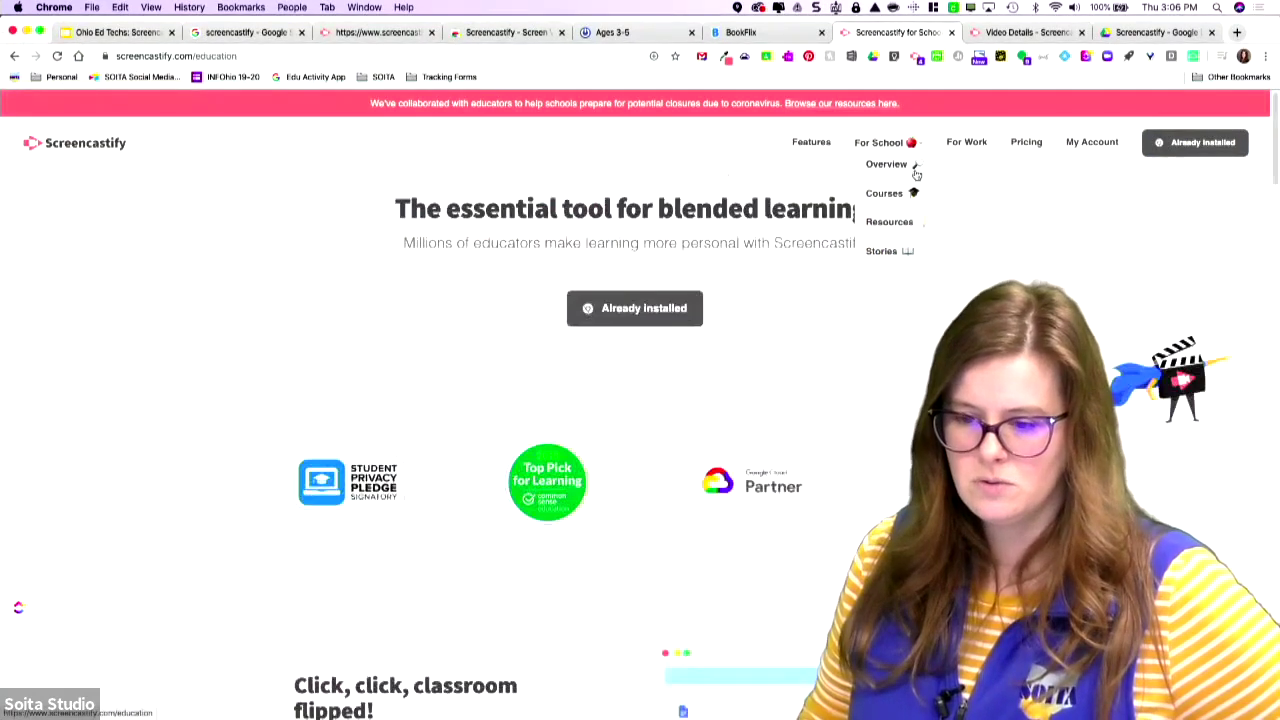
pyautogui.click(885, 194)
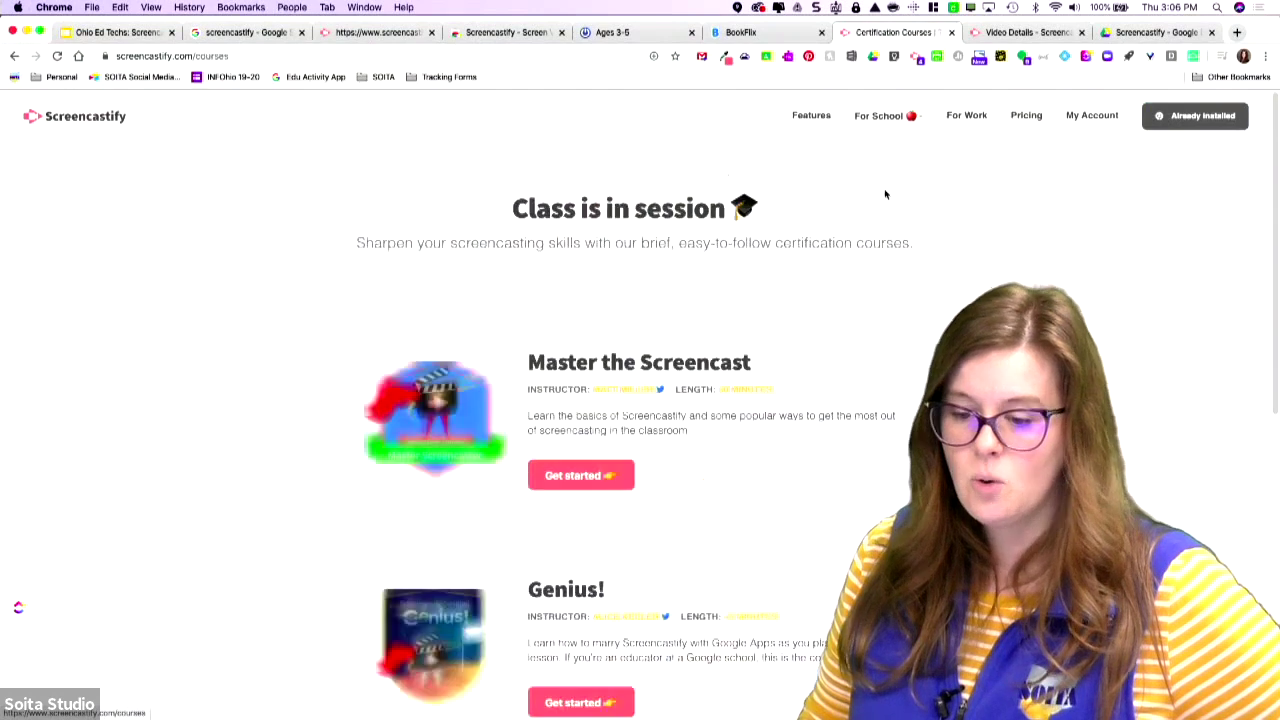
# Browse the courses, open Master the Screencast, review its modules, and start the course.
pyautogui.scroll(-1, 884, 194)
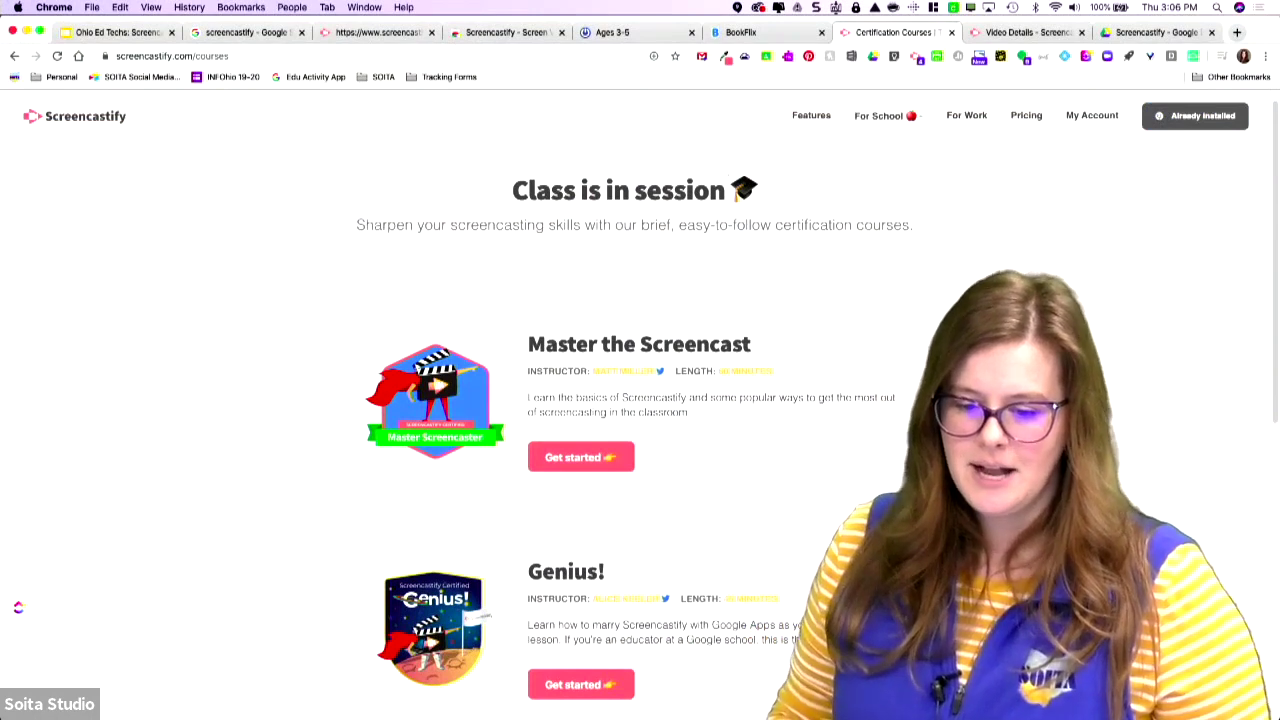
pyautogui.scroll(-1, 475, 404)
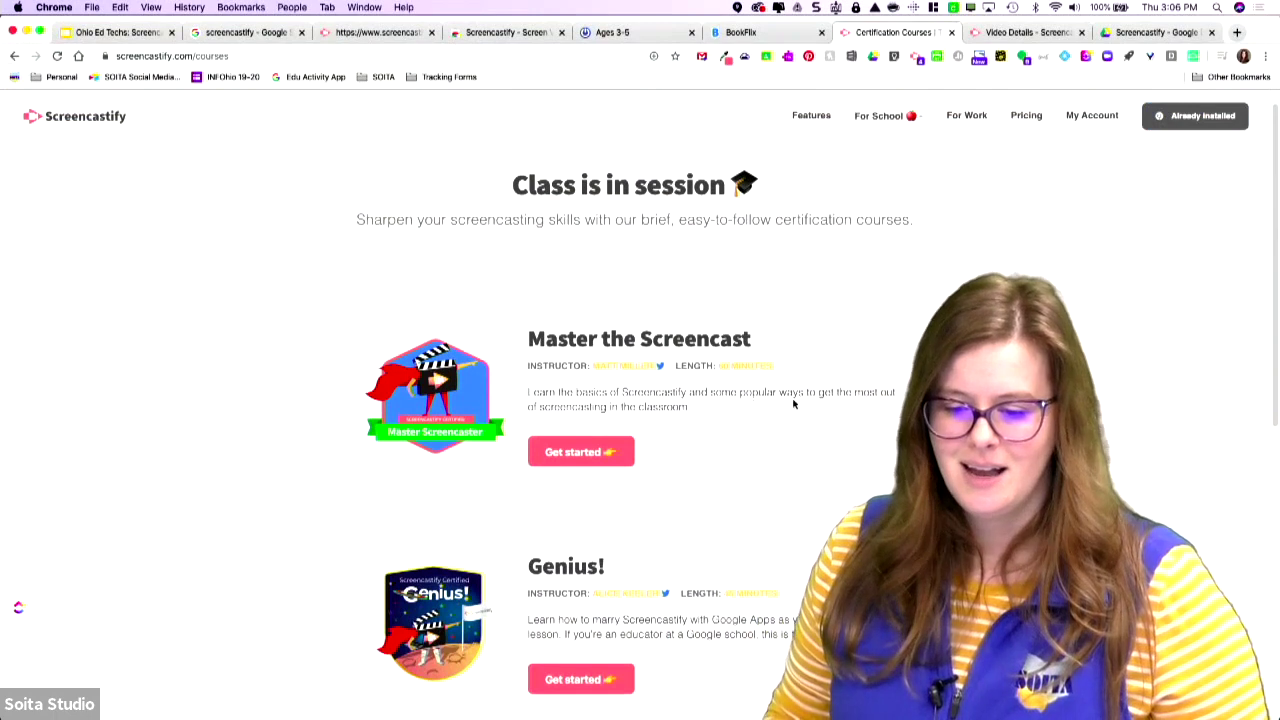
pyautogui.scroll(-3, 793, 404)
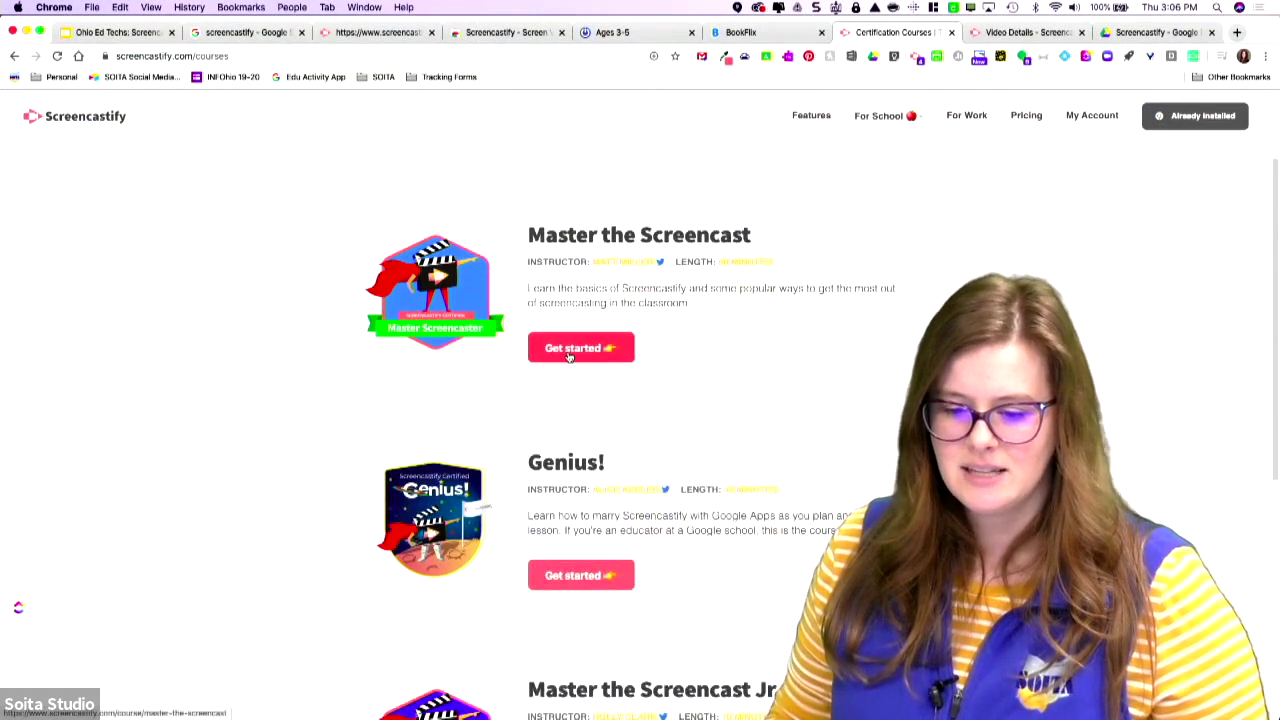
pyautogui.click(569, 356)
pyautogui.scroll(-5, 630, 438)
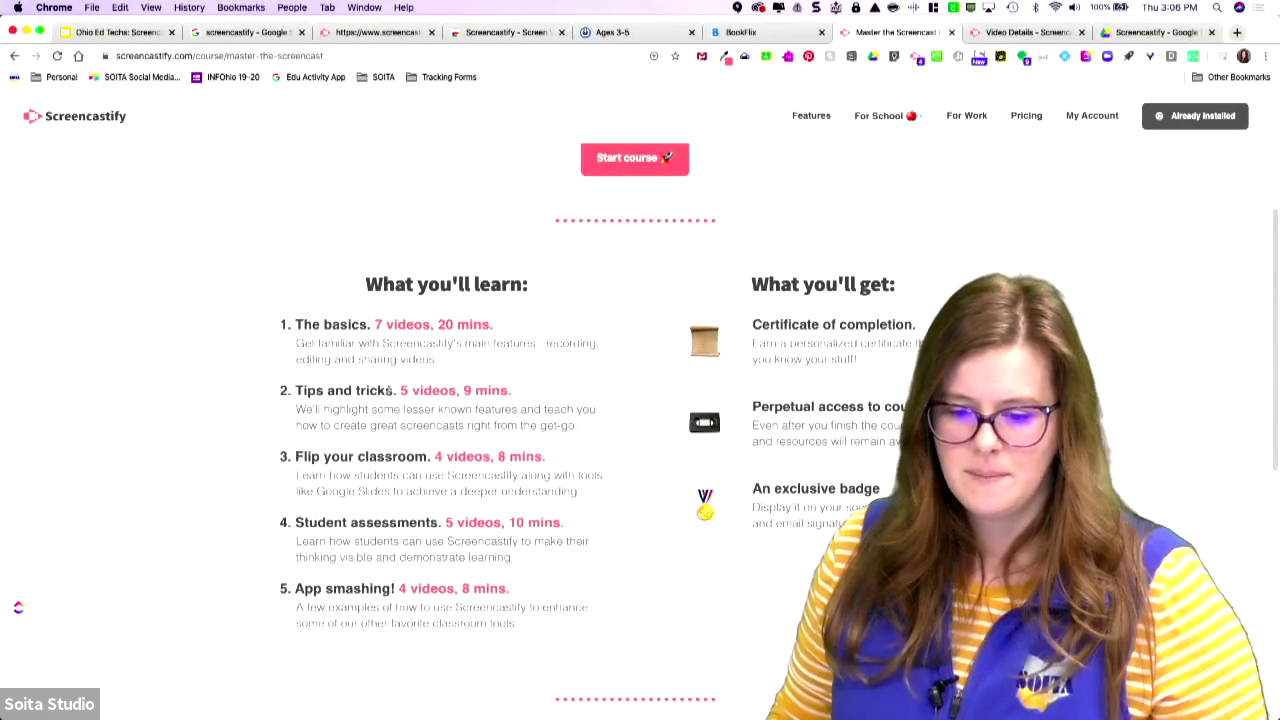
pyautogui.scroll(-5, 476, 517)
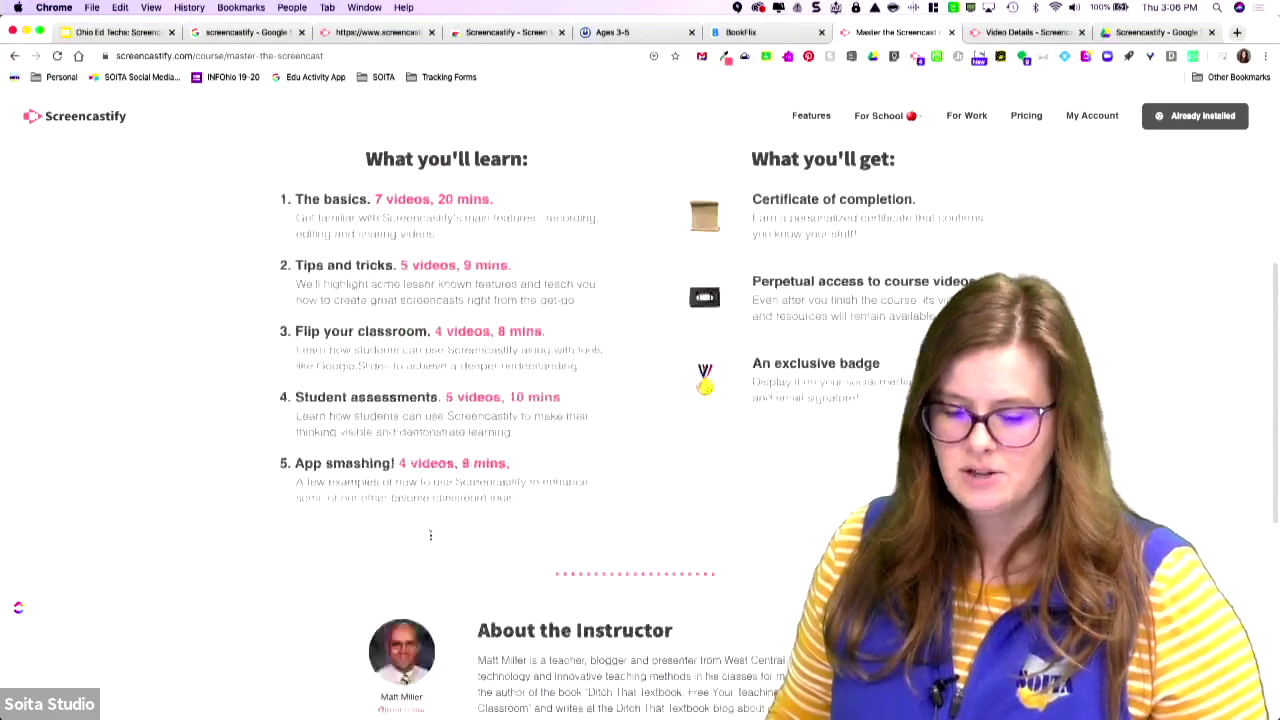
pyautogui.scroll(-5, 712, 457)
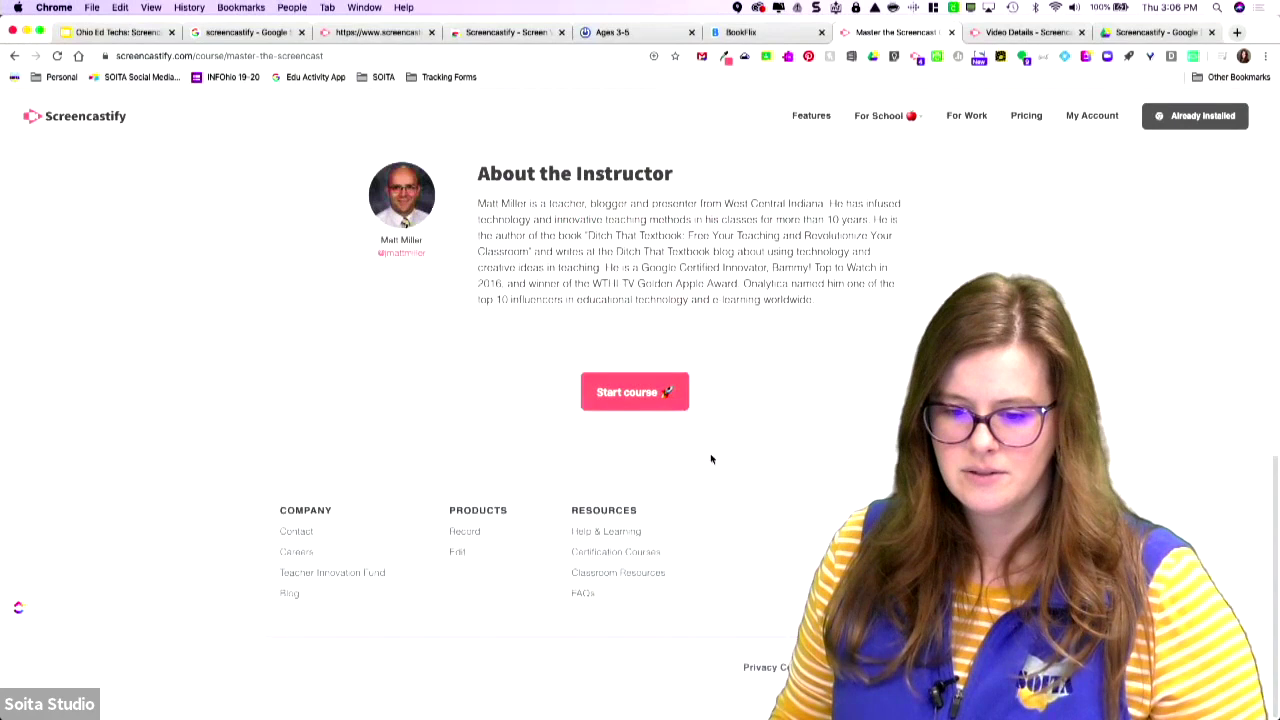
pyautogui.scroll(10, 660, 430)
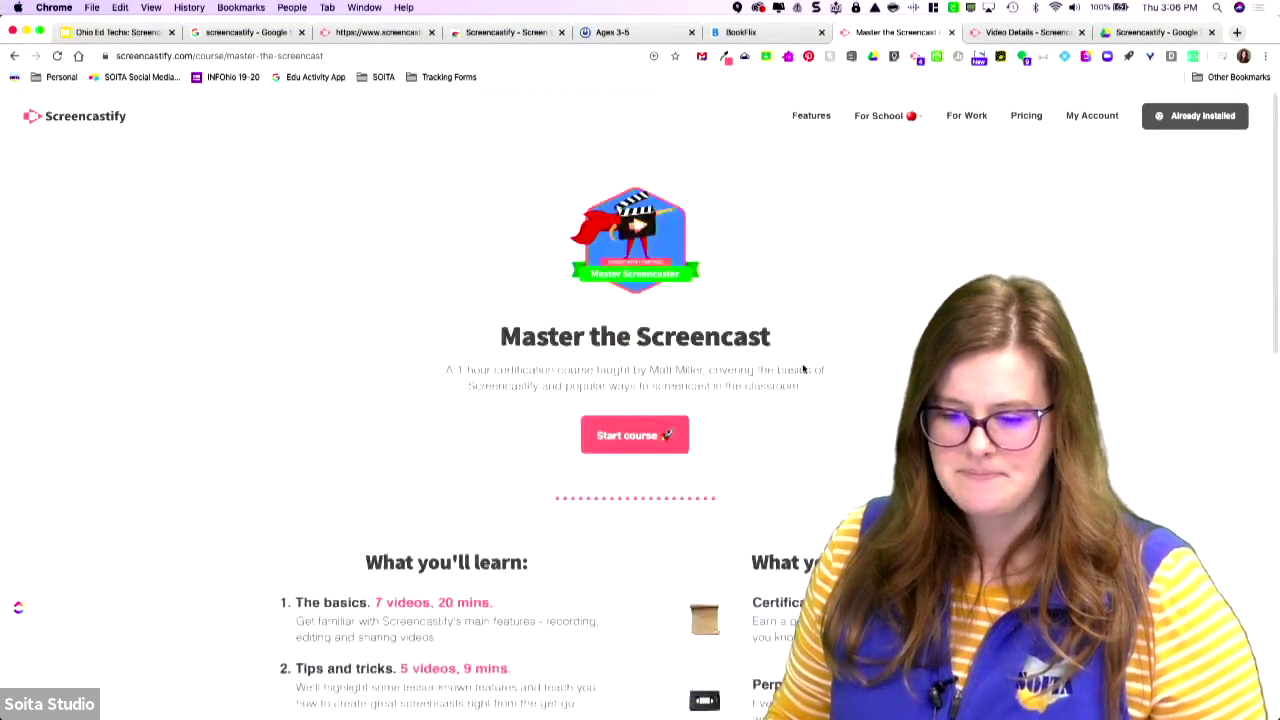
pyautogui.click(634, 434)
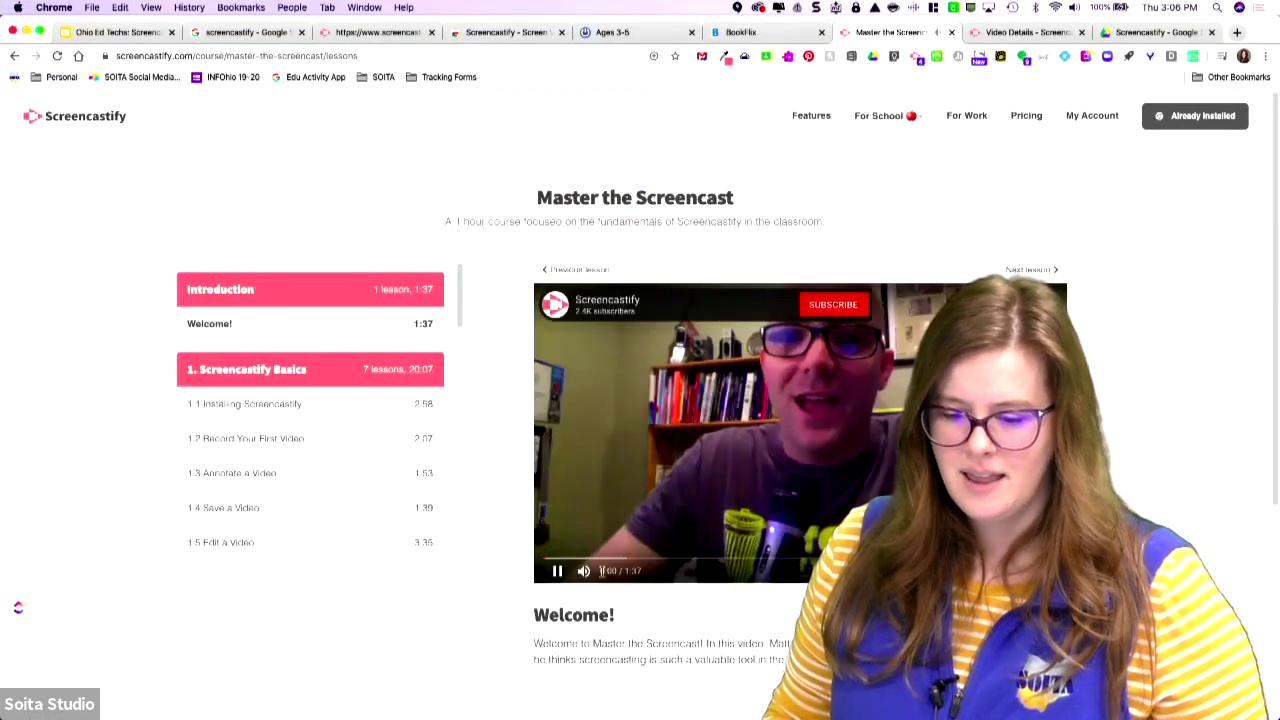
# Pause the Welcome lesson video and go back to the Master the Screencast course page.
pyautogui.click(556, 571)
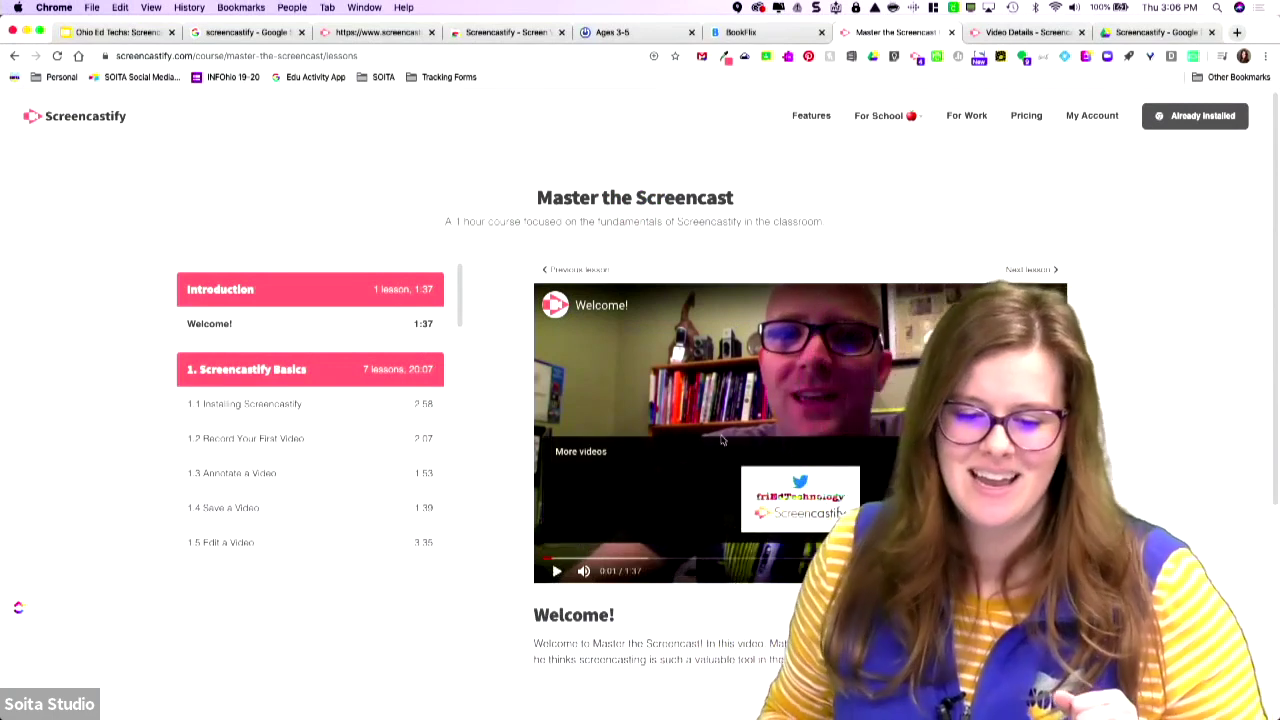
pyautogui.scroll(-5, 270, 434)
pyautogui.scroll(5, 300, 420)
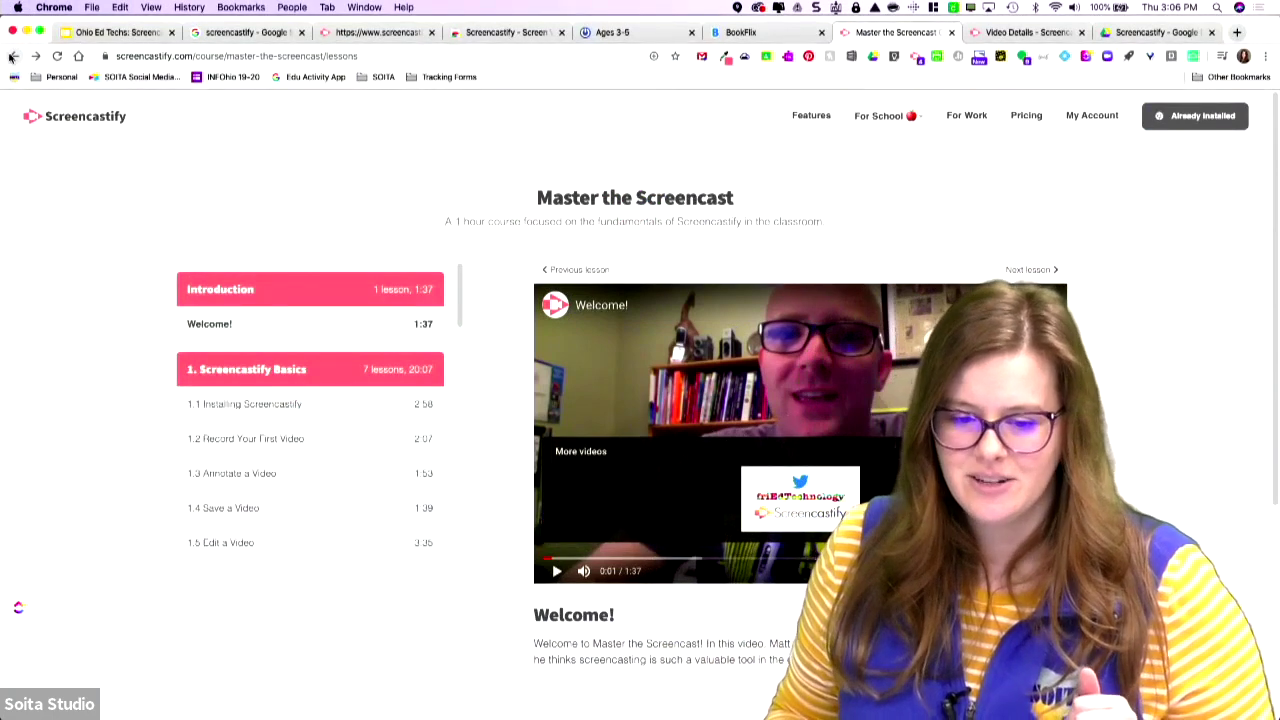
pyautogui.click(12, 56)
# Return to the courses list, look over all three courses, then open For School > Resources.
pyautogui.click(14, 57)
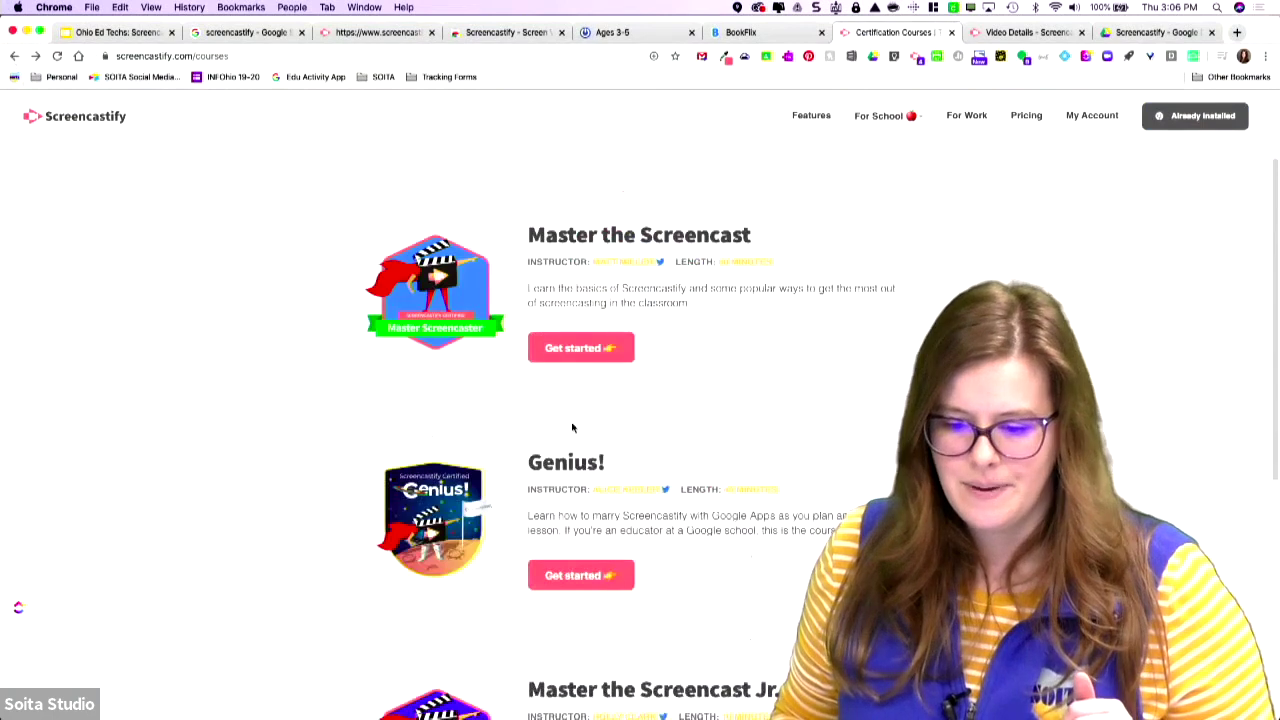
pyautogui.scroll(-5, 640, 400)
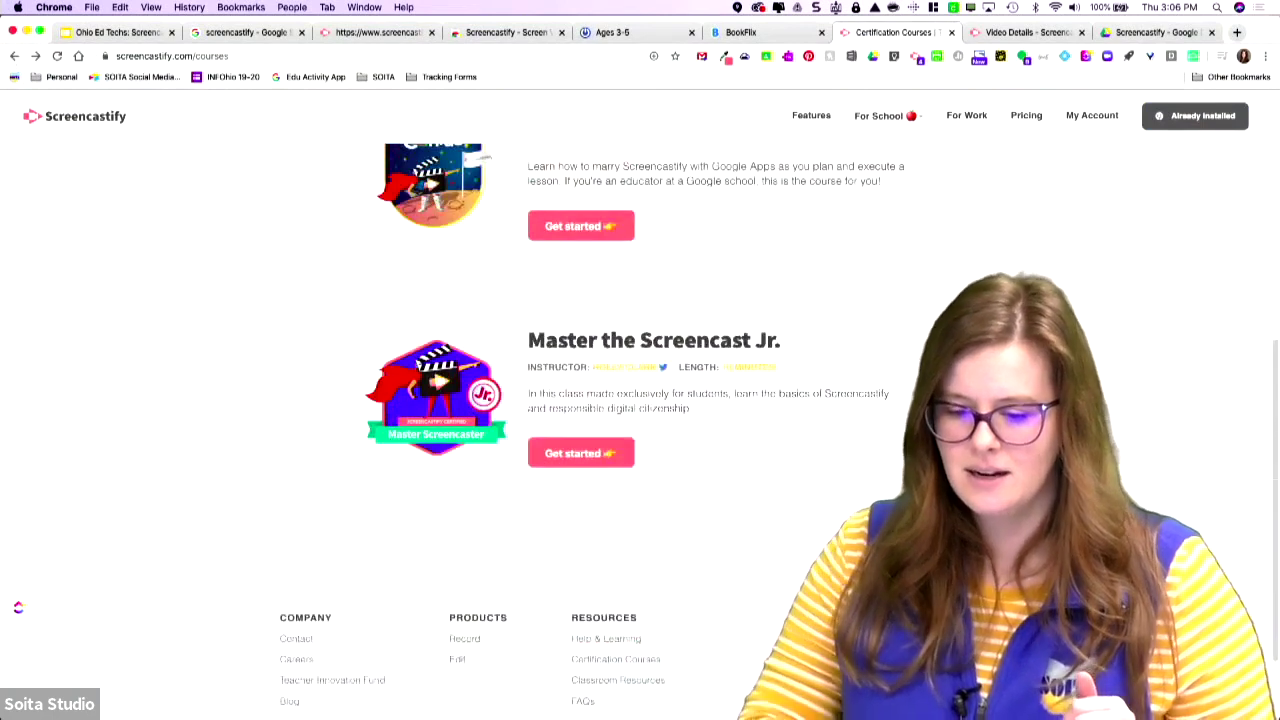
pyautogui.scroll(10, 640, 400)
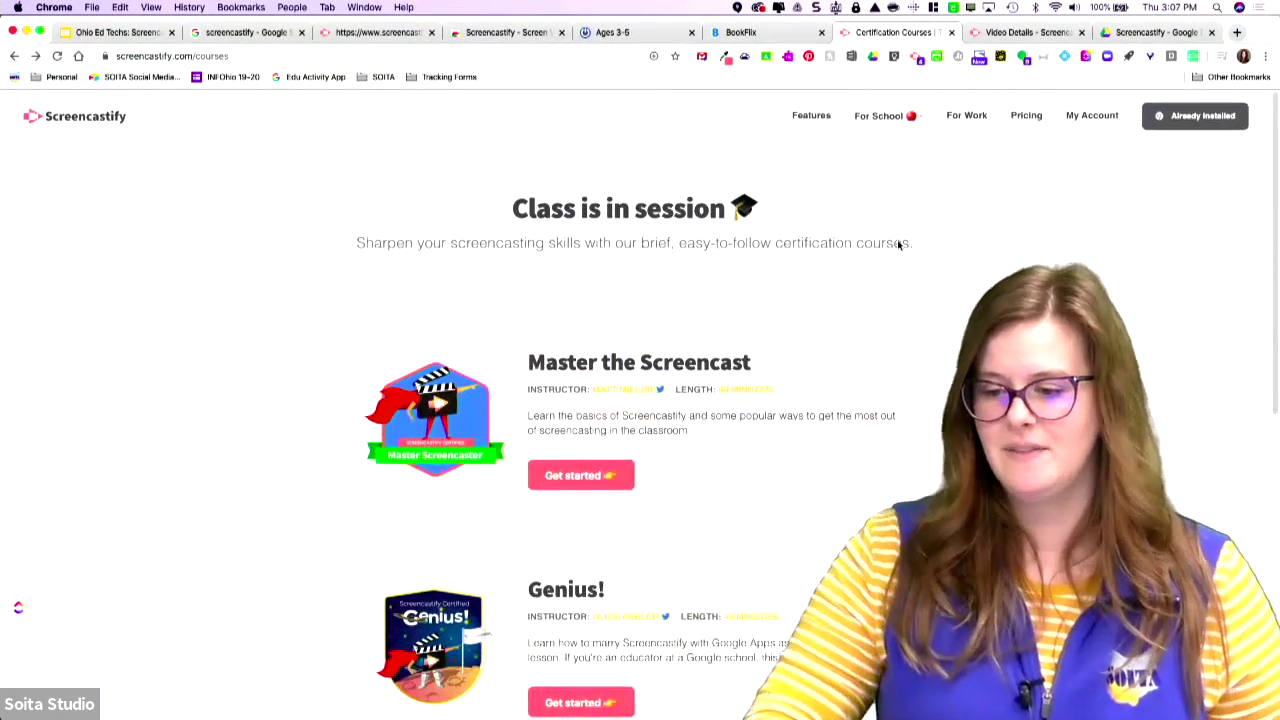
pyautogui.moveTo(918, 142)
pyautogui.click(896, 196)
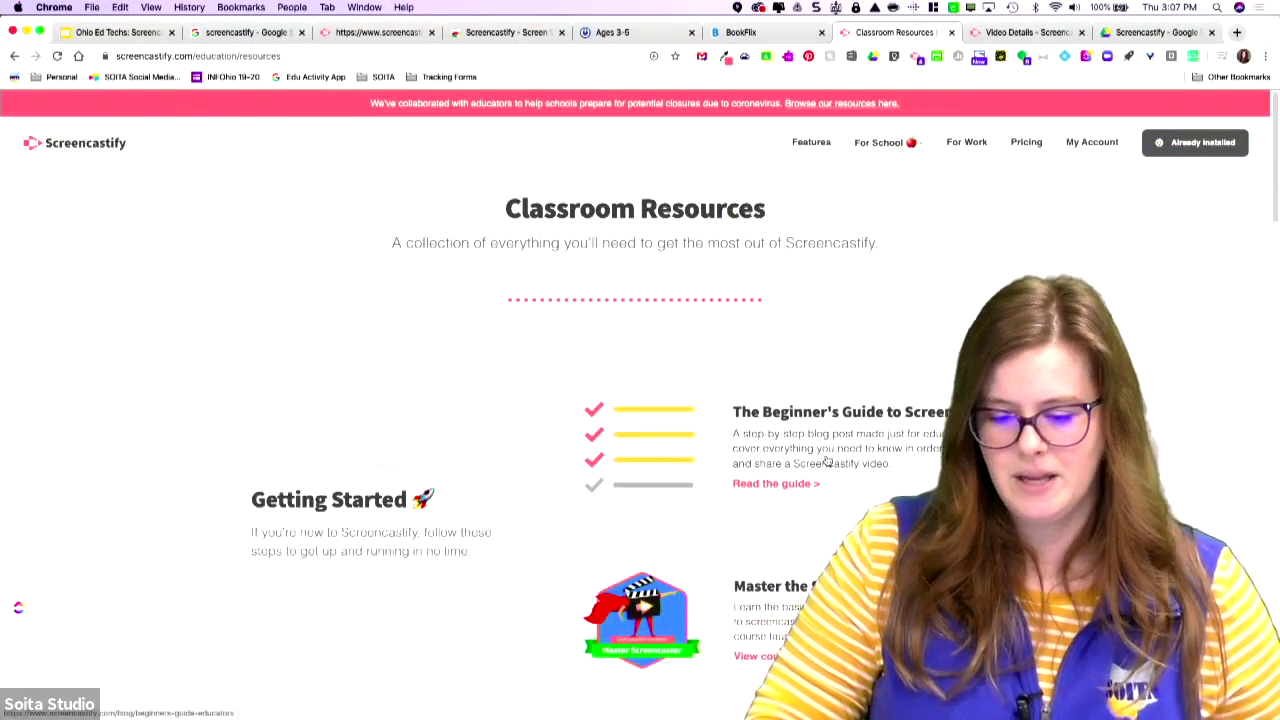
# Scroll through the Classroom Resources page to review its materials.
pyautogui.scroll(-3, 826, 460)
pyautogui.scroll(-6, 826, 460)
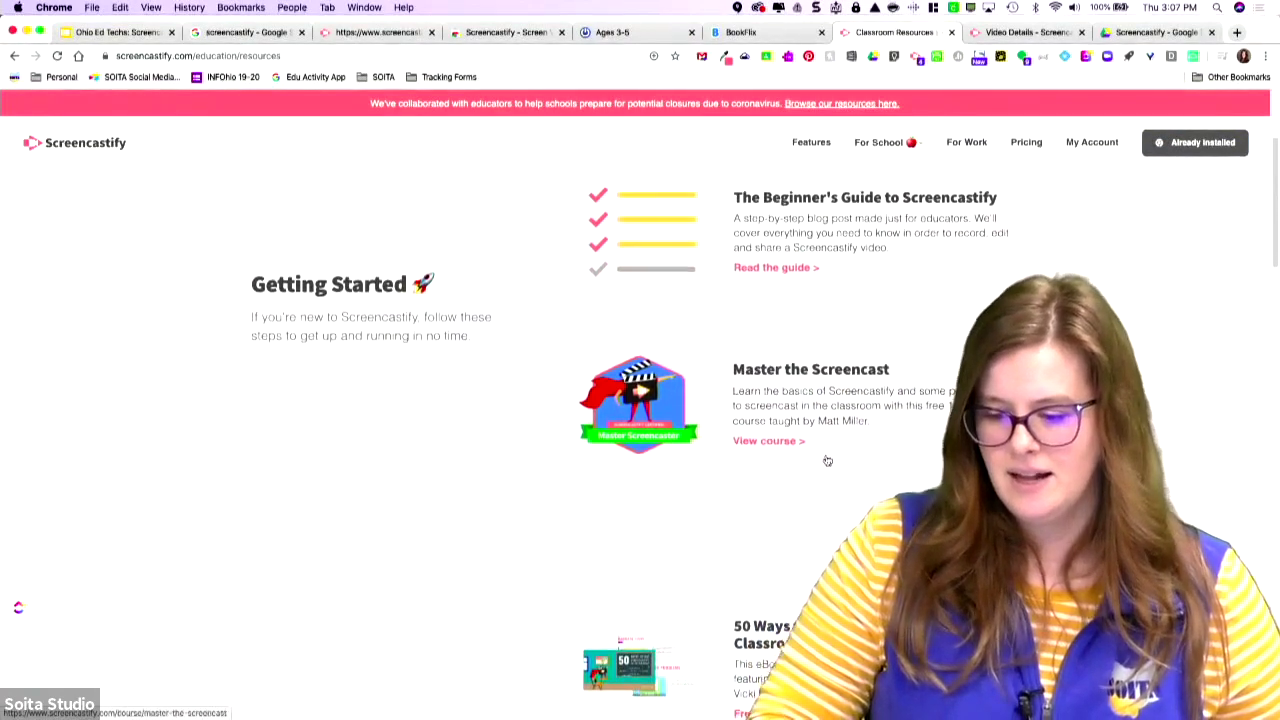
pyautogui.scroll(-15, 827, 460)
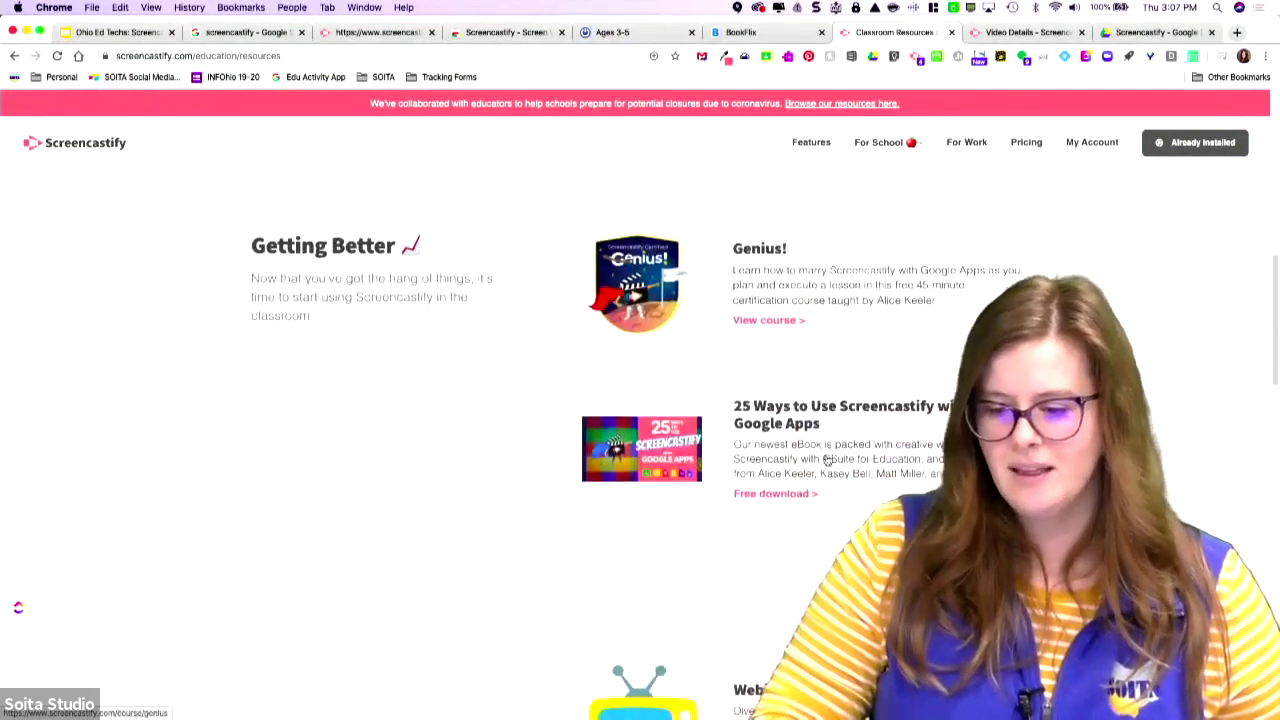
pyautogui.scroll(-3, 827, 460)
pyautogui.scroll(20, 830, 450)
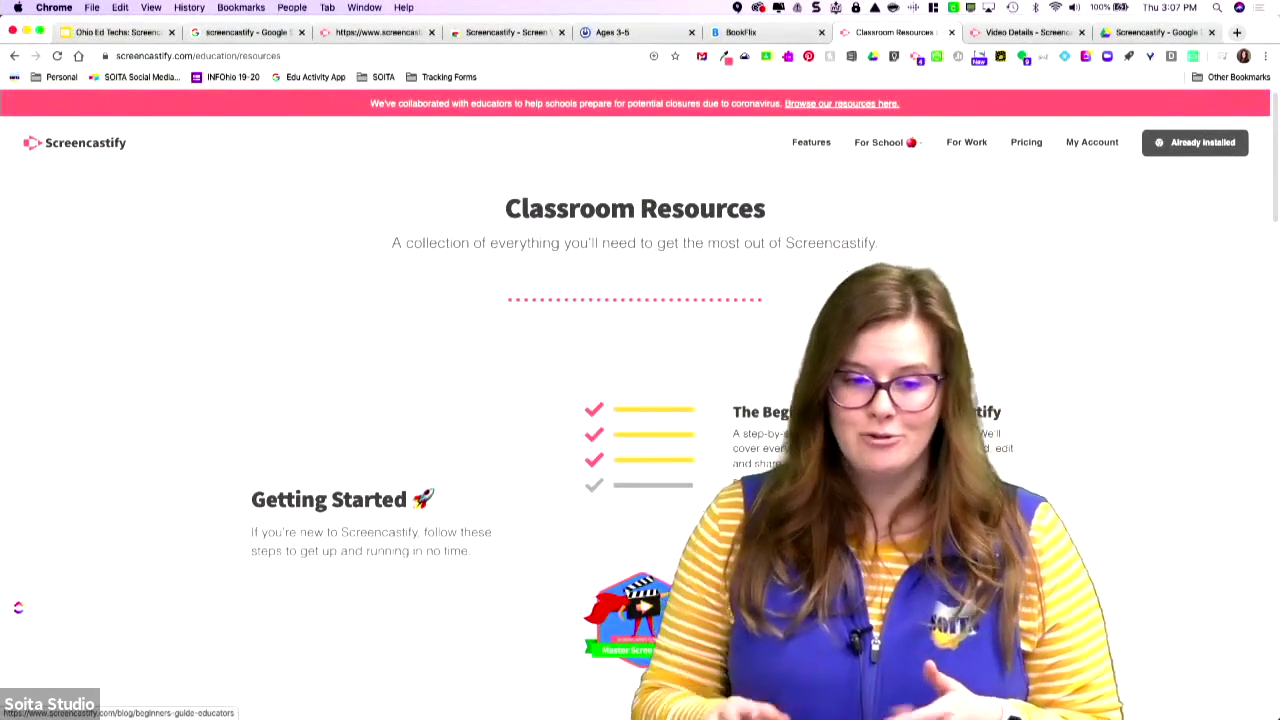
# Present the Ohio Ed Techs: Screencastify deck full screen from the title slide.
pyautogui.click(114, 32)
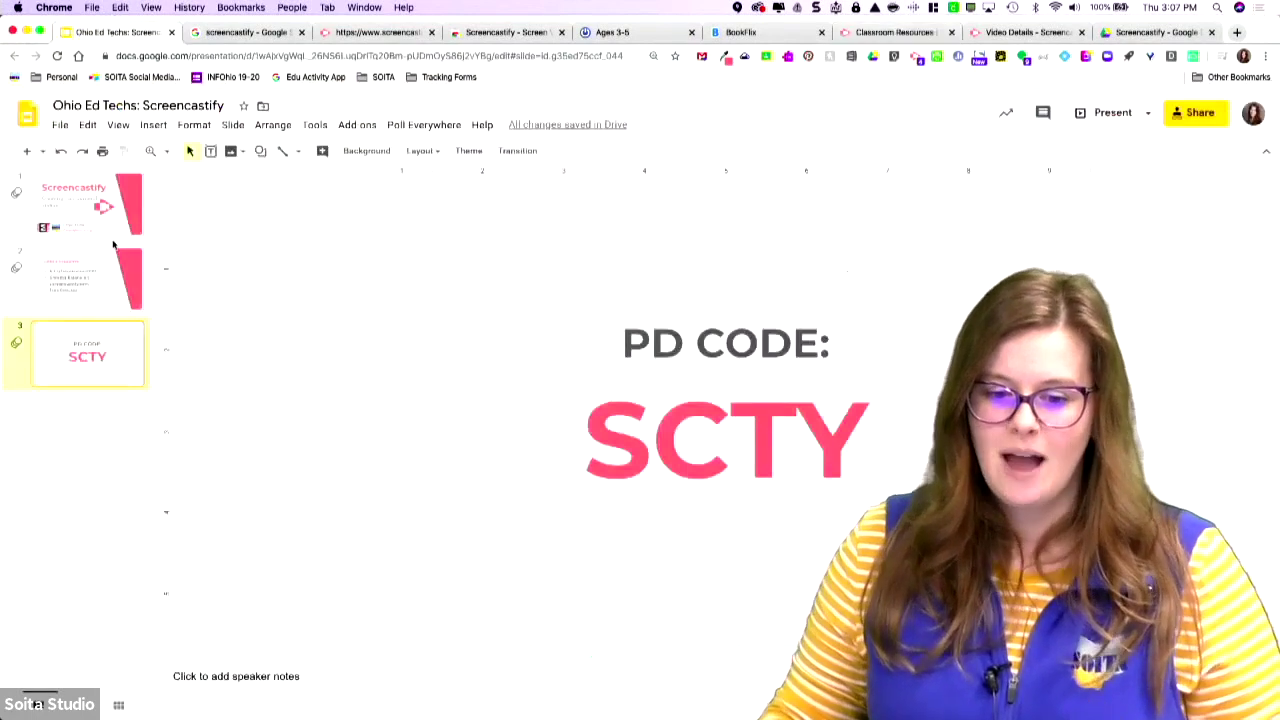
pyautogui.click(90, 214)
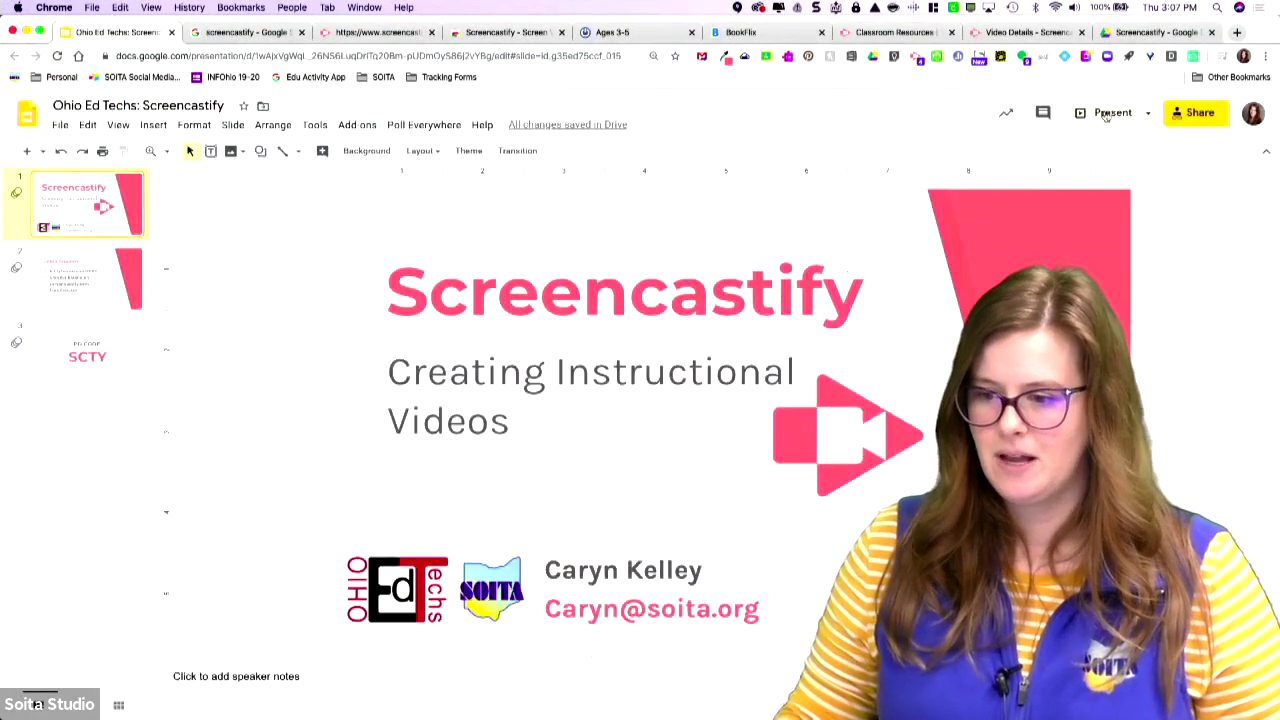
pyautogui.click(1106, 116)
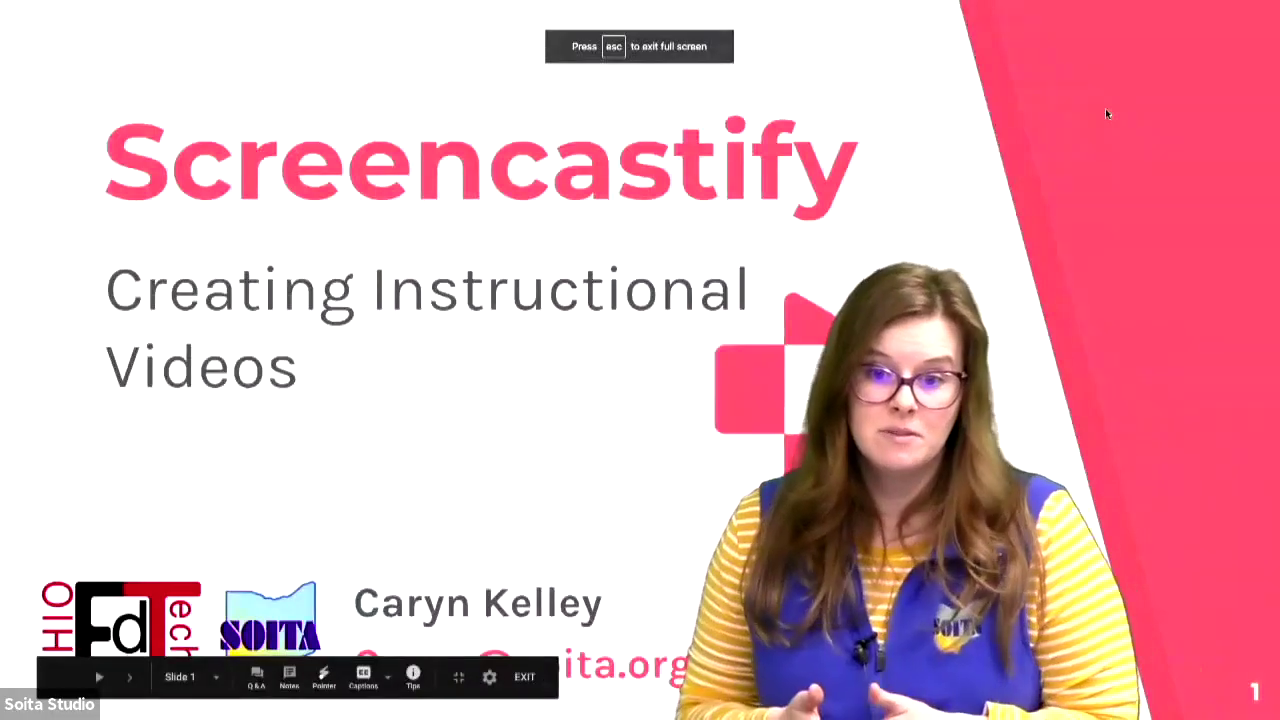